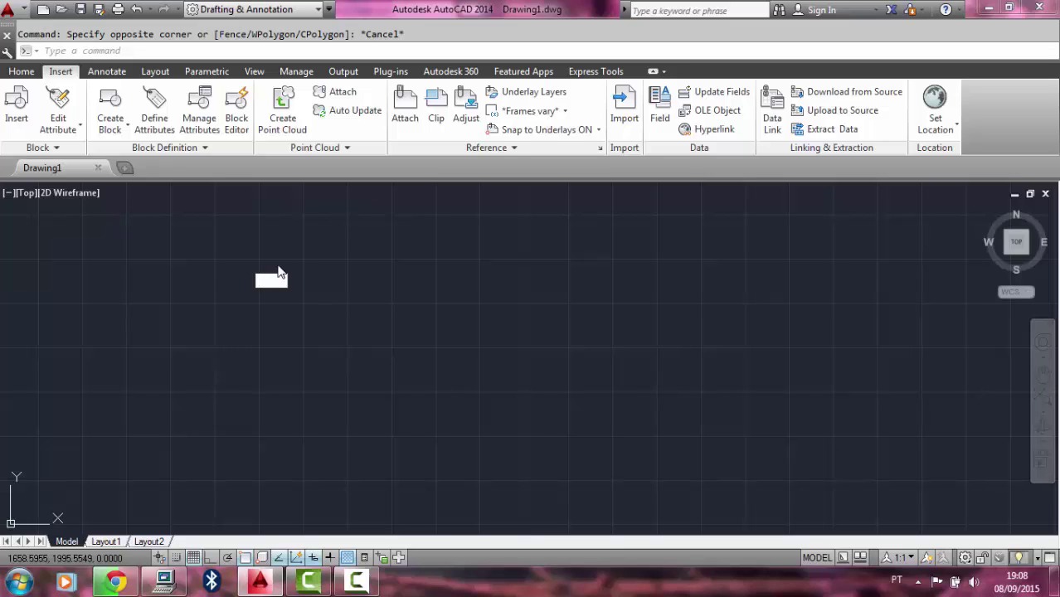
# Open the object snap settings and accept them with Endpoint, Midpoint, Center, Intersection, Perpendicular and Tangent enabled
pyautogui.write('SNa')
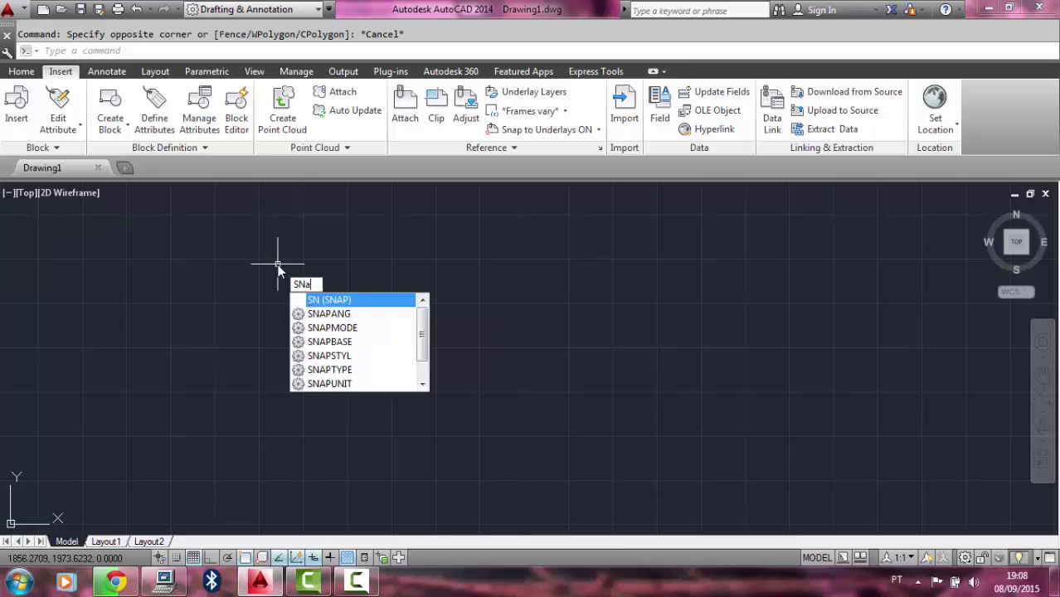
pyautogui.press('BackSpace')
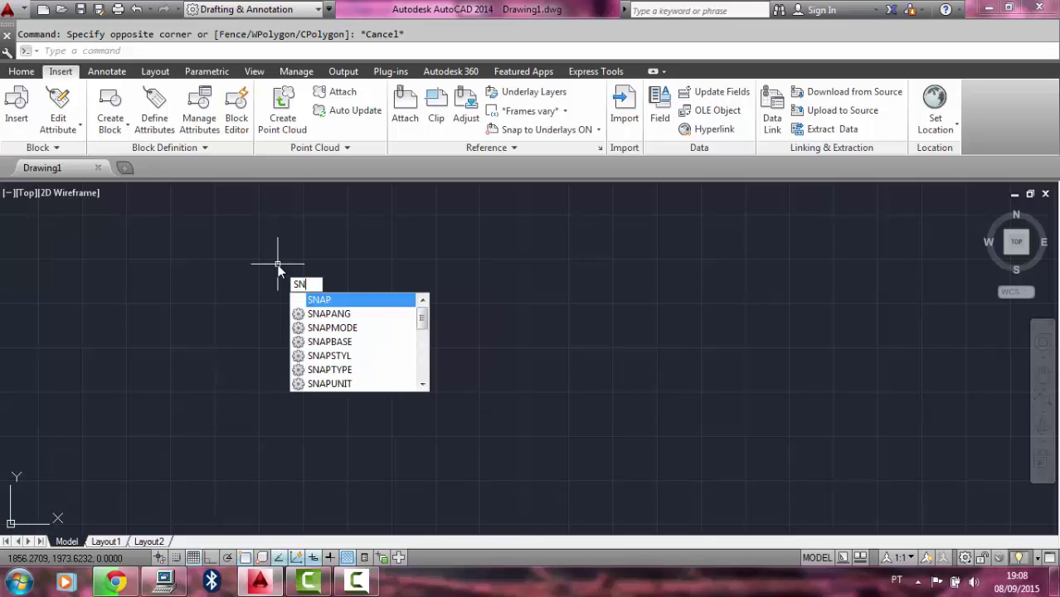
pyautogui.press('BackSpace')
pyautogui.press('BackSpace')
pyautogui.write('OS')
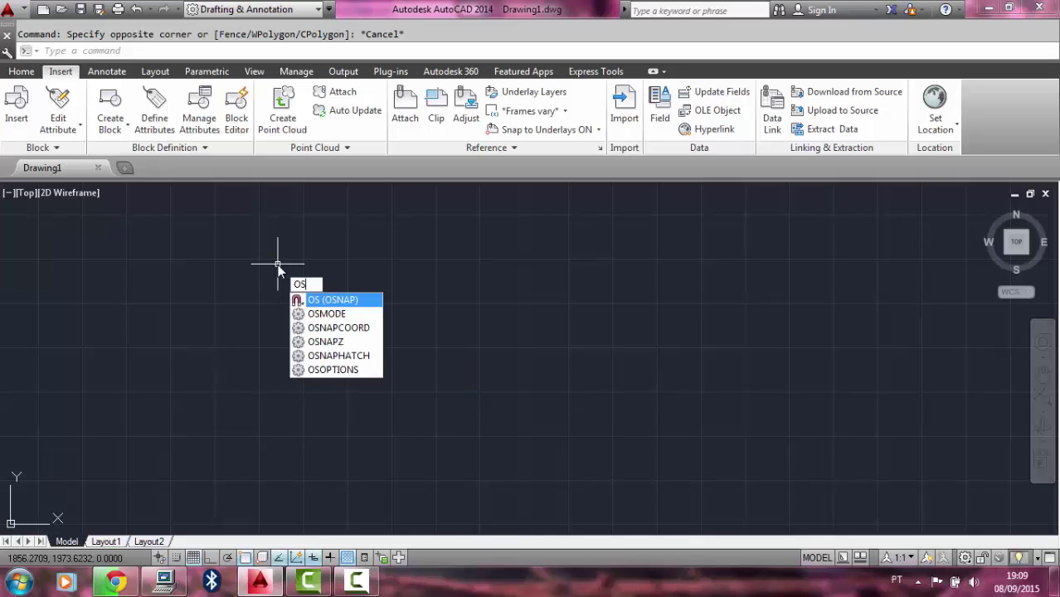
pyautogui.write('NAP')
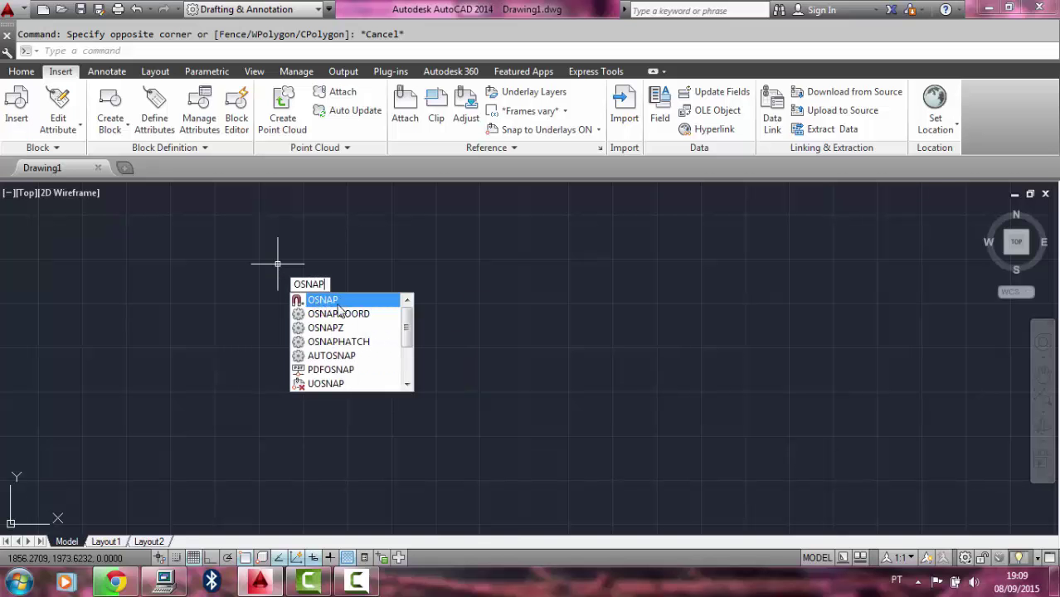
pyautogui.press('Return')
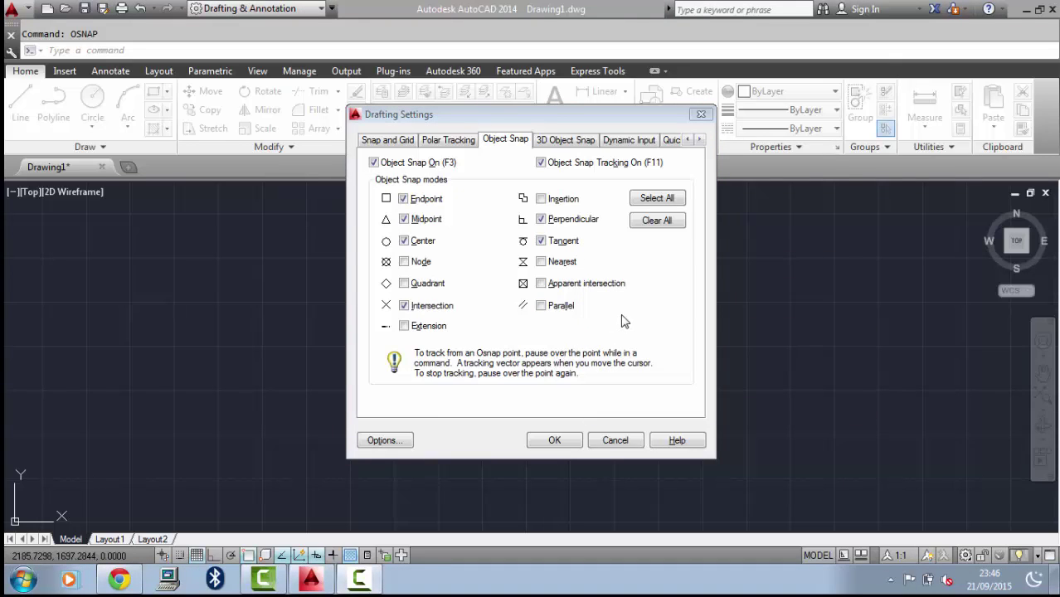
pyautogui.click(549, 443)
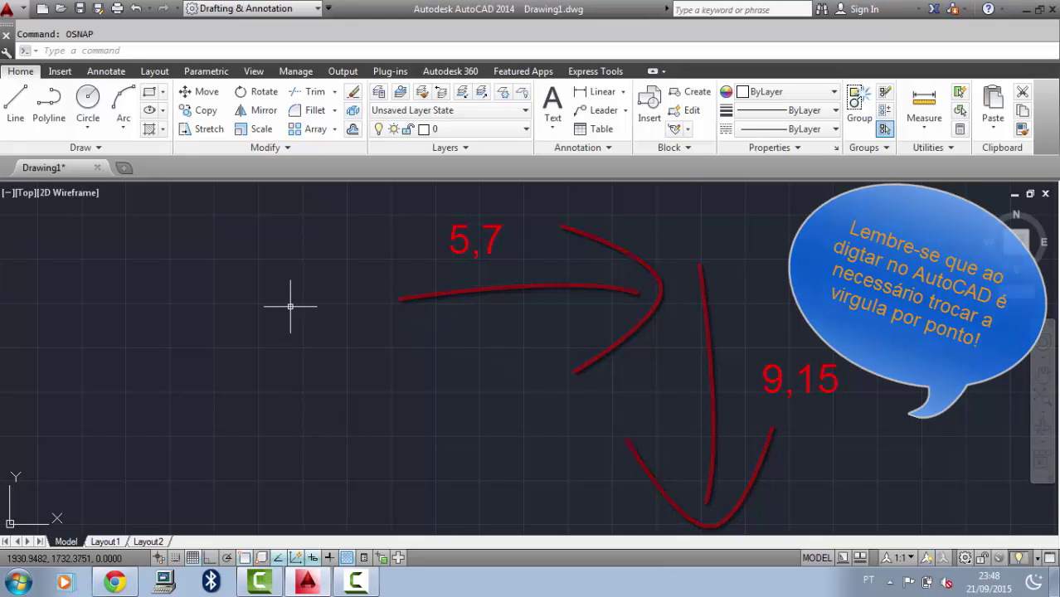
# Turn on Ortho mode and draw a horizontal line 5.7 units long towards the right
pyautogui.write('LINE')
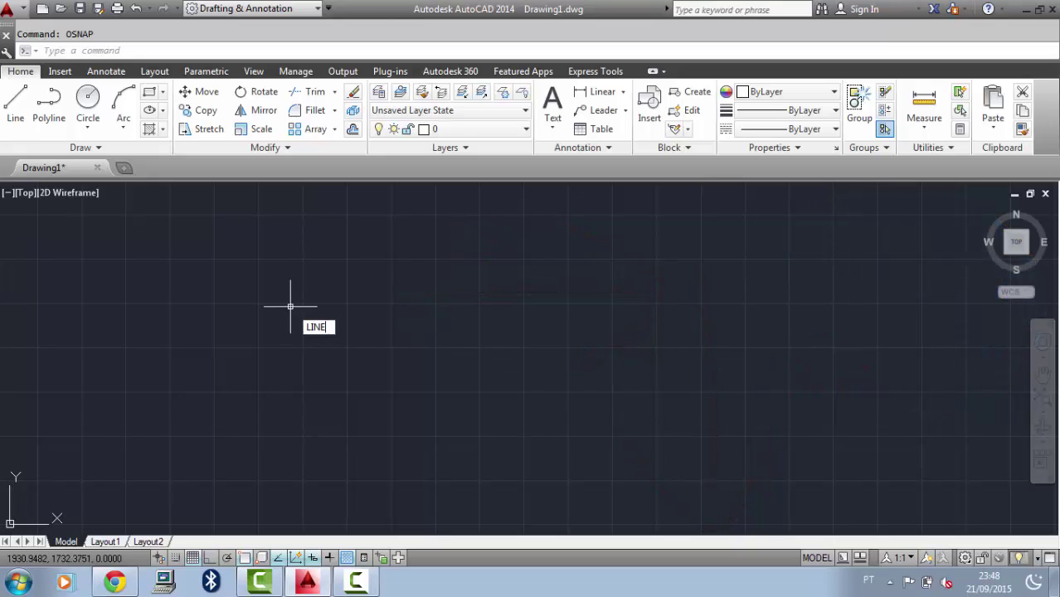
pyautogui.press('Return')
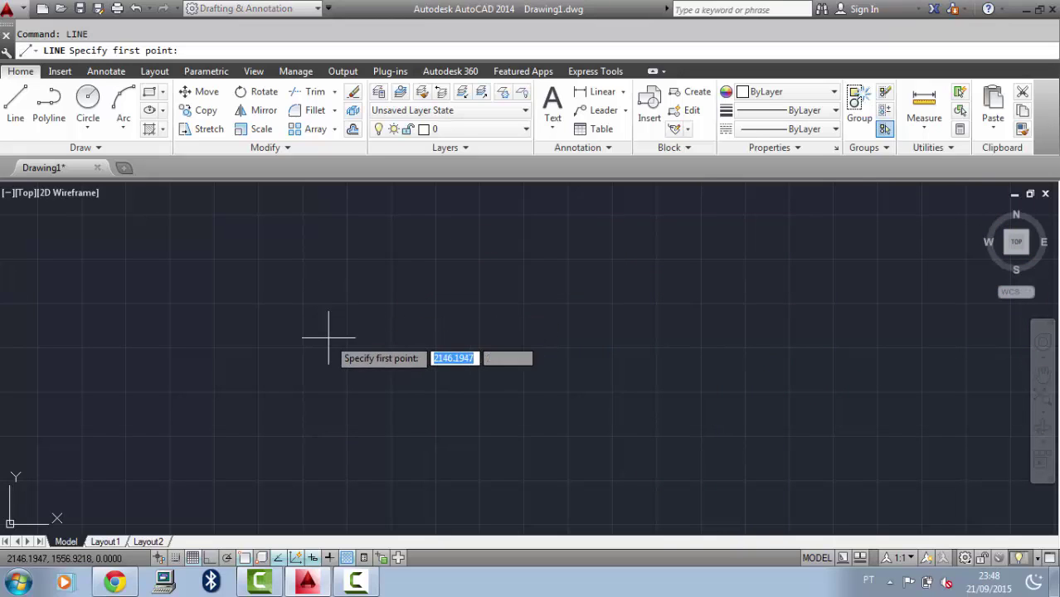
pyautogui.click(212, 557)
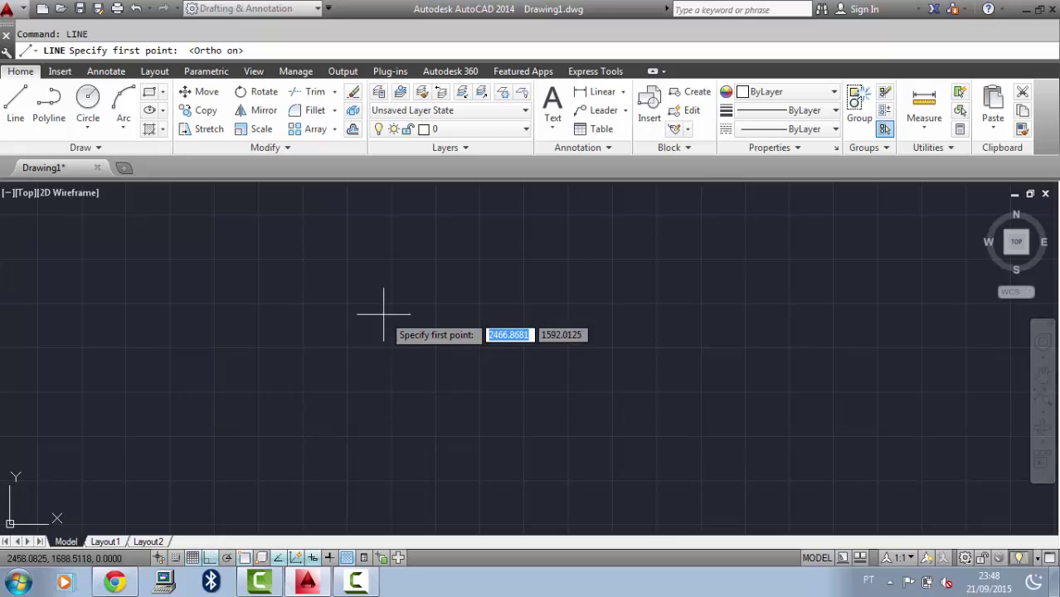
pyautogui.click(390, 257)
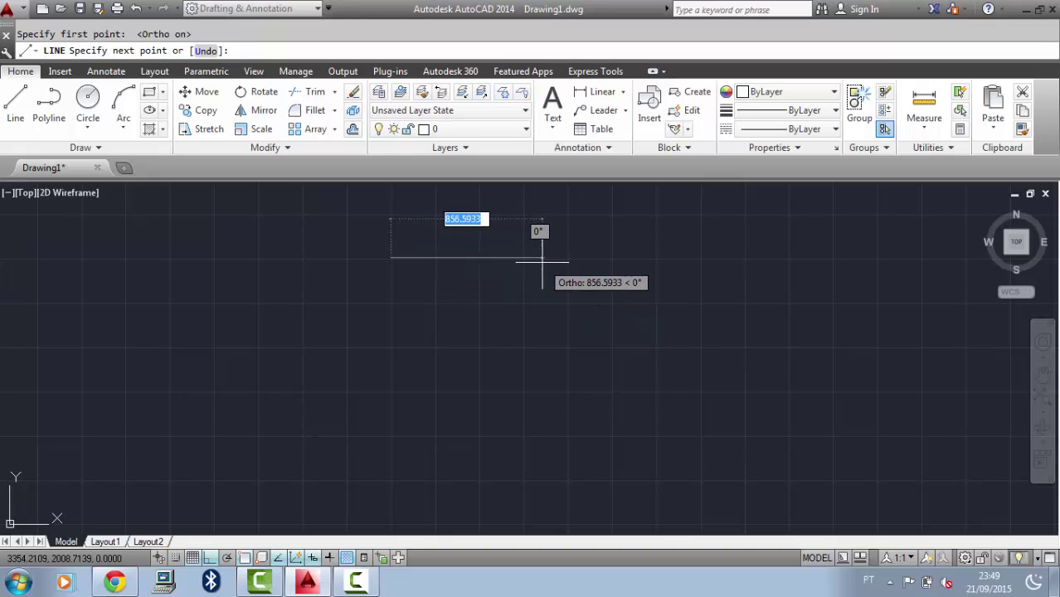
pyautogui.write('5')
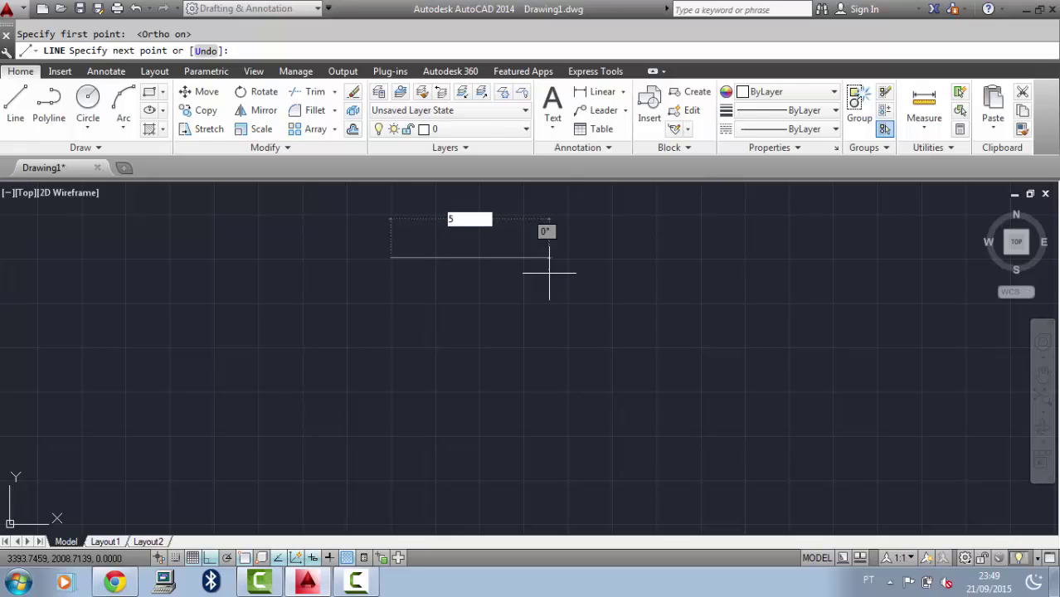
pyautogui.write('.7')
pyautogui.press('Return')
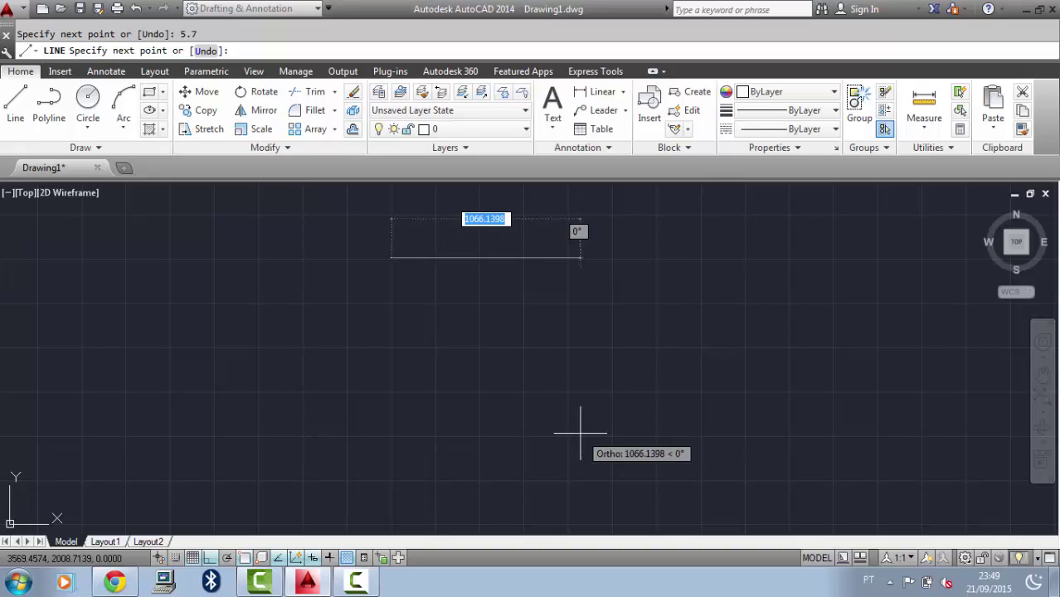
pyautogui.press('Escape')
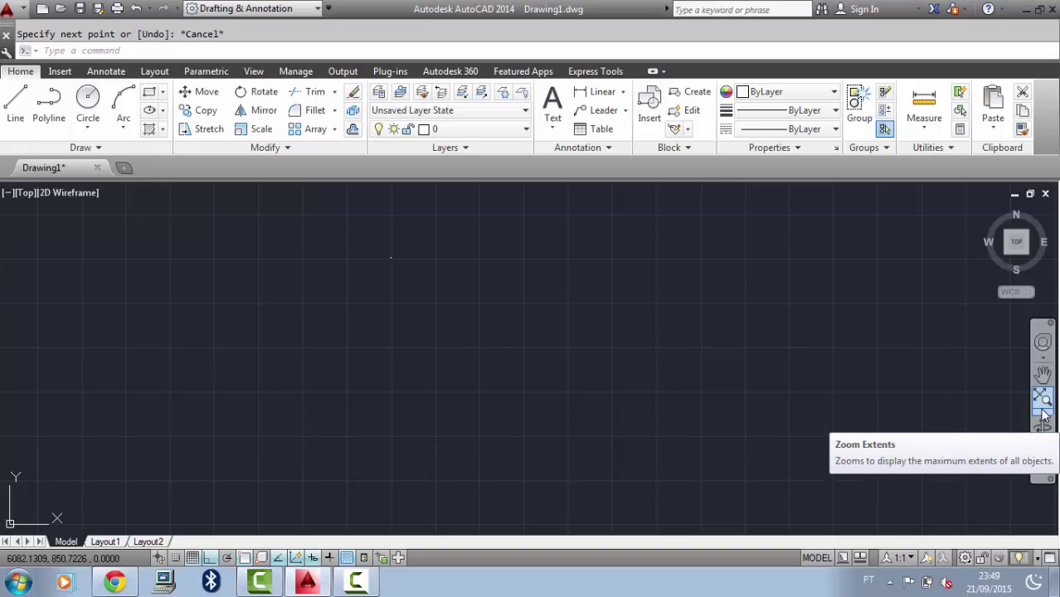
# Fit the view to the horizontal line, zoom out, and pan to leave drawing space below it
pyautogui.click(1043, 415)
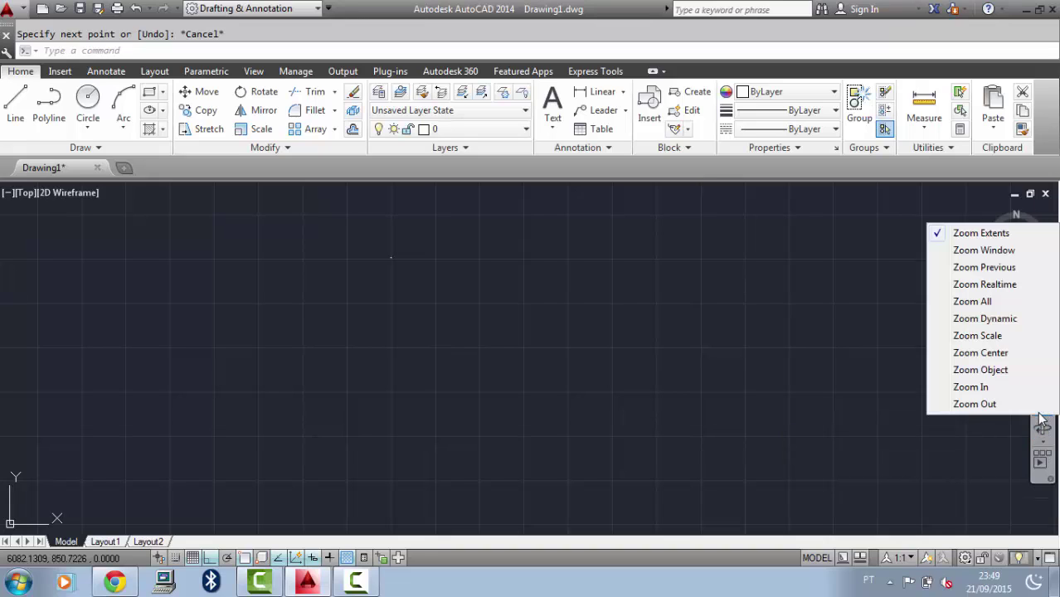
pyautogui.click(968, 236)
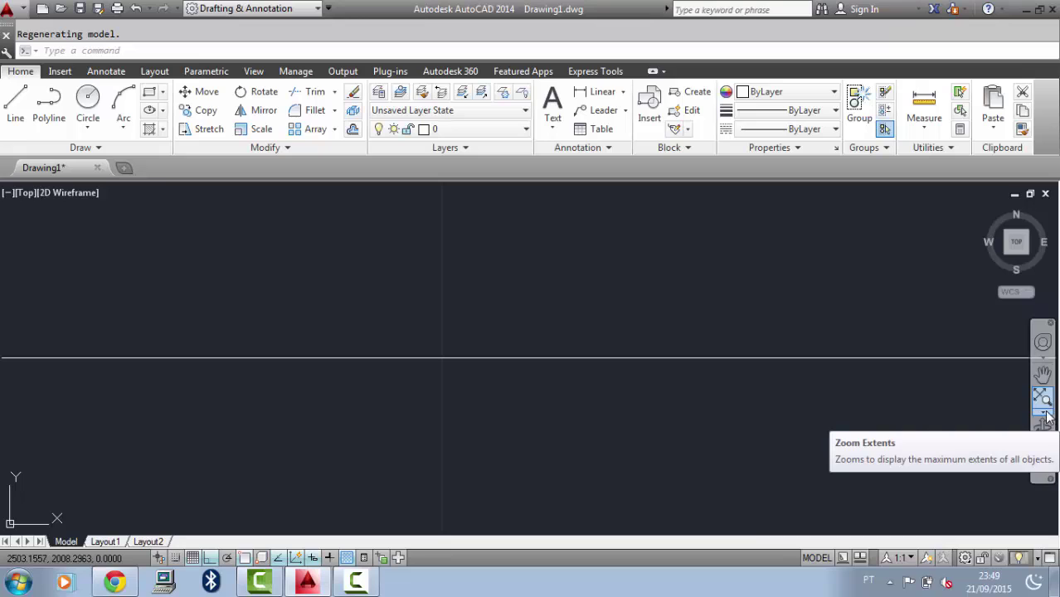
pyautogui.click(1047, 416)
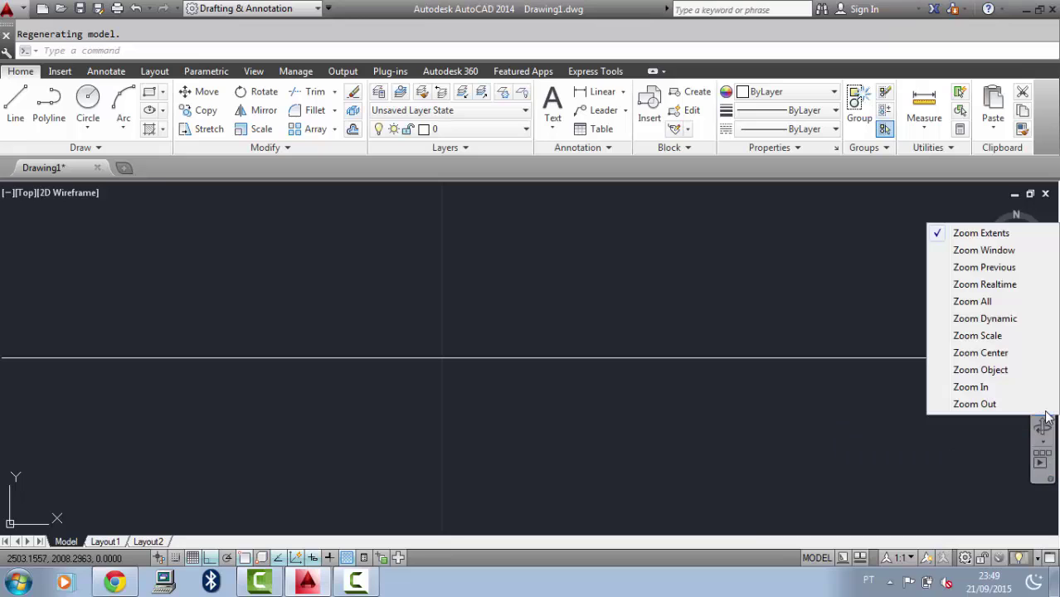
pyautogui.click(974, 404)
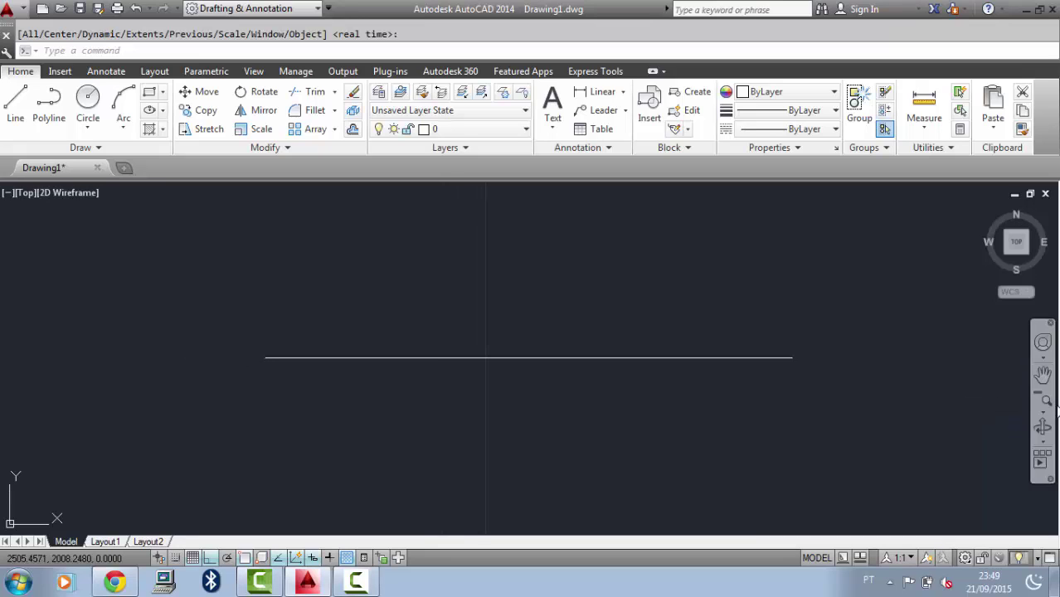
pyautogui.click(1044, 404)
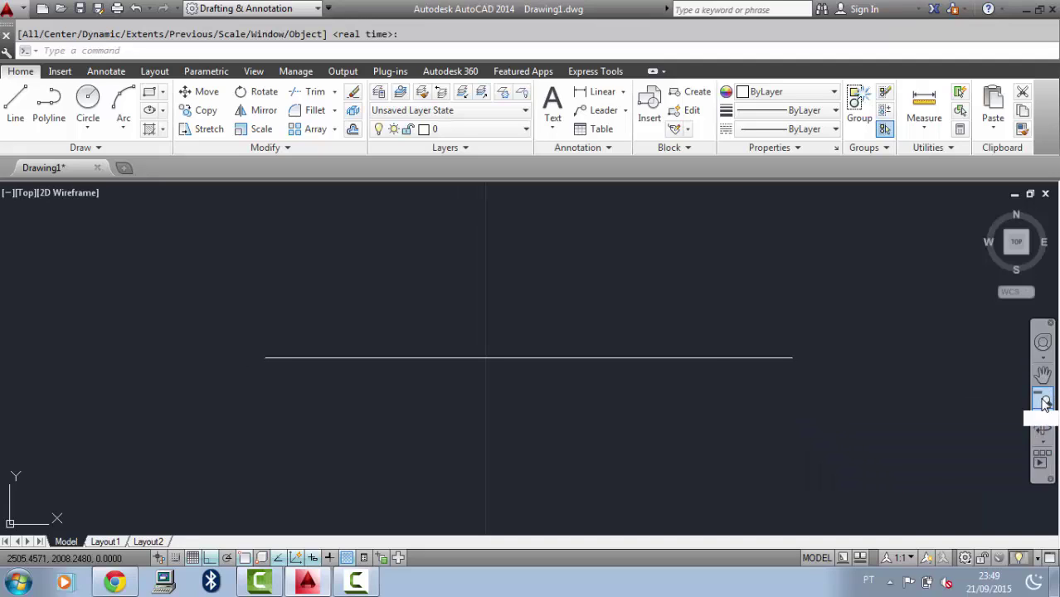
pyautogui.click(1044, 404)
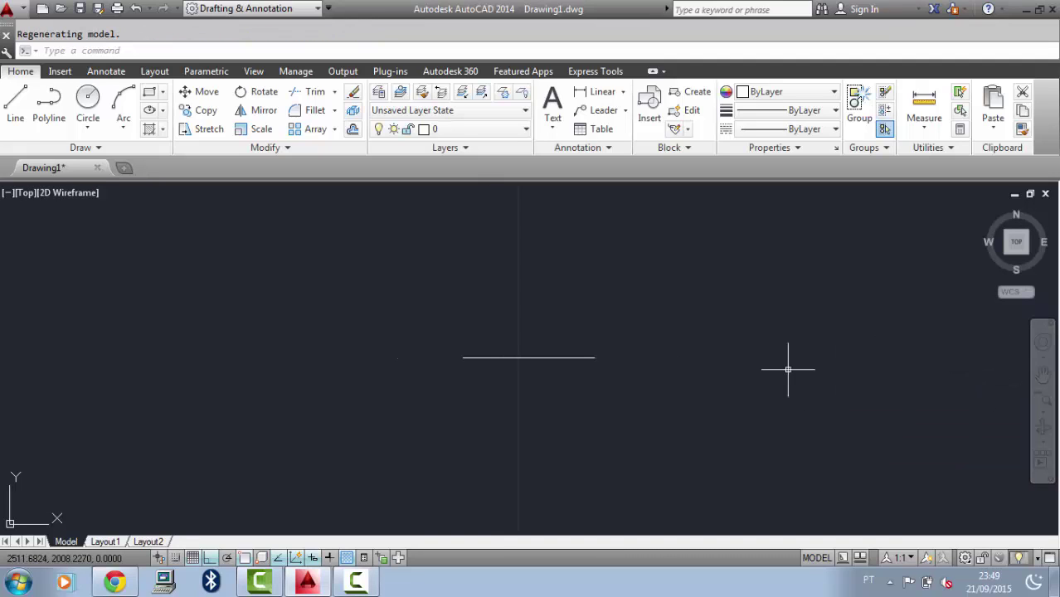
pyautogui.click(1043, 375)
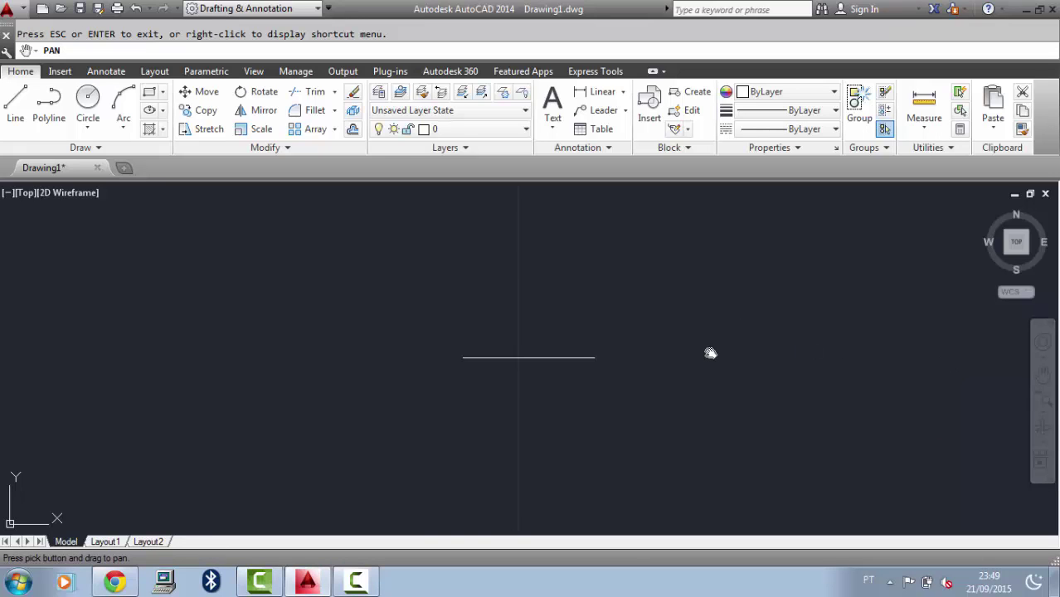
pyautogui.moveTo(711, 354)
pyautogui.mouseDown()
pyautogui.moveTo(676, 212)
pyautogui.moveTo(671, 219)
pyautogui.mouseUp()
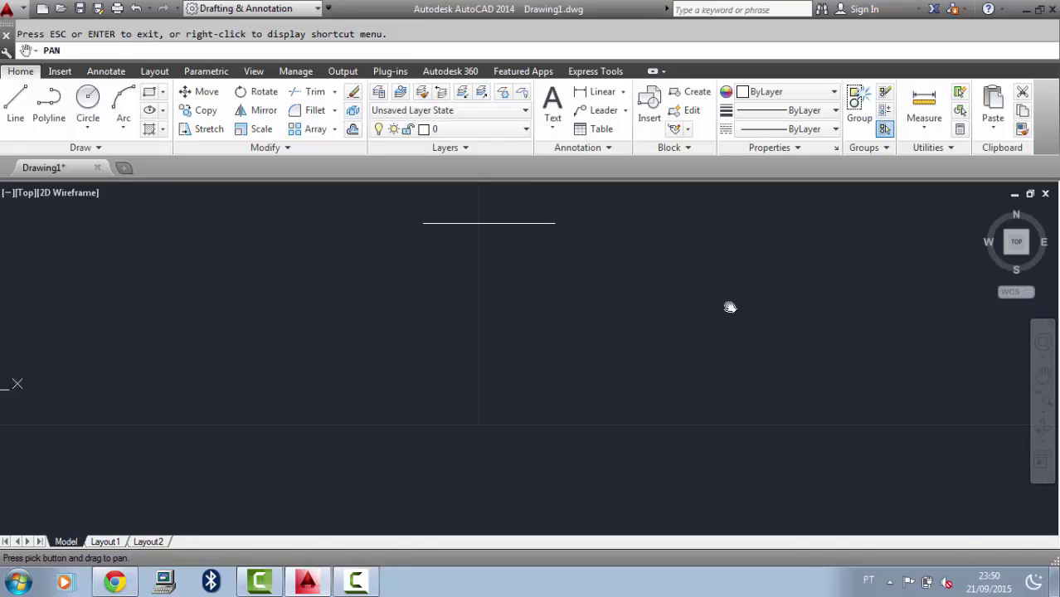
pyautogui.press('Escape')
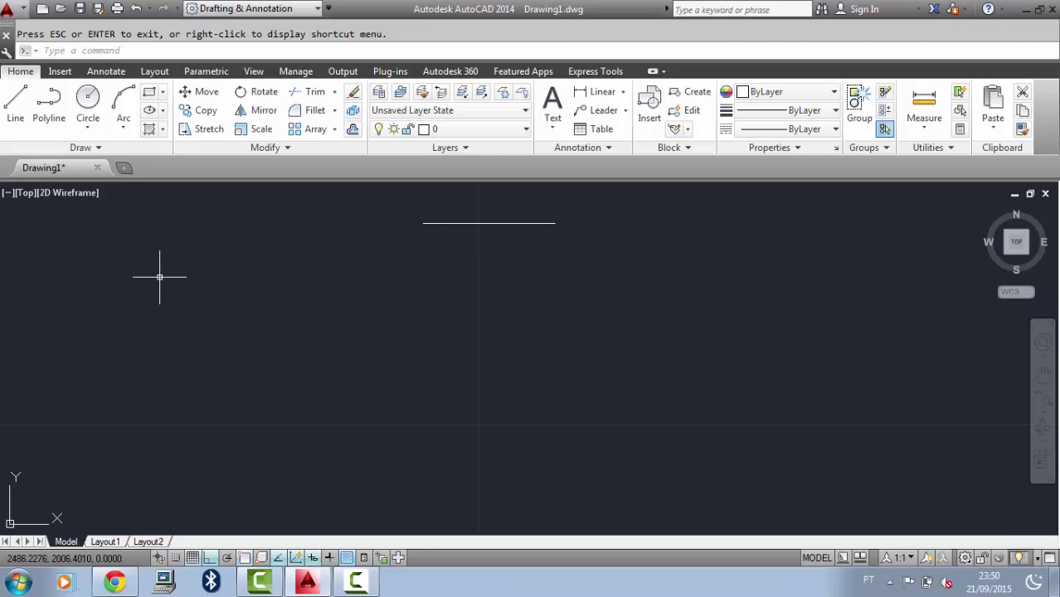
# Draw a vertical line 9.15 units long downwards from the right end of the horizontal line
pyautogui.write('line')
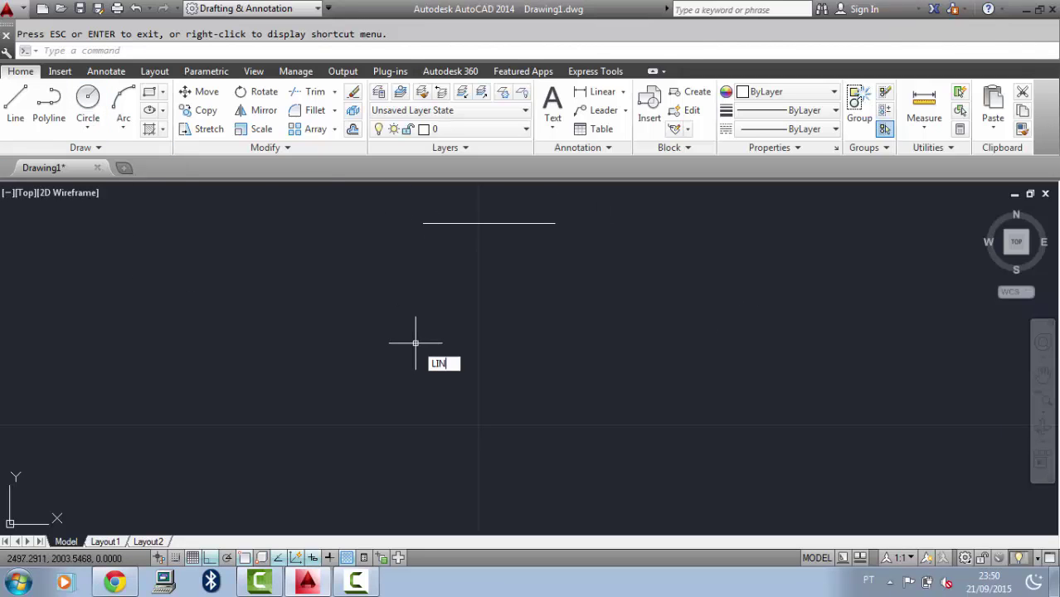
pyautogui.press('Return')
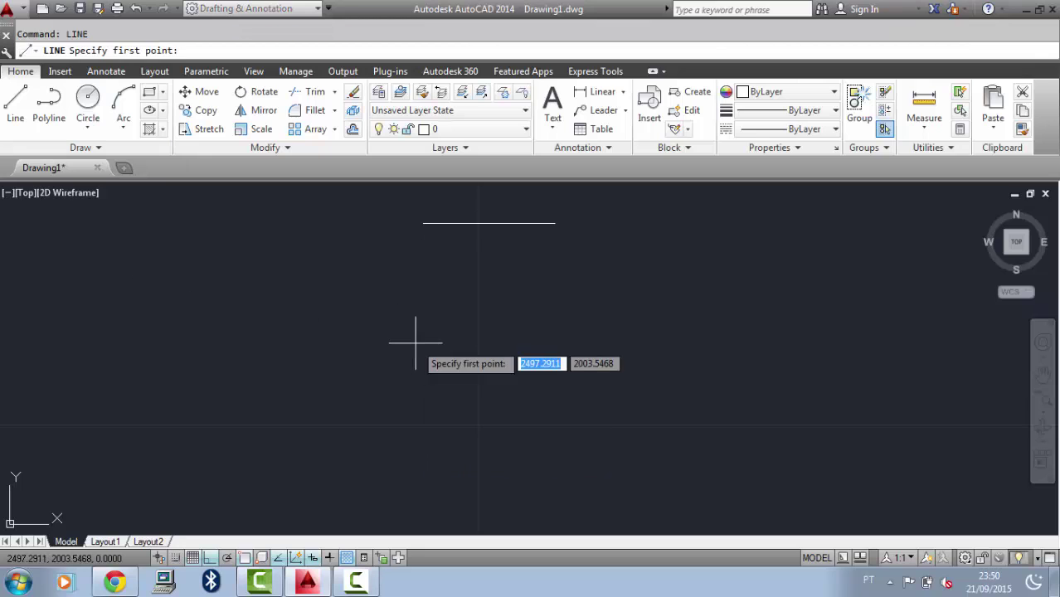
pyautogui.click(555, 223)
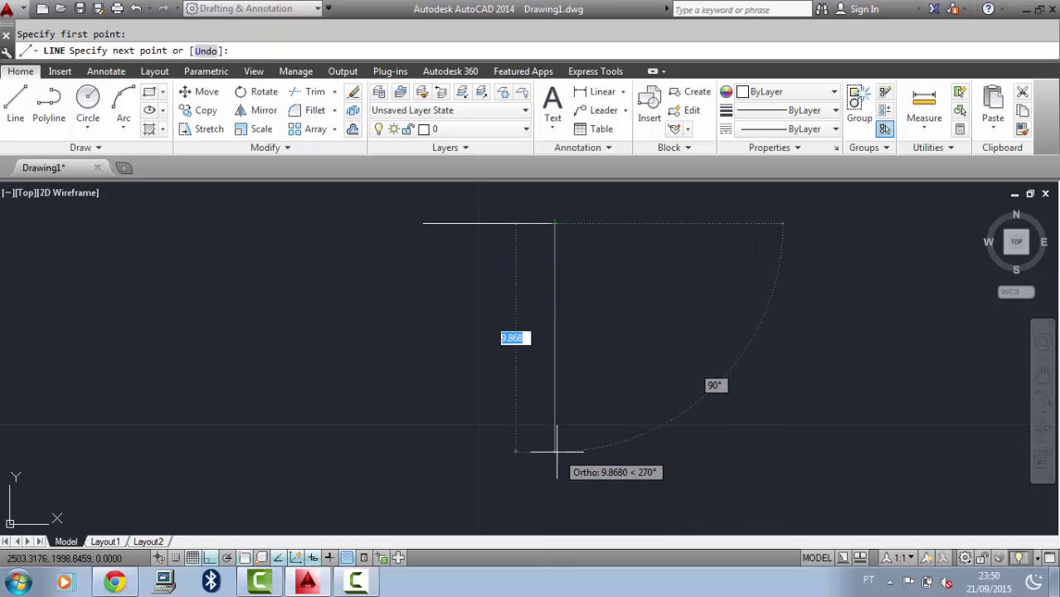
pyautogui.write('9')
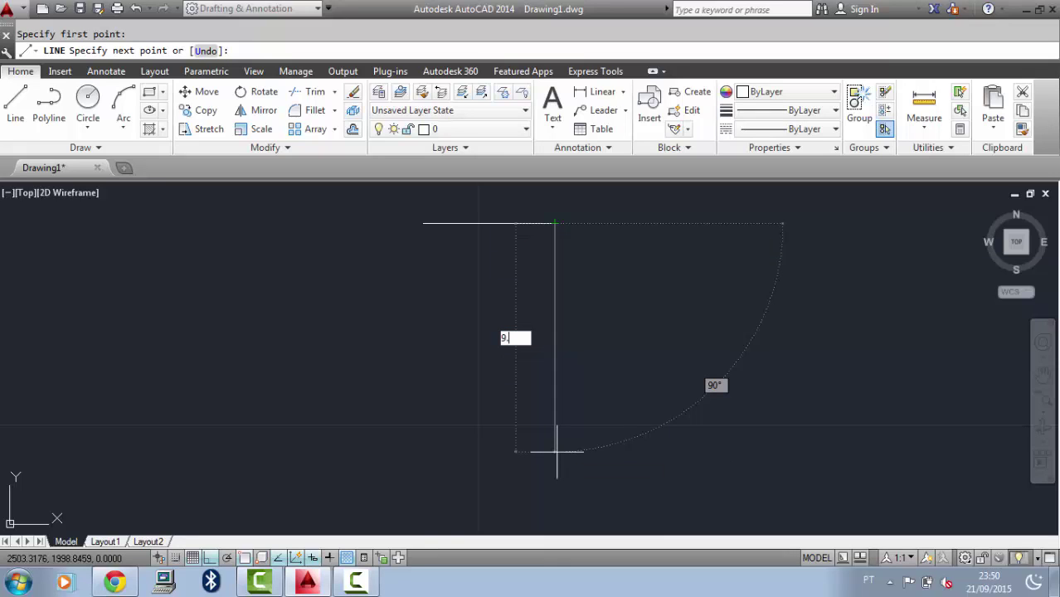
pyautogui.write('.15')
pyautogui.press('Return')
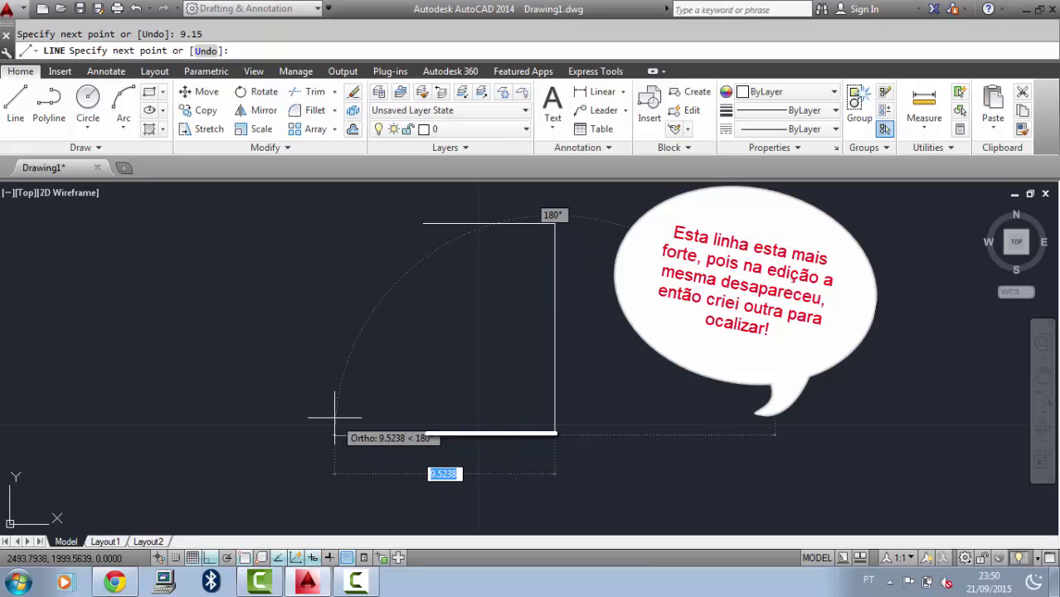
# Continue with a 5.7-unit bottom line to the left and close the rectangle at the top line's left end
pyautogui.write('5')
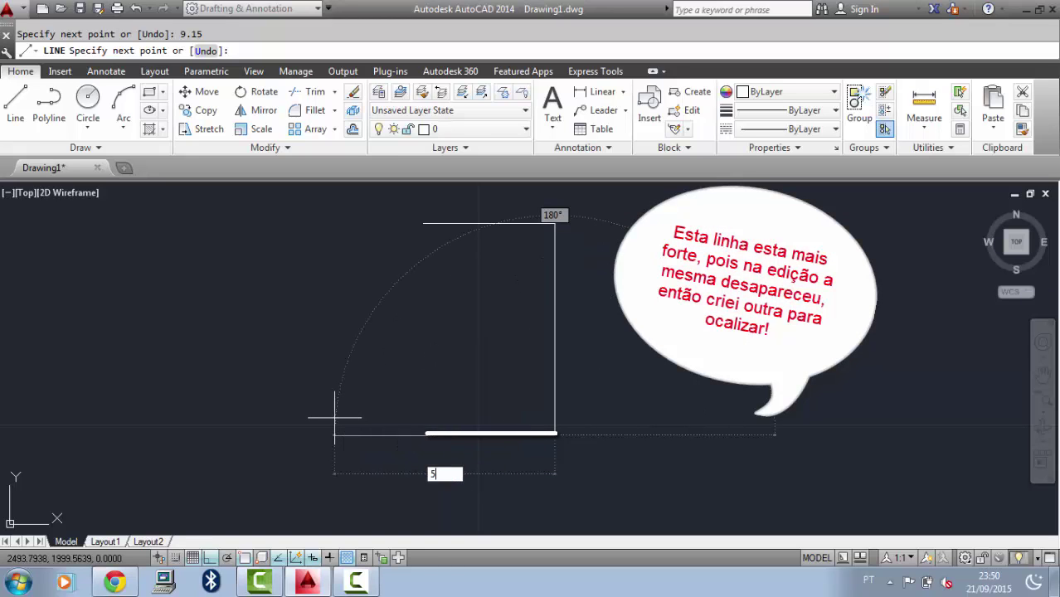
pyautogui.write('.7')
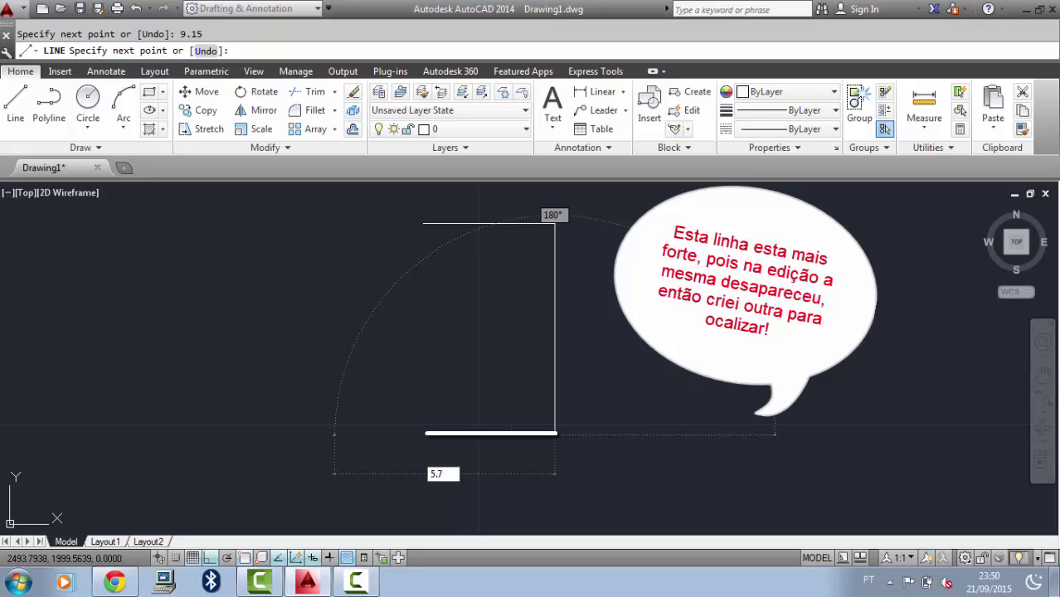
pyautogui.press('Return')
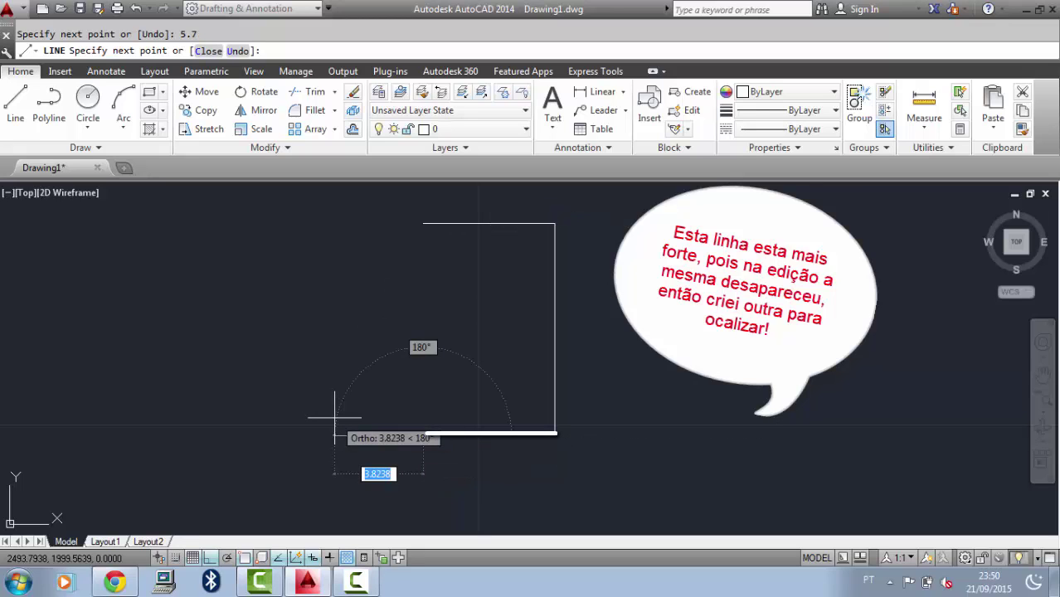
pyautogui.click(423, 224)
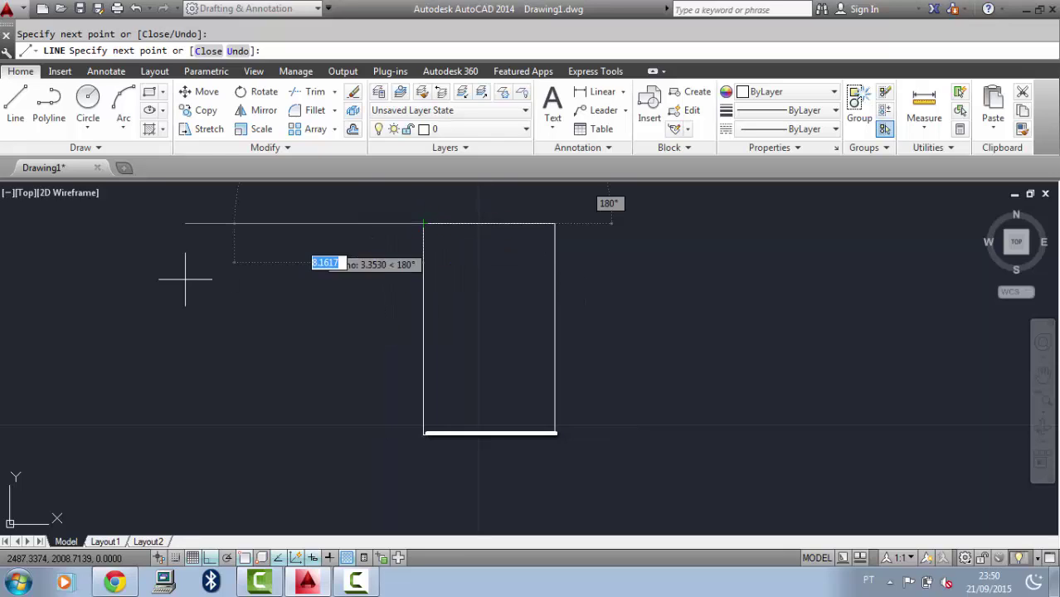
pyautogui.press('Escape')
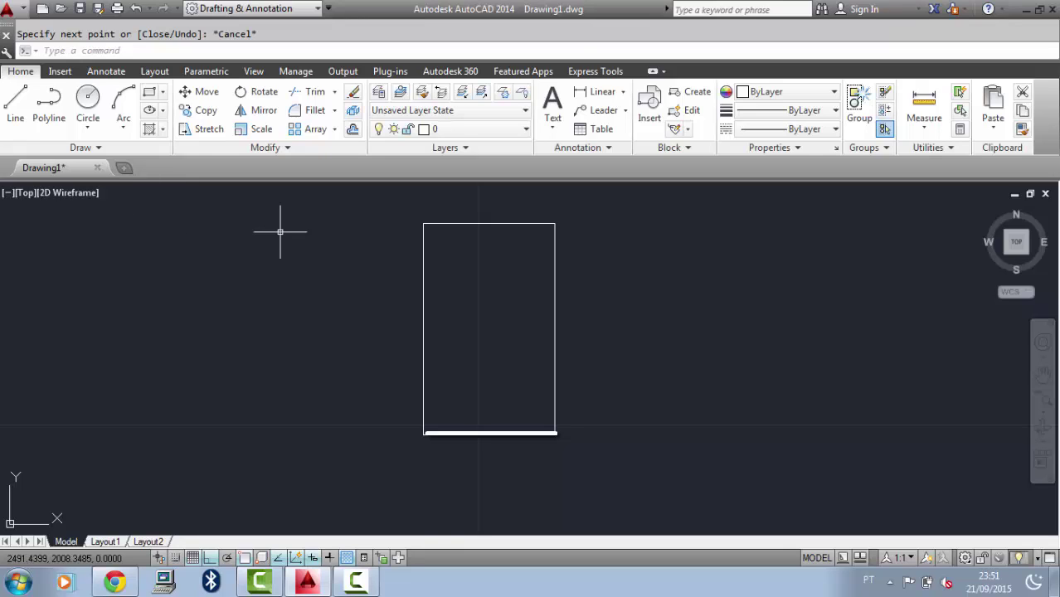
# Offset the rectangle's top line upwards and its right line outwards by .15 each, using the Through option
pyautogui.click(353, 130)
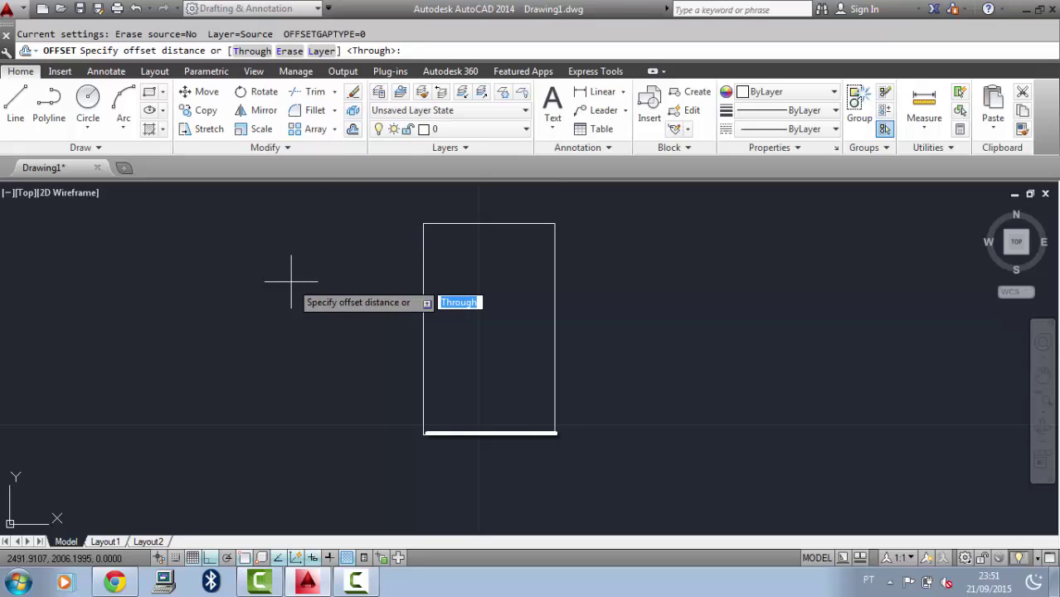
pyautogui.press('Return')
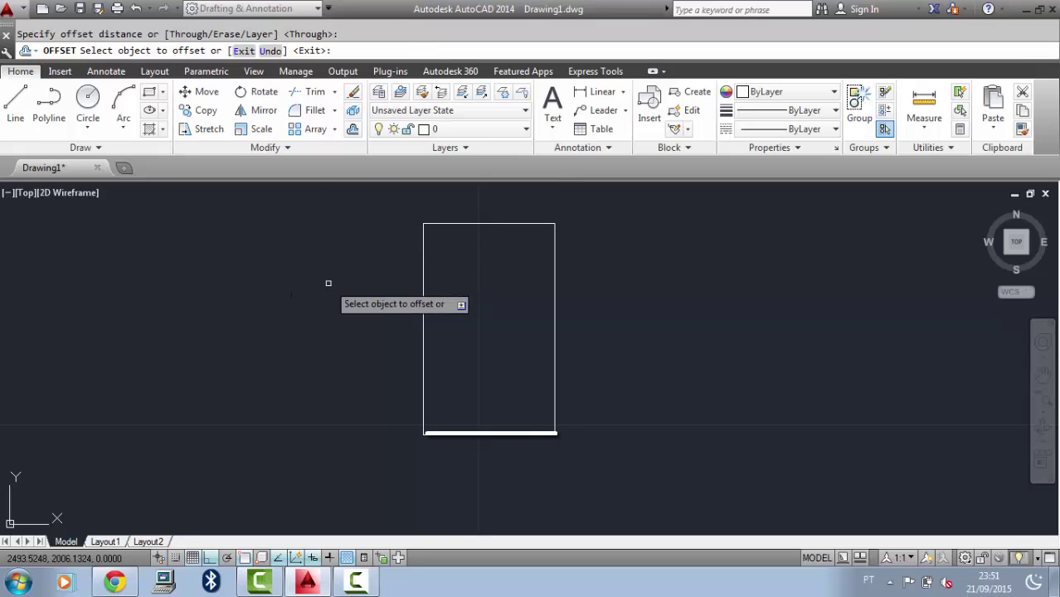
pyautogui.click(463, 224)
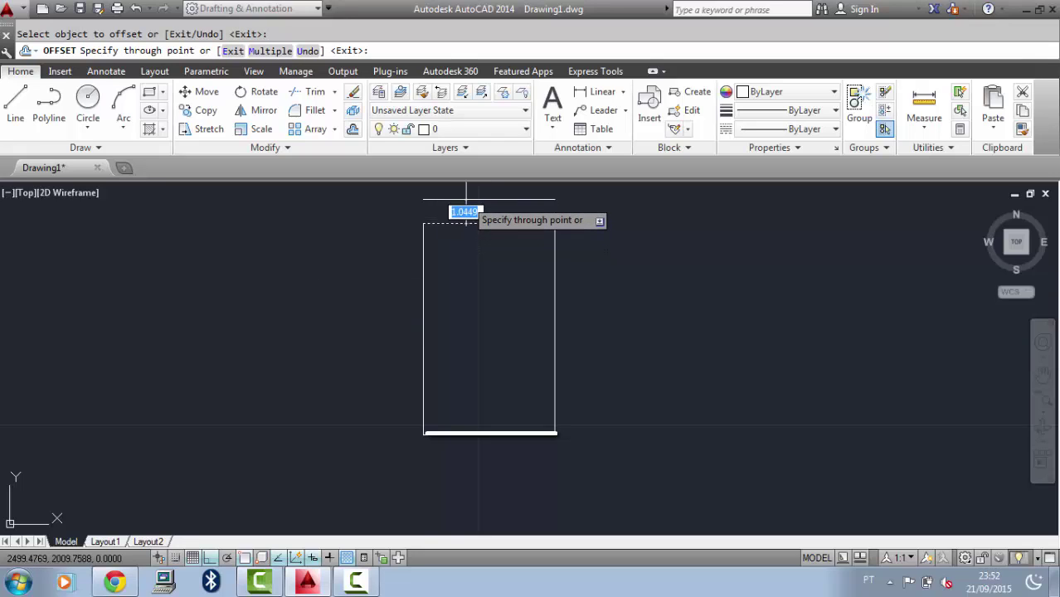
pyautogui.write('.15')
pyautogui.press('Return')
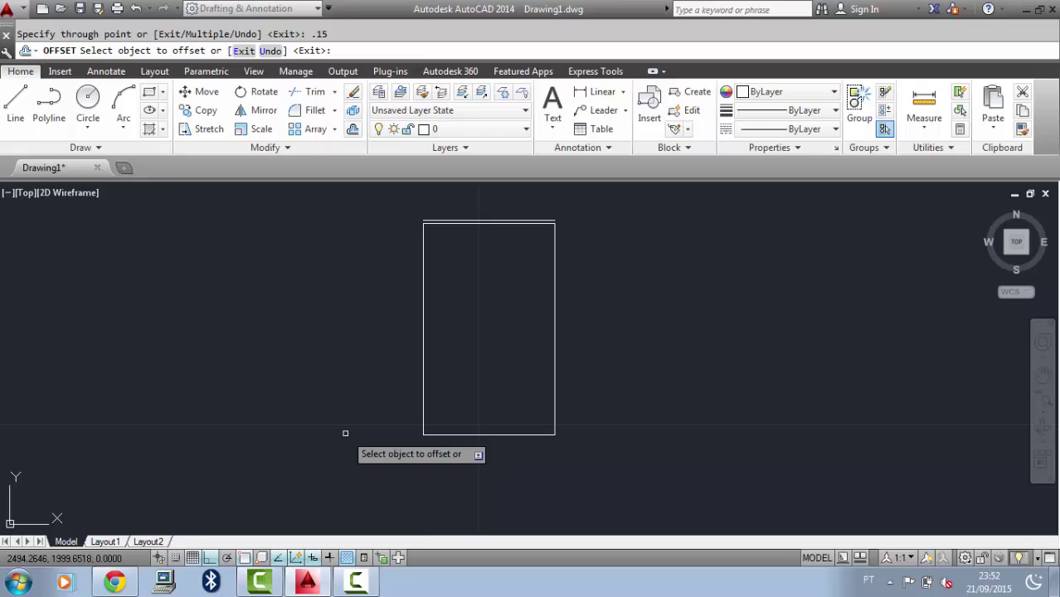
pyautogui.click(554, 340)
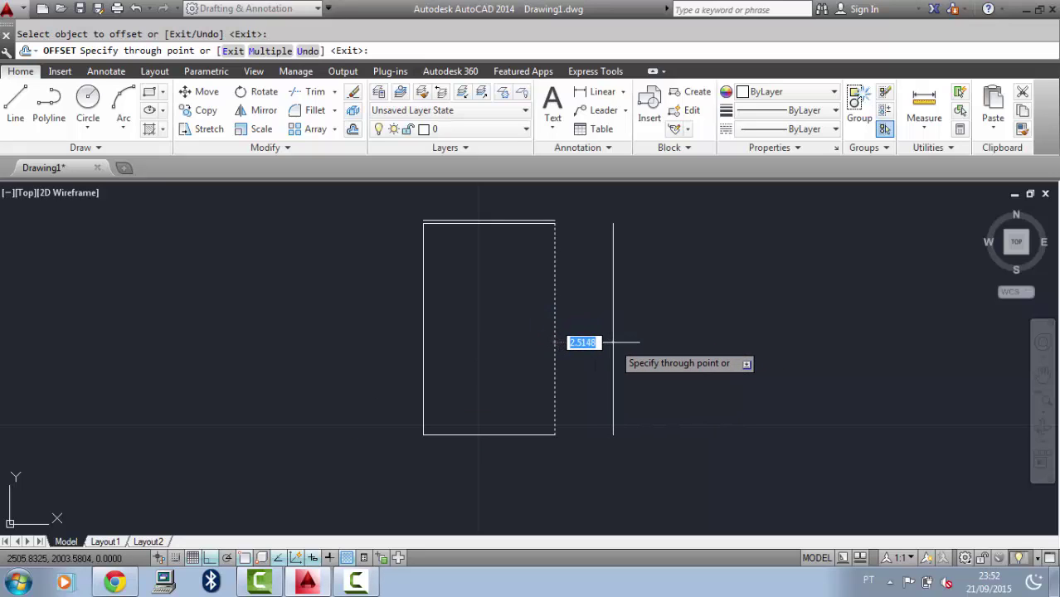
pyautogui.write('.15')
pyautogui.press('Return')
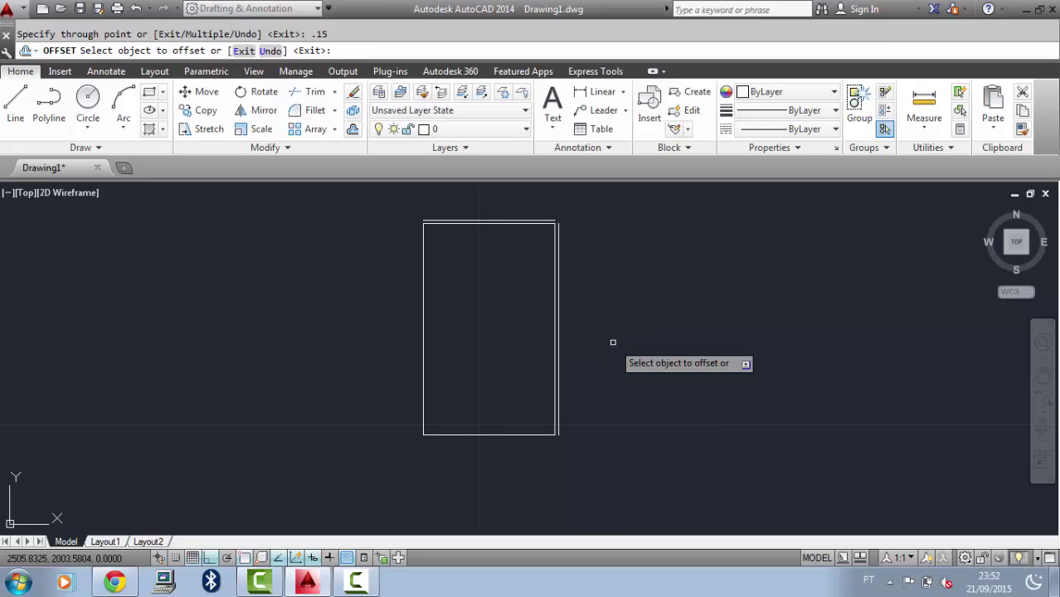
# Offset the rectangle's bottom line downwards and its left line outwards by .15 each, and end the Offset command
pyautogui.click(472, 435)
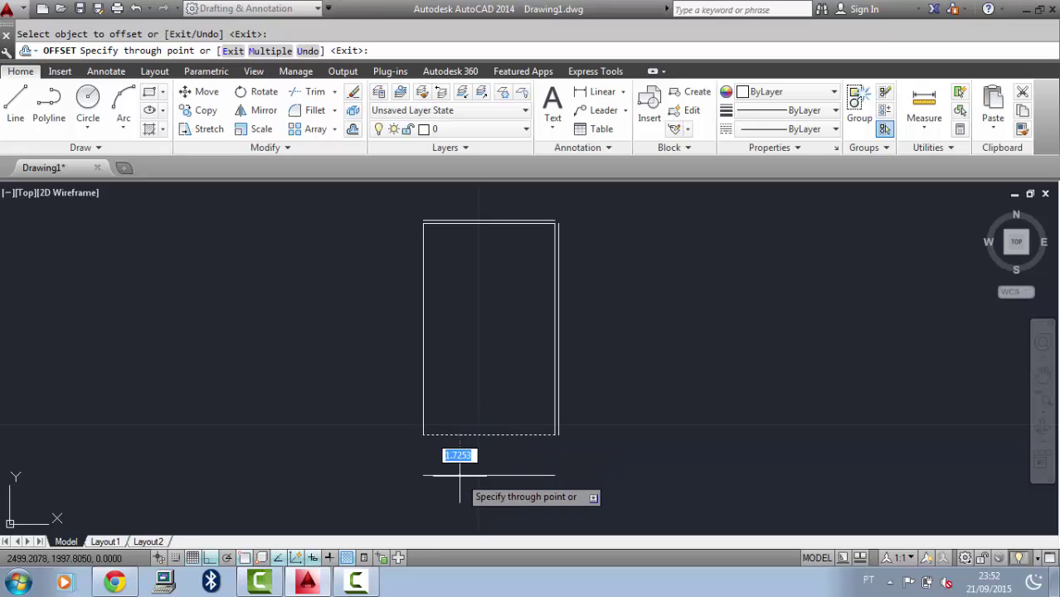
pyautogui.write('.15')
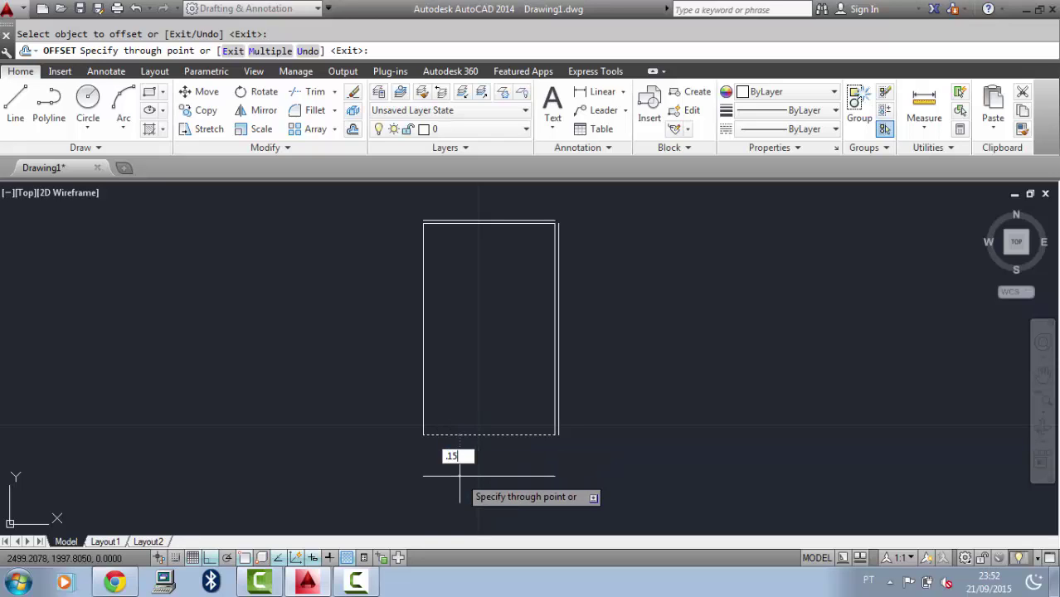
pyautogui.press('Return')
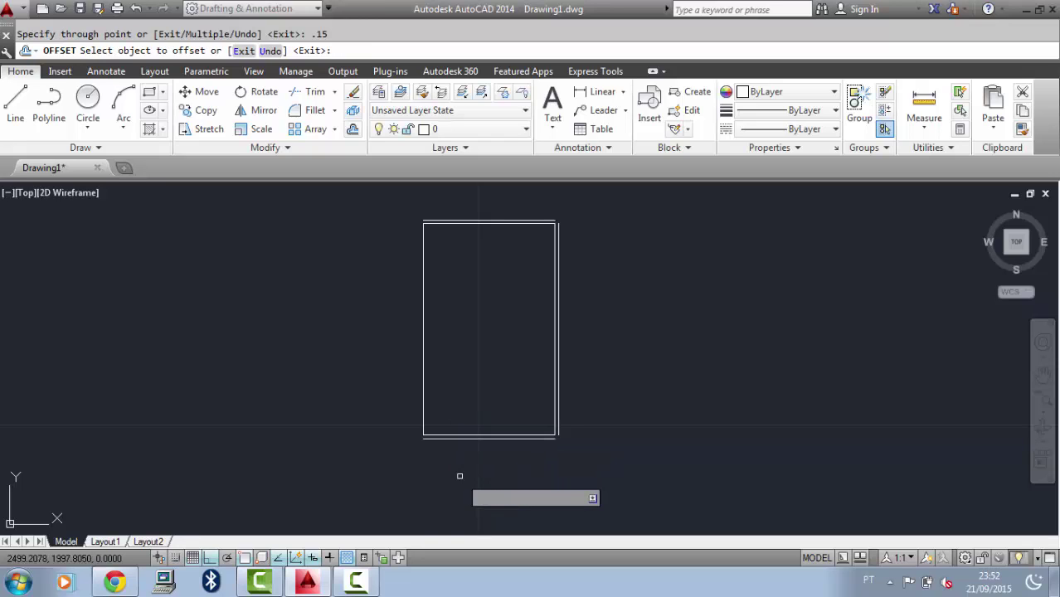
pyautogui.click(421, 390)
pyautogui.write('.15')
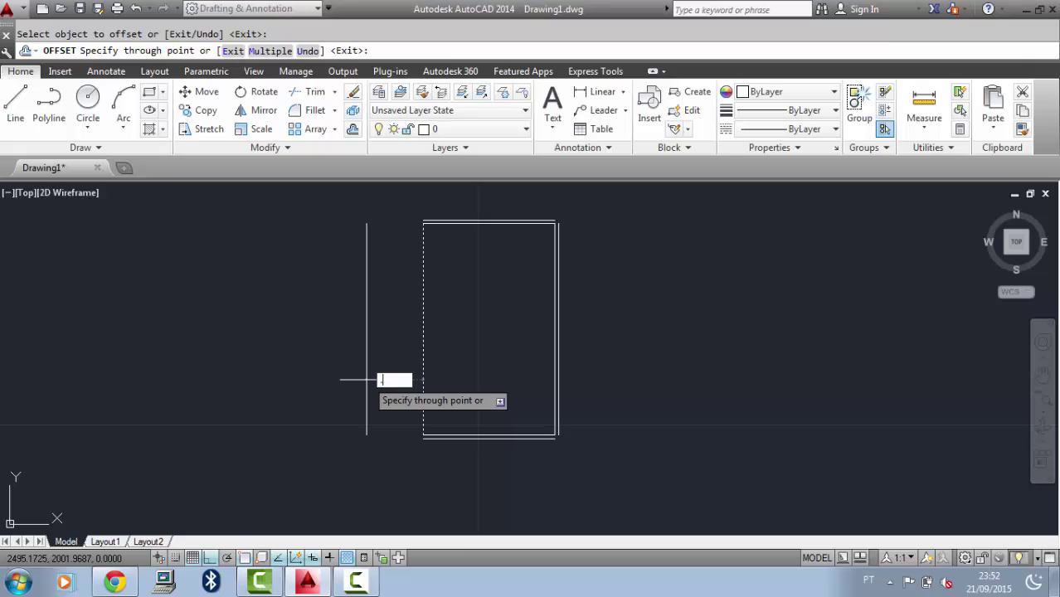
pyautogui.press('Return')
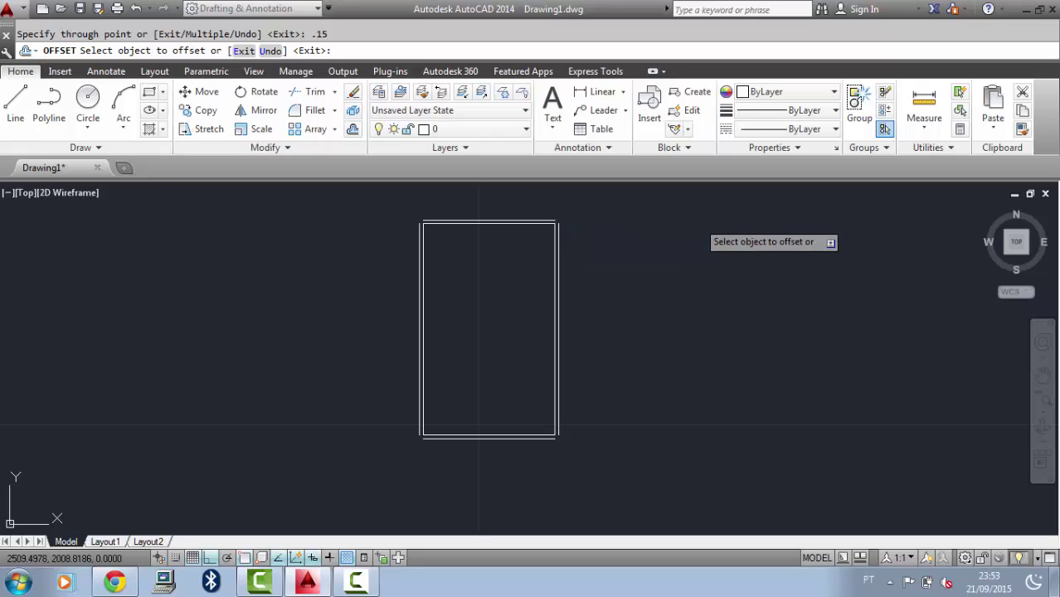
pyautogui.press('Return')
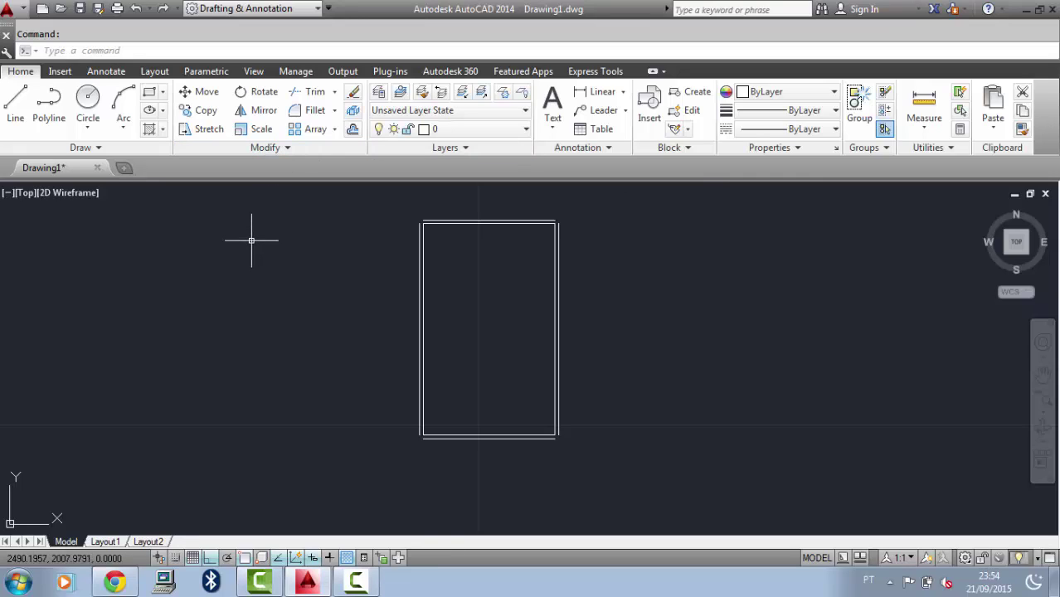
# Join the outer top and outer right lines into a sharp corner with the Fillet command
pyautogui.write('FILLET')
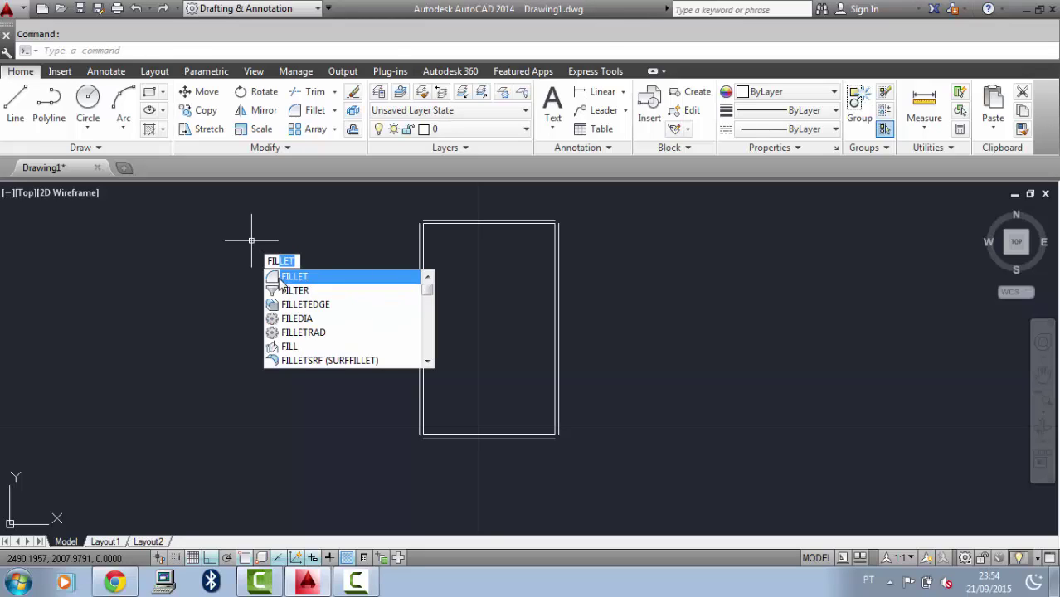
pyautogui.press('Return')
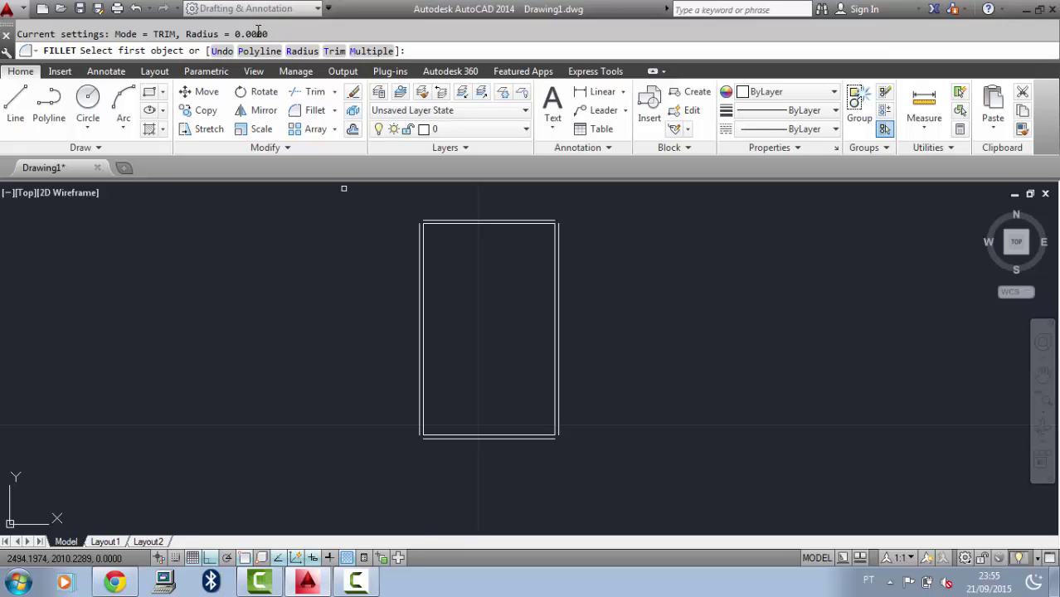
pyautogui.click(1042, 413)
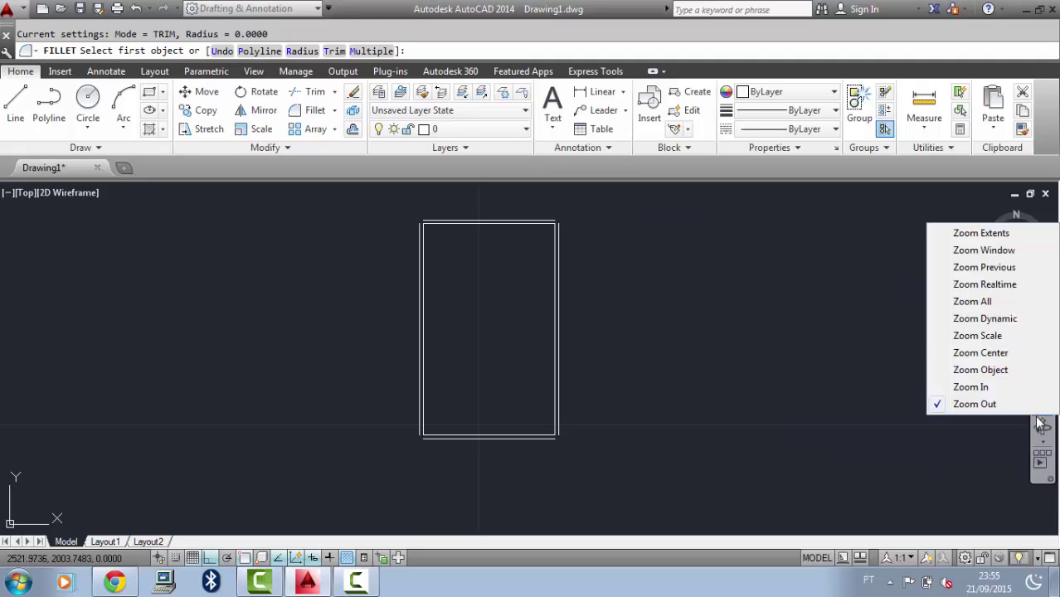
pyautogui.click(965, 250)
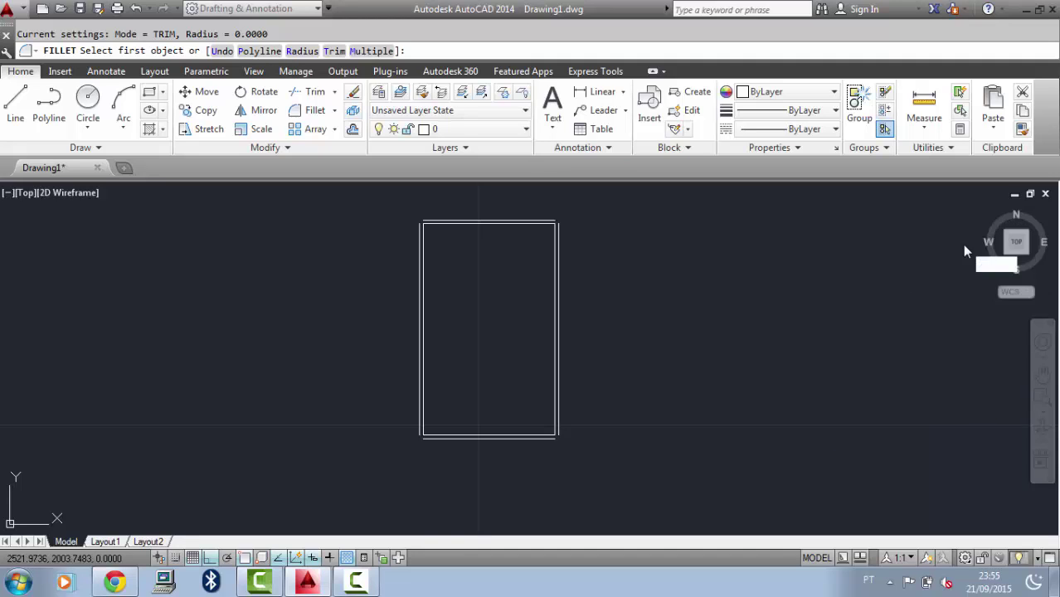
pyautogui.click(611, 287)
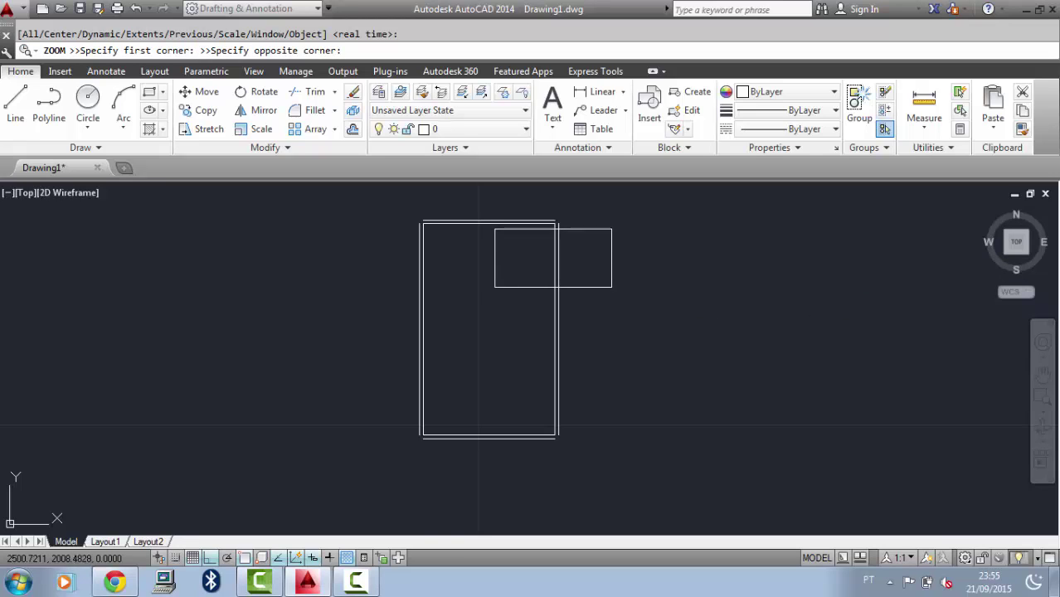
pyautogui.click(473, 190)
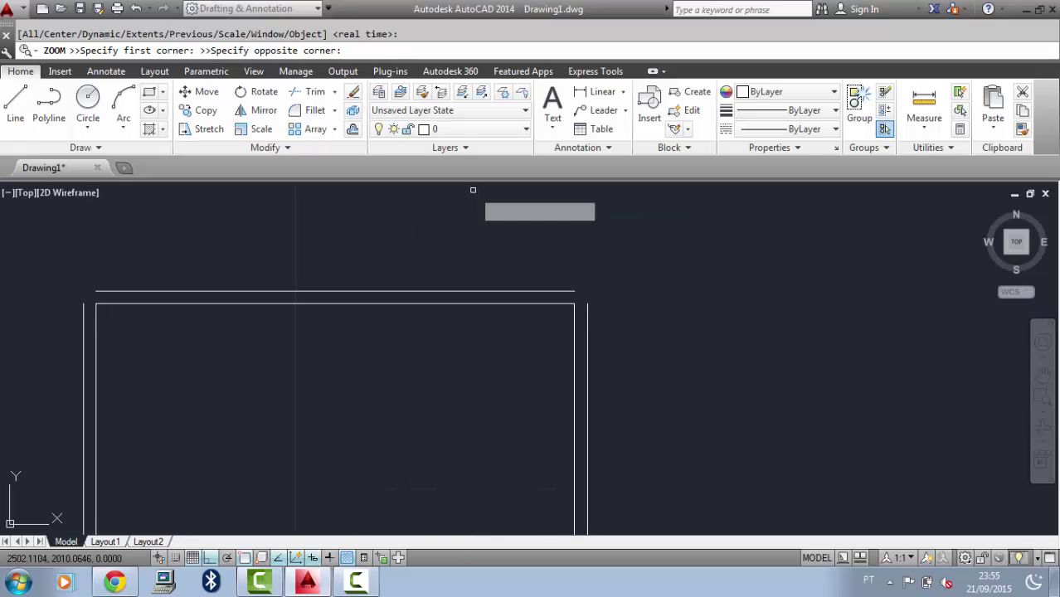
pyautogui.click(568, 291)
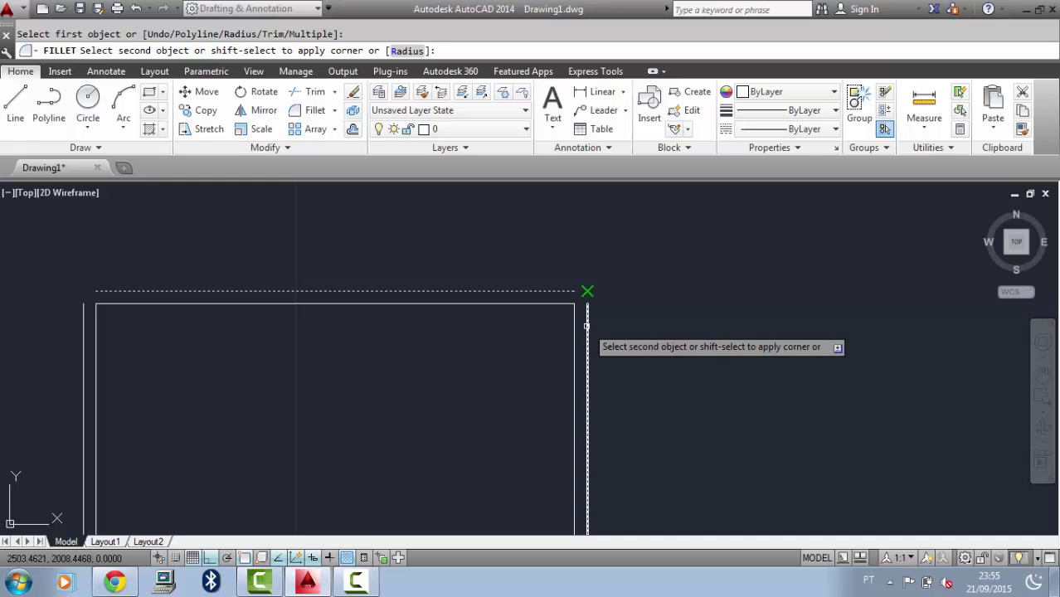
pyautogui.click(586, 326)
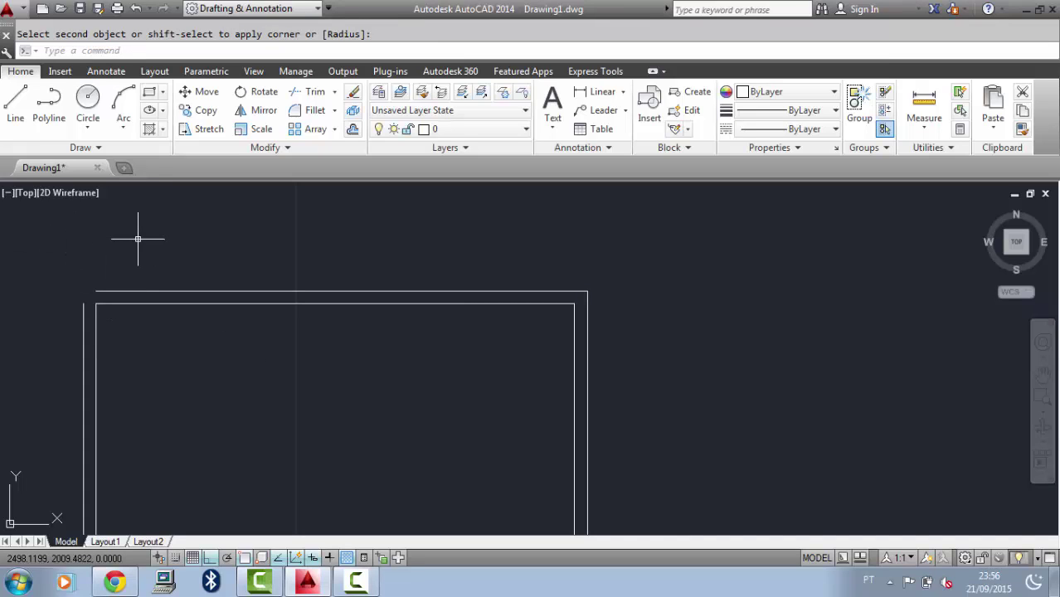
# Fillet the outer left line with the outer top line to close the upper-left corner sharply
pyautogui.press('Return')
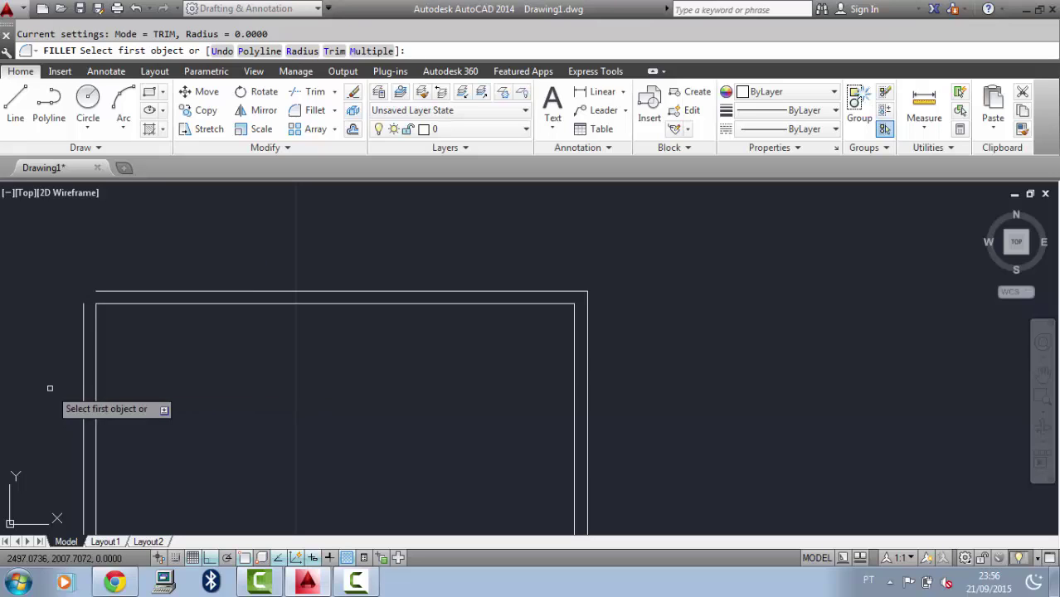
pyautogui.click(84, 354)
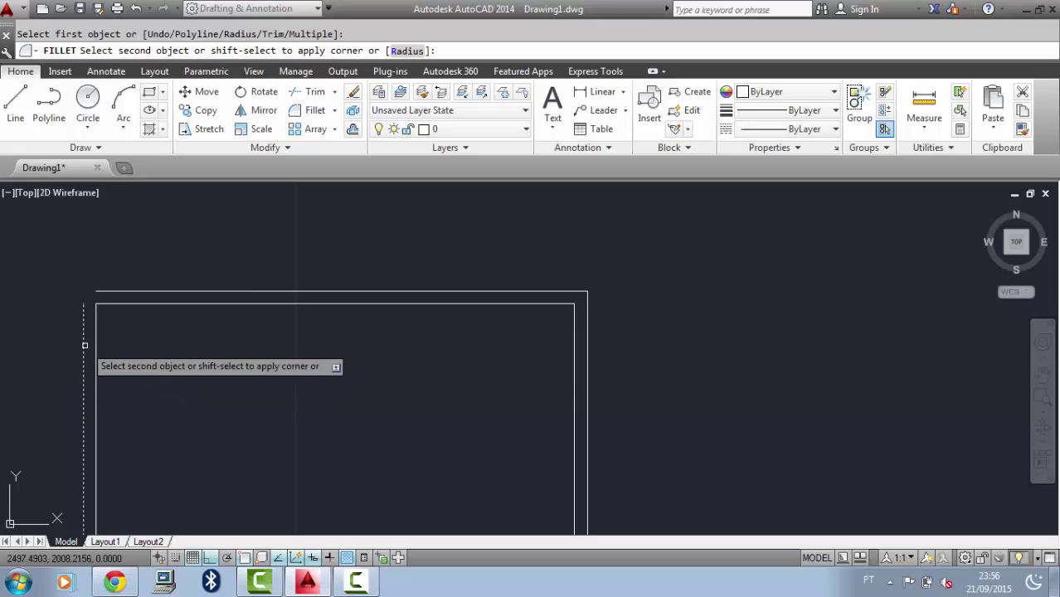
pyautogui.click(105, 292)
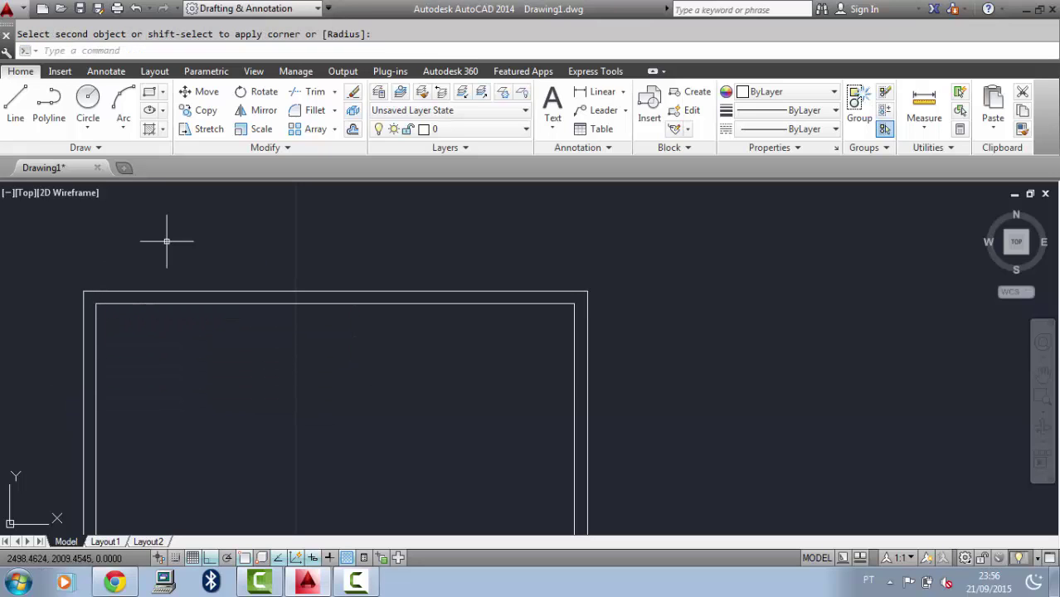
# Fillet the outer right line with the outer bottom line to close the lower-right corner sharply
pyautogui.press('Return')
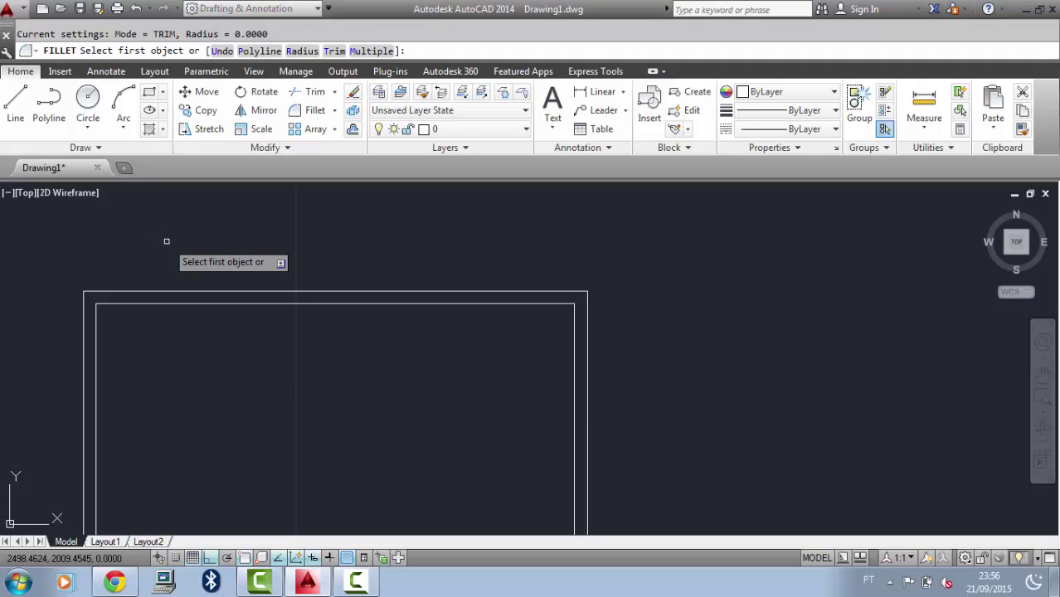
pyautogui.click(1045, 373)
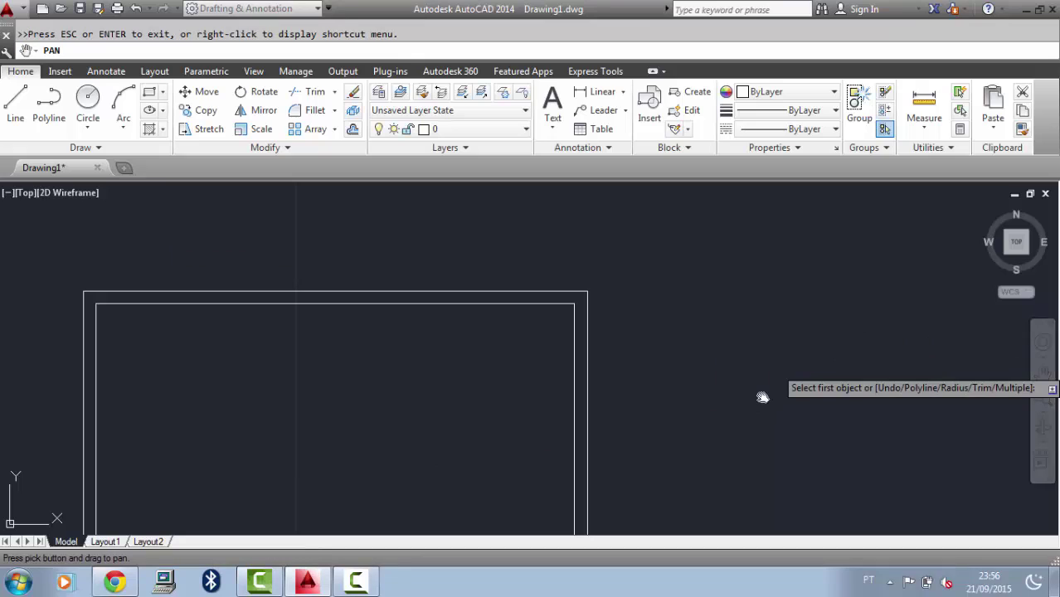
pyautogui.moveTo(705, 416); pyautogui.dragTo(606, 1)
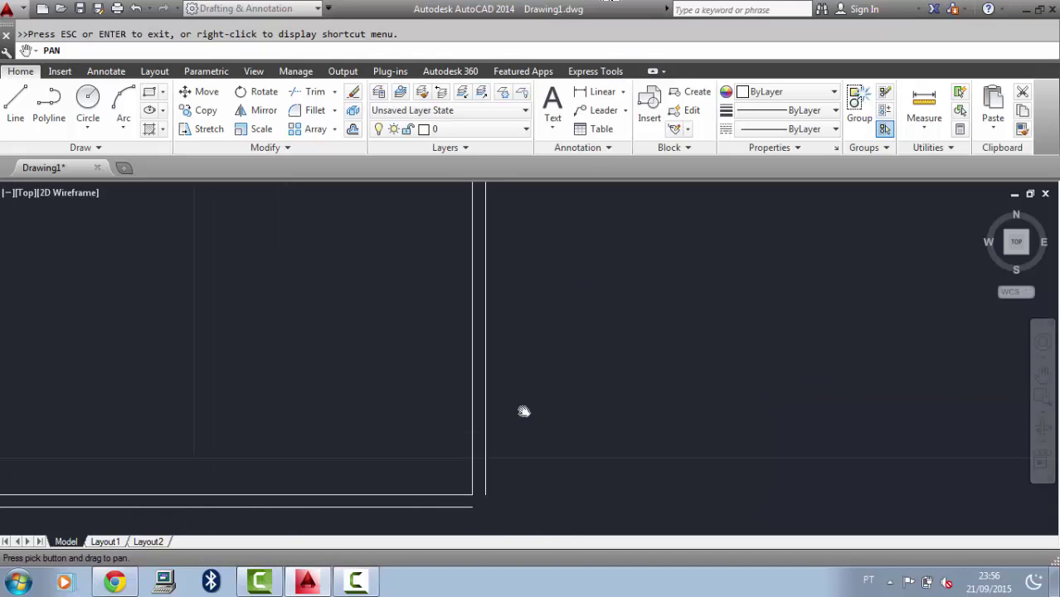
pyautogui.moveTo(574, 508); pyautogui.dragTo(650, 395)
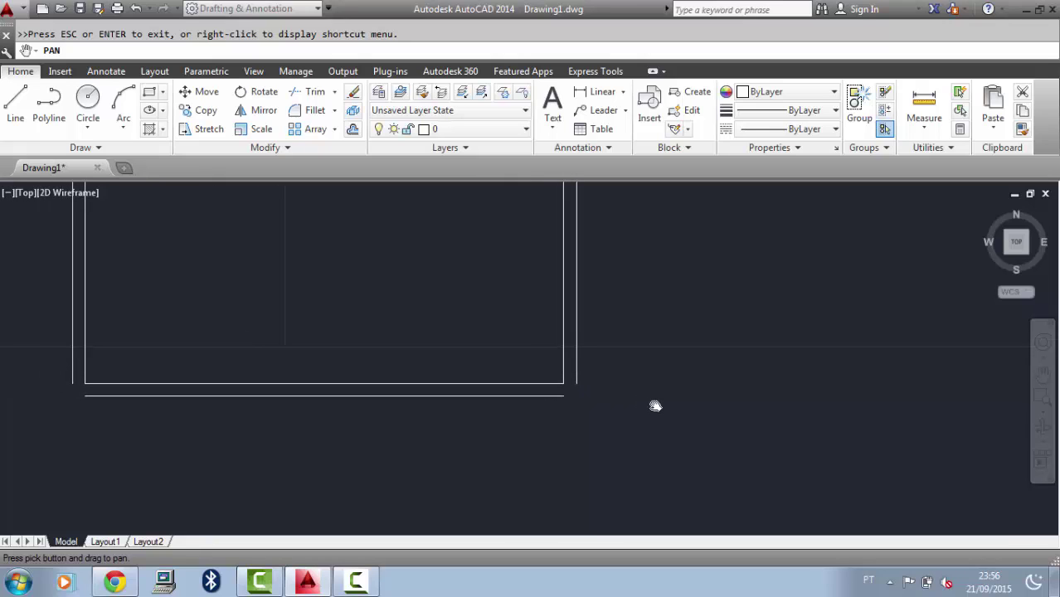
pyautogui.press('Escape')
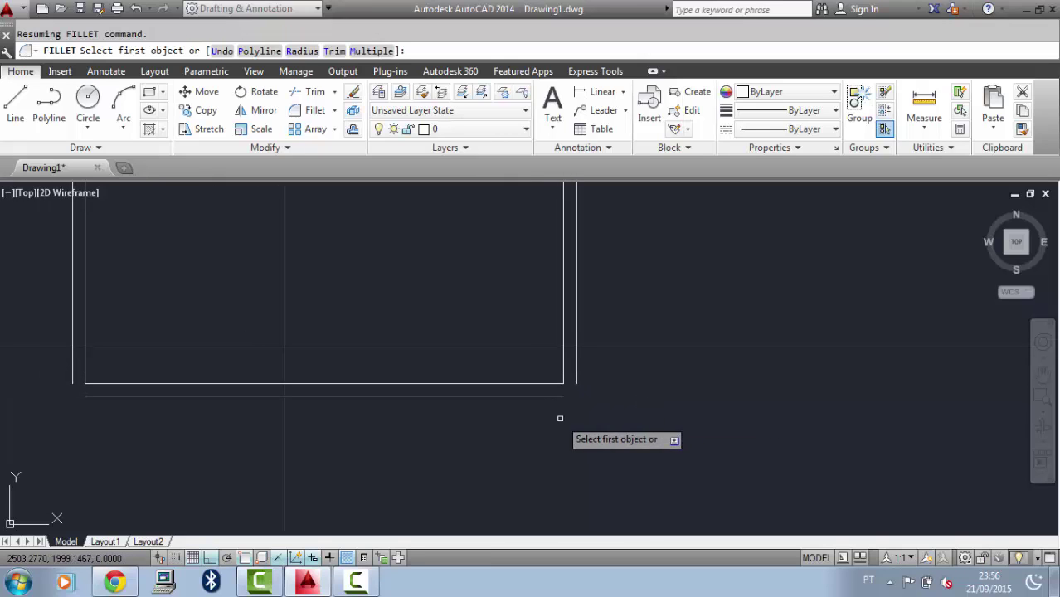
pyautogui.click(579, 380)
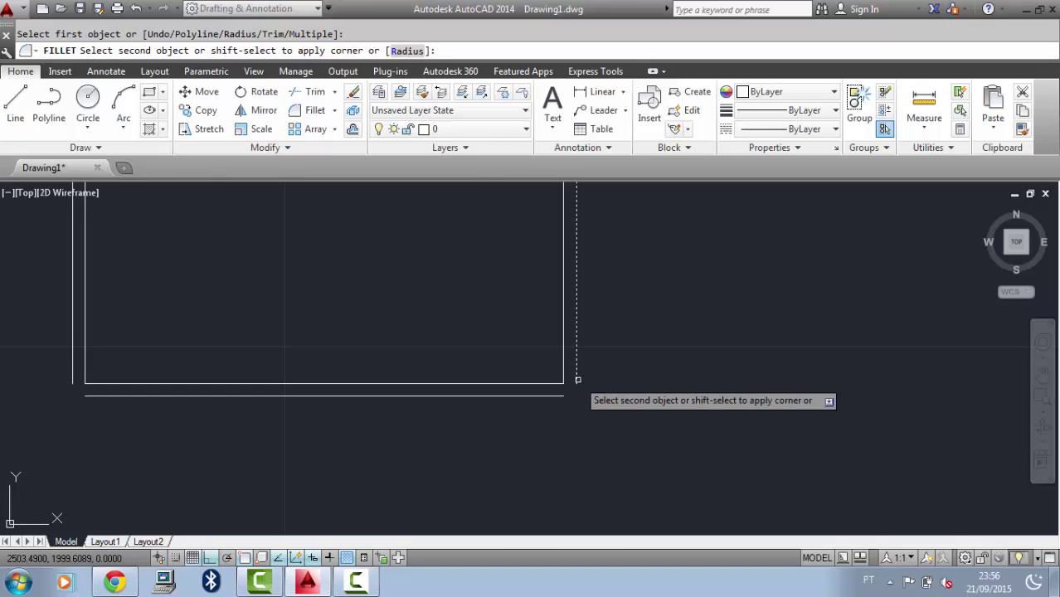
pyautogui.click(560, 396)
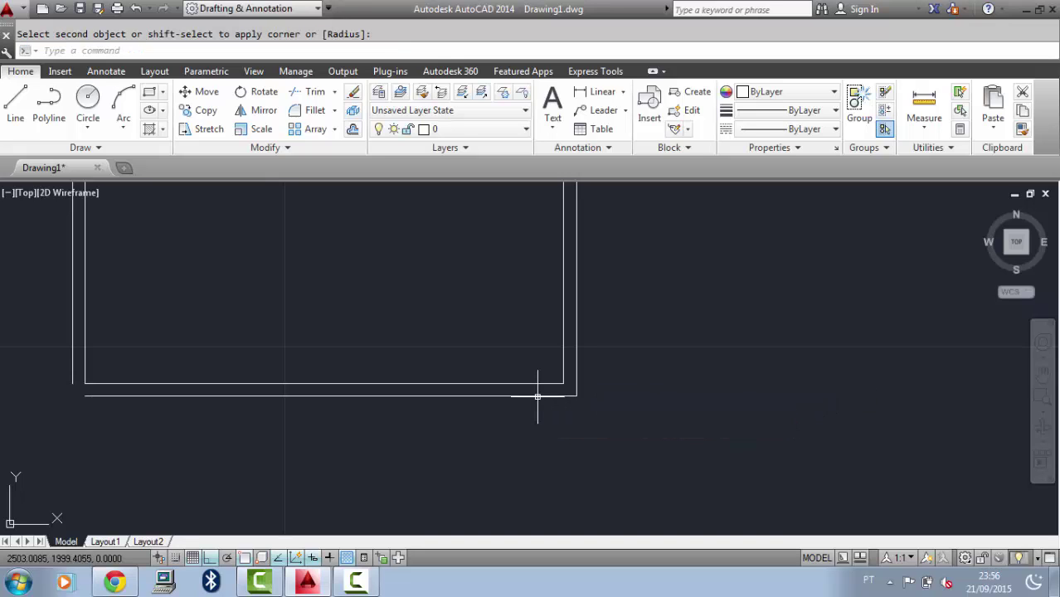
# Fillet the outer left line with the outer bottom line to close the lower-left corner sharply
pyautogui.press('Return')
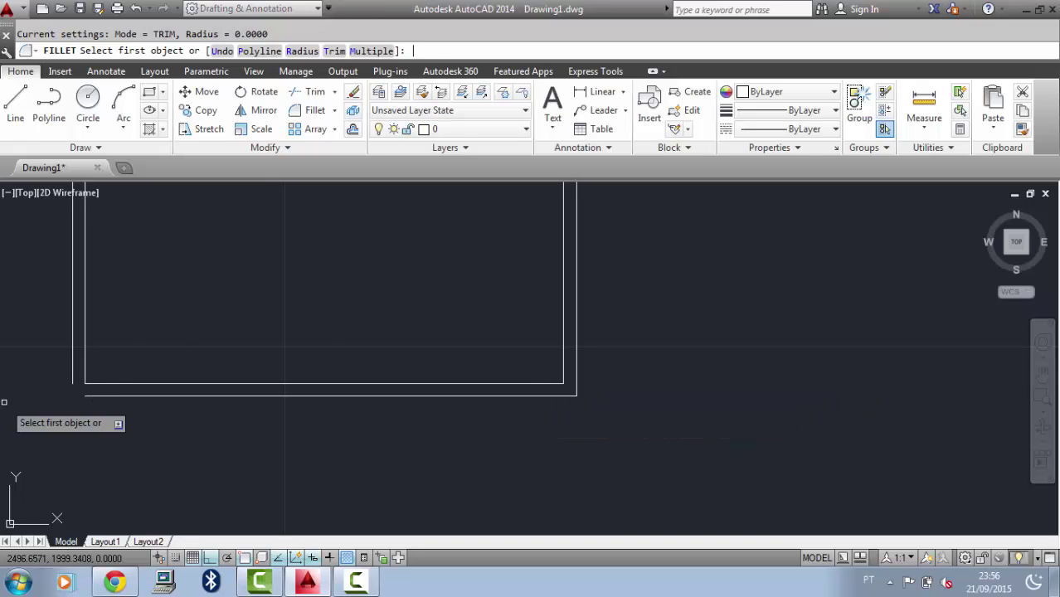
pyautogui.click(72, 363)
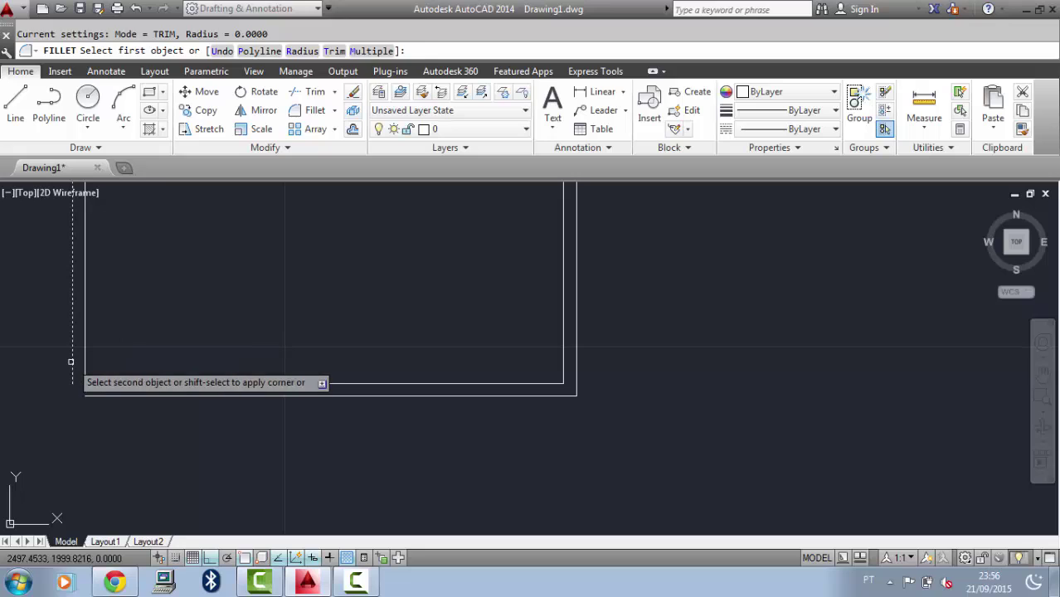
pyautogui.click(96, 396)
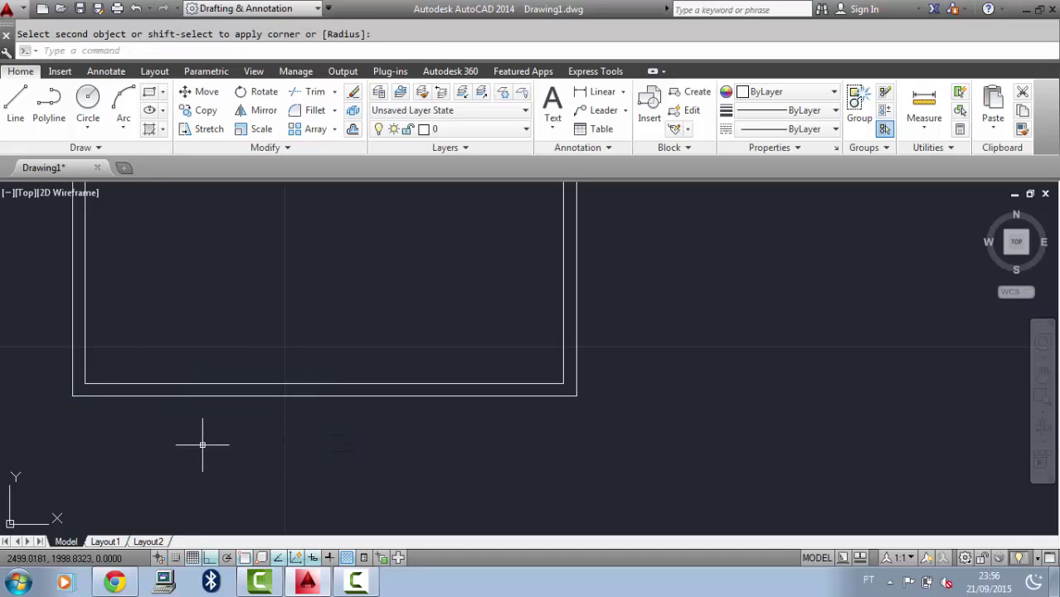
pyautogui.press('Escape')
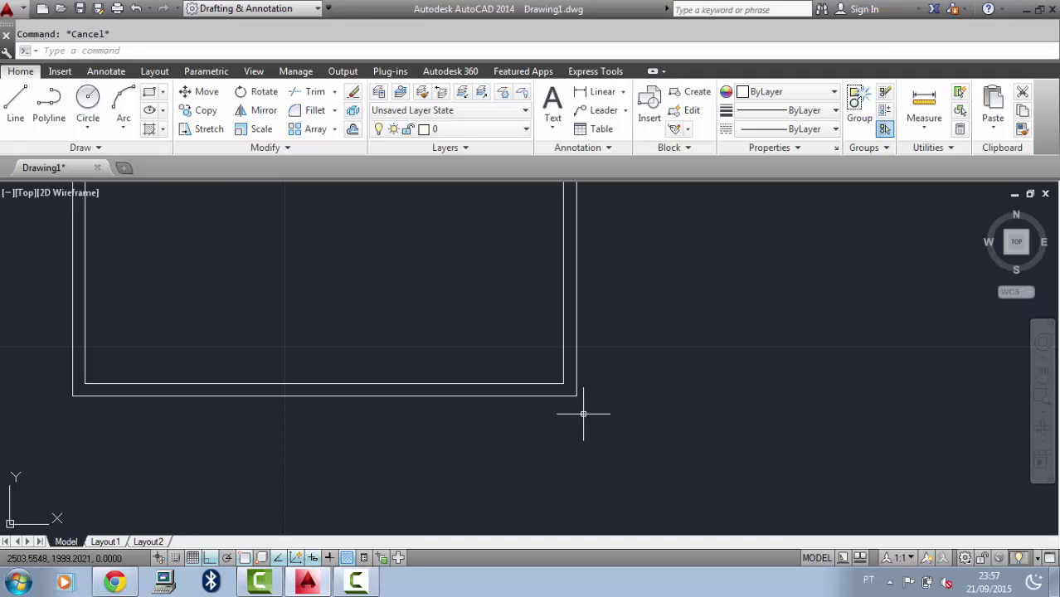
pyautogui.rightClick(644, 379)
pyautogui.click(603, 353)
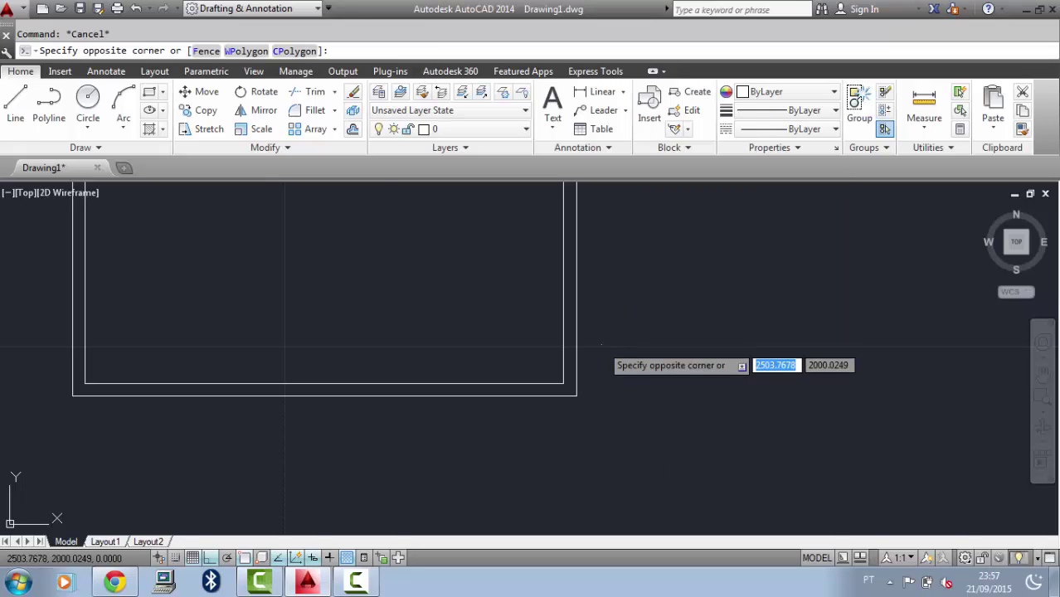
# Fillet the outer bottom line with the outer right line using a radius of 3
pyautogui.press('Escape')
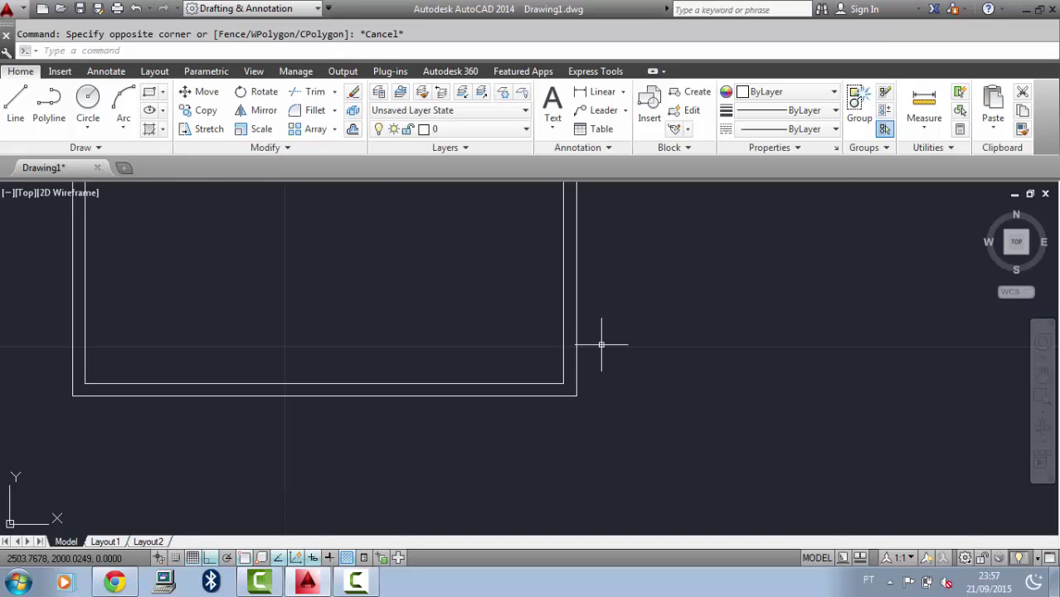
pyautogui.press('Return')
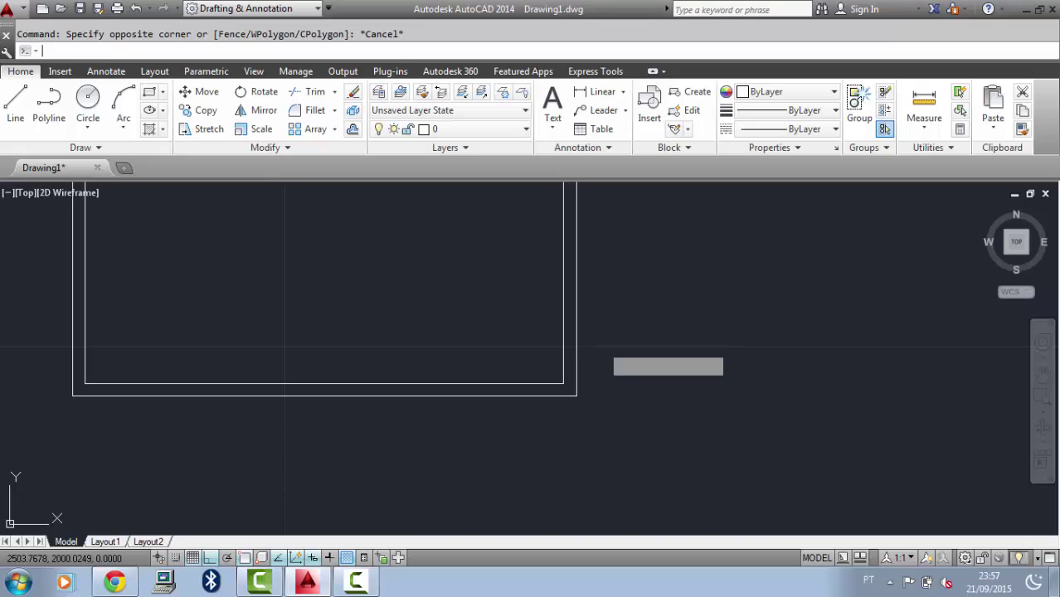
pyautogui.rightClick(639, 395)
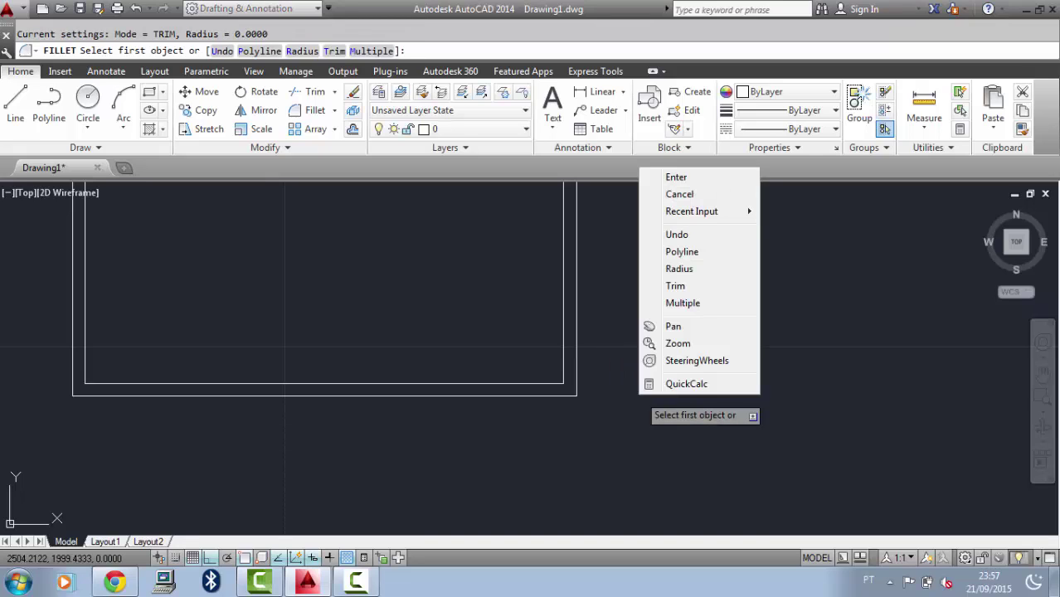
pyautogui.click(679, 268)
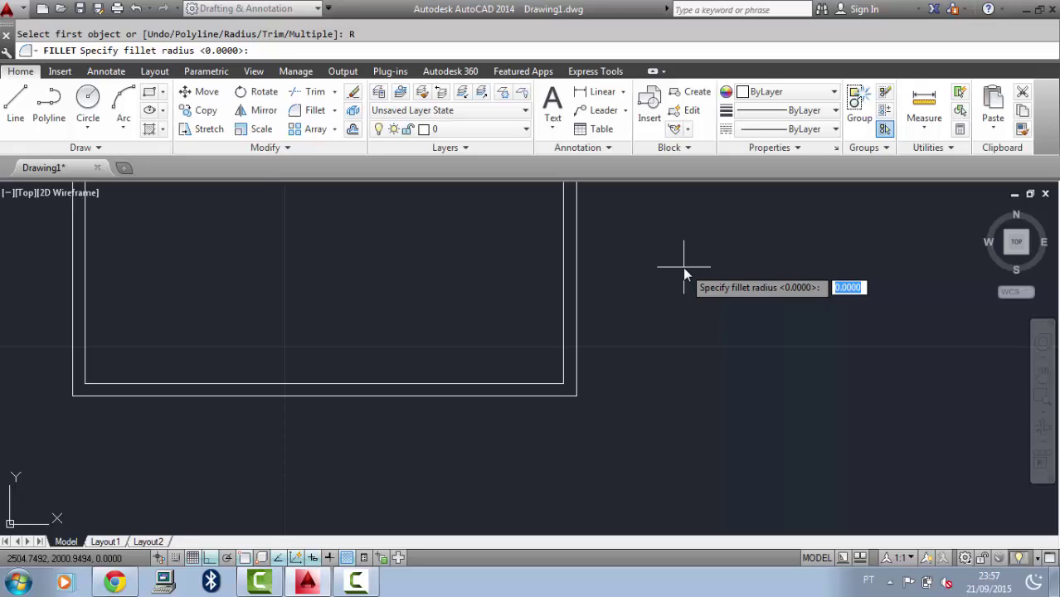
pyautogui.write('3')
pyautogui.press('Return')
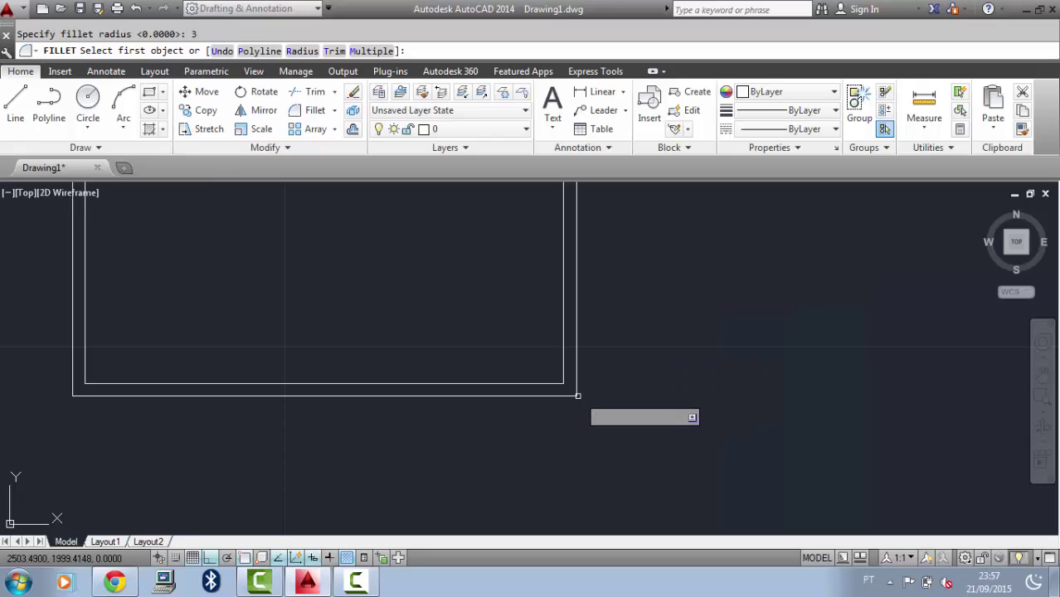
pyautogui.click(578, 395)
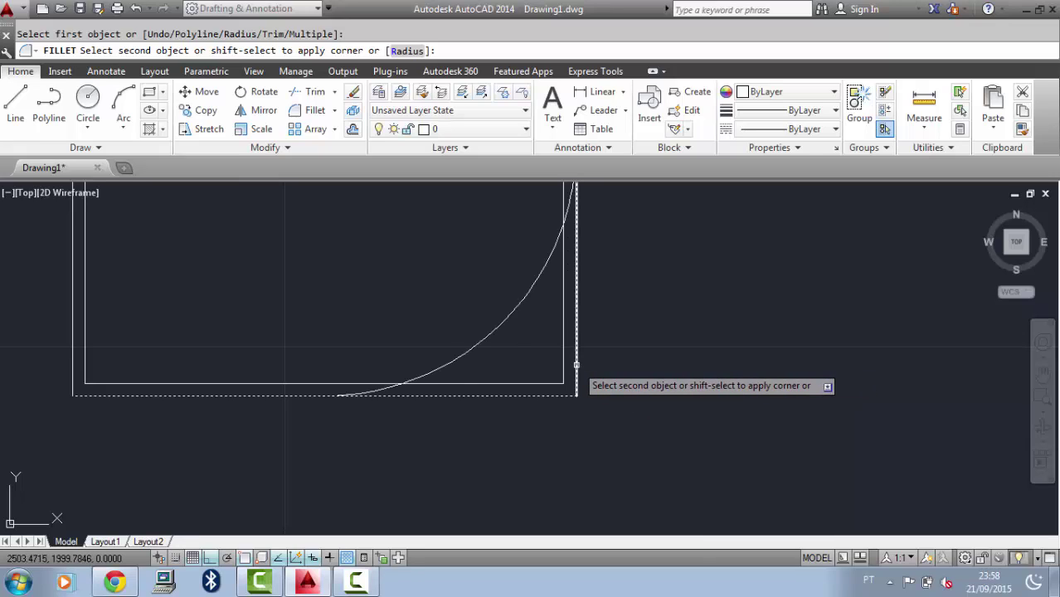
pyautogui.click(576, 364)
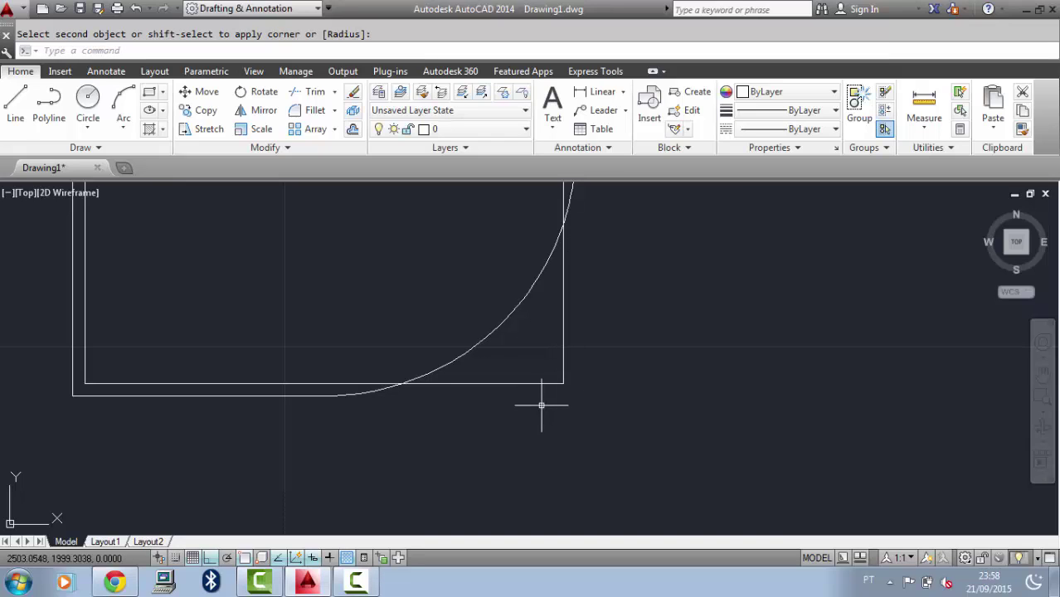
# Fillet the inner bottom line with the inner right line using the same radius of 3
pyautogui.press('Return')
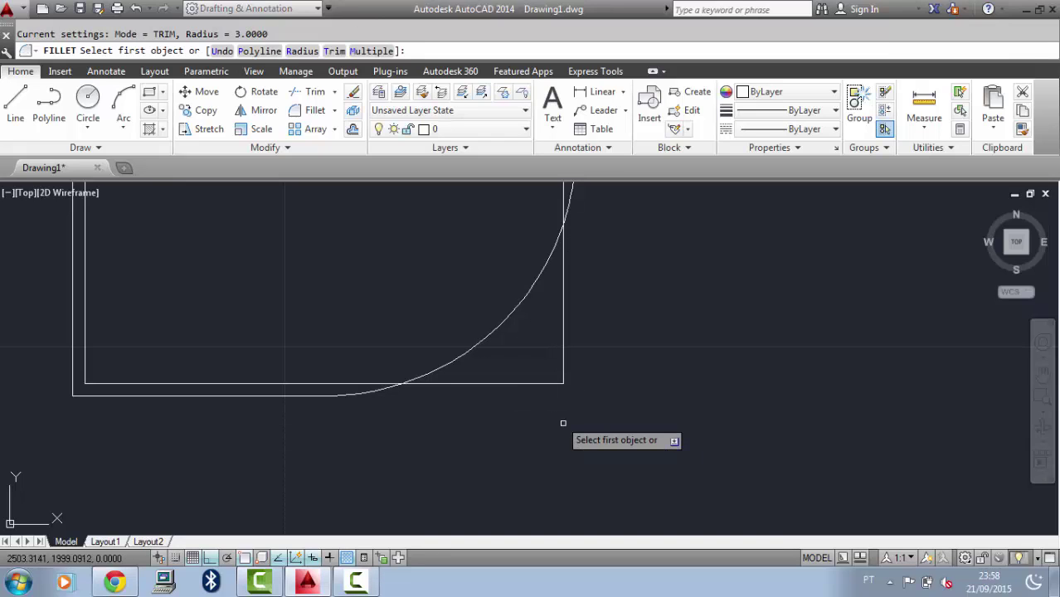
pyautogui.click(512, 384)
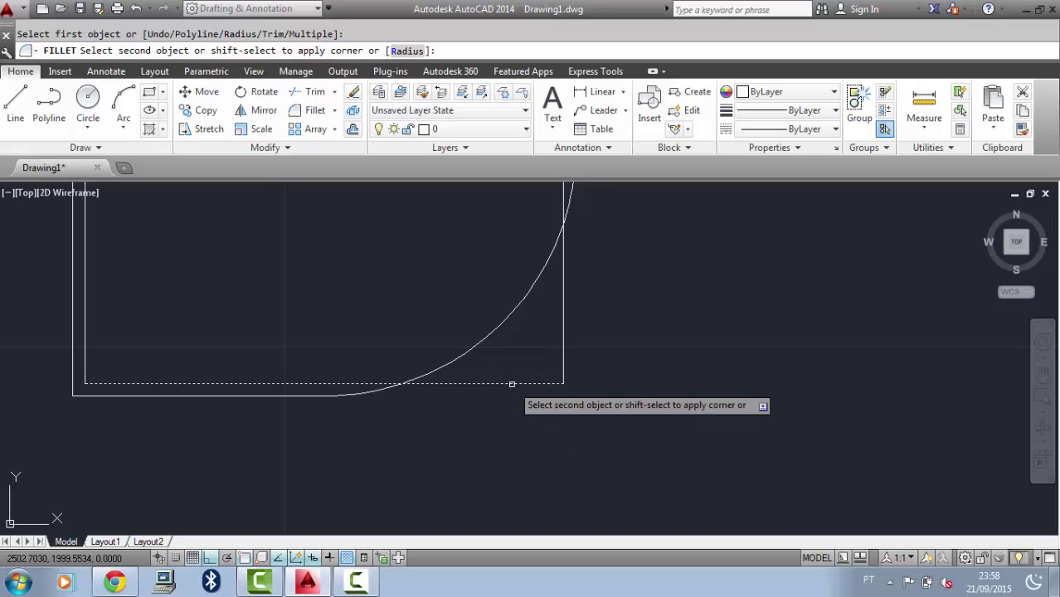
pyautogui.click(562, 344)
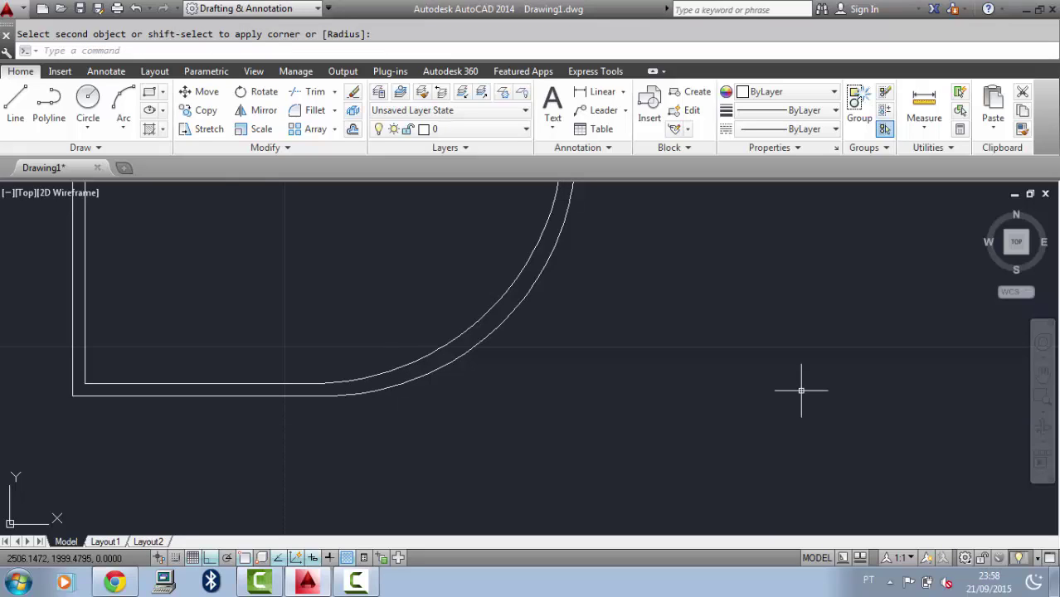
# Undo both radius-3 fillets at the lower-right corner
pyautogui.hotkey('ctrl', 'z')
pyautogui.hotkey('ctrl', 'z')
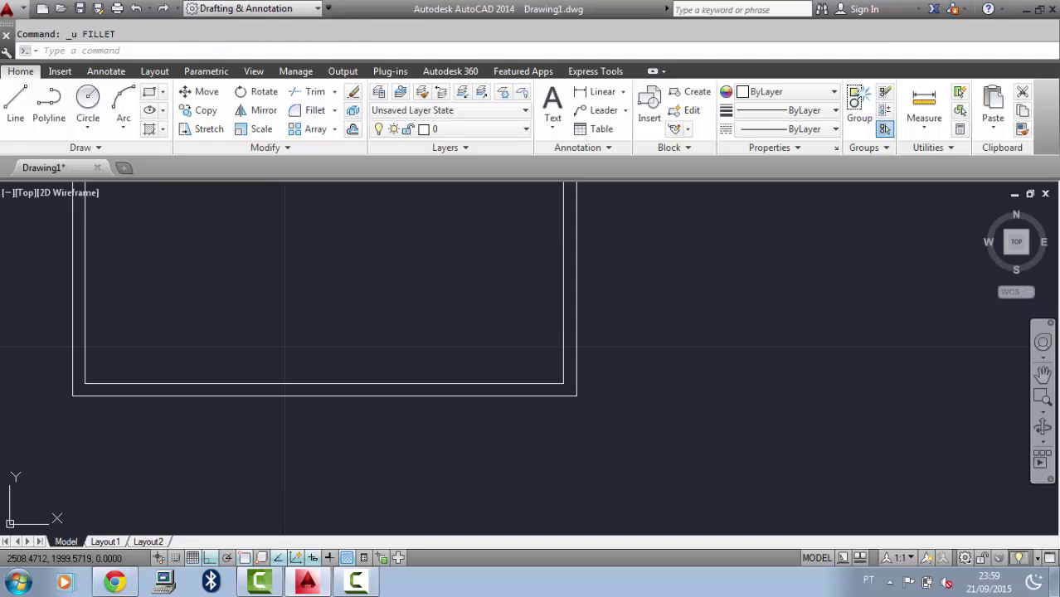
pyautogui.click(1043, 410)
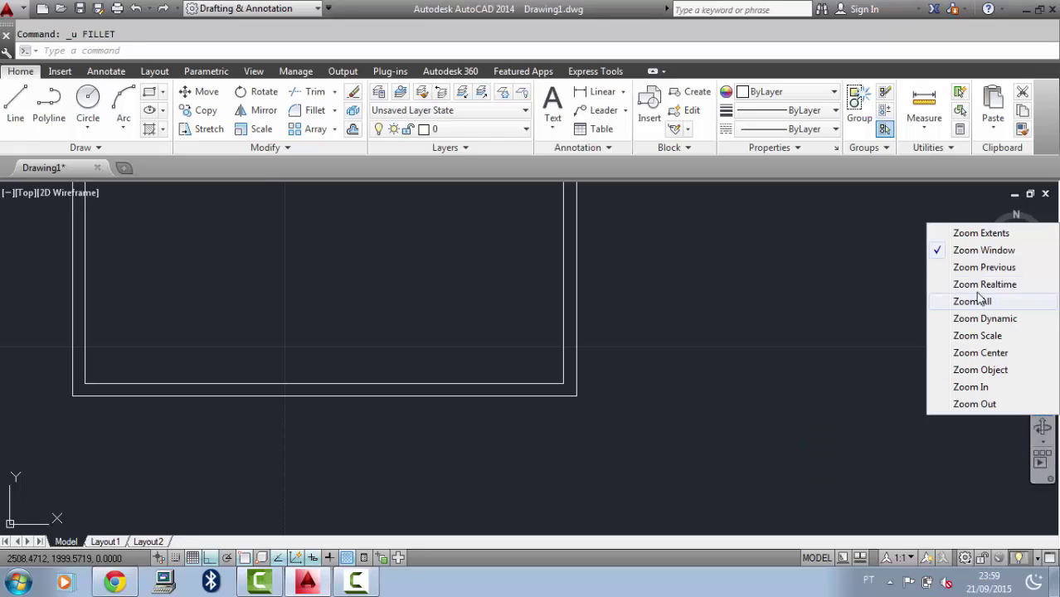
pyautogui.click(968, 236)
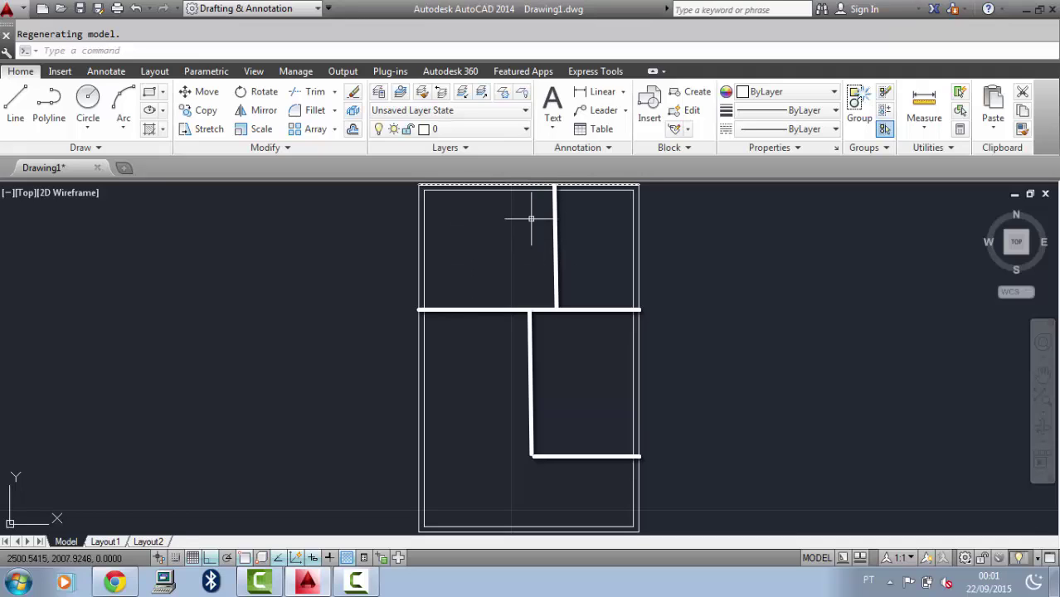
pyautogui.hotkey('ctrl', 'z')
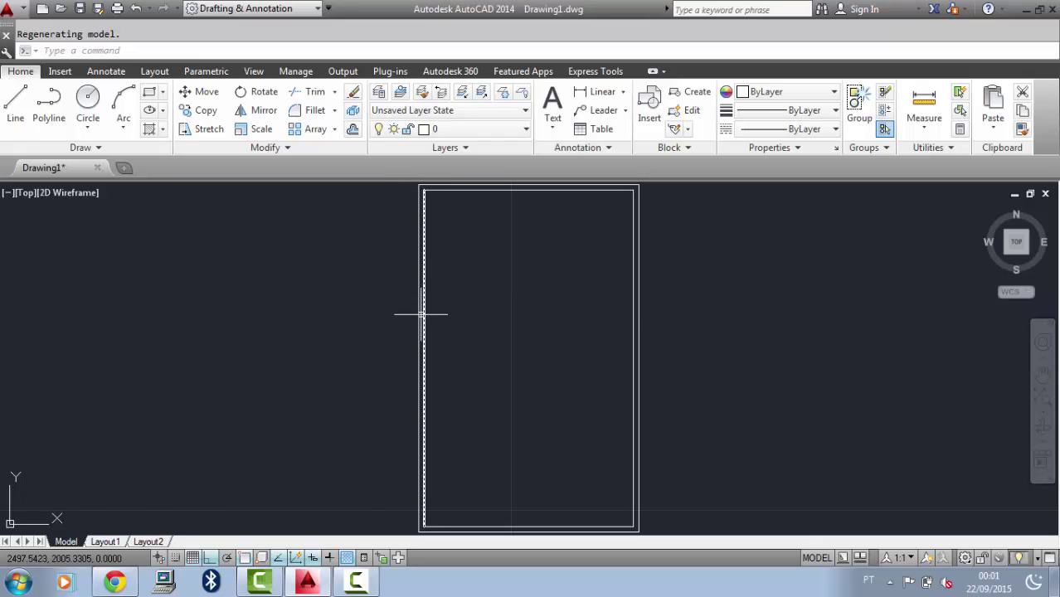
# Offset the inner top wall line 3.15 downward to place a horizontal partition line
pyautogui.moveTo(423, 310)
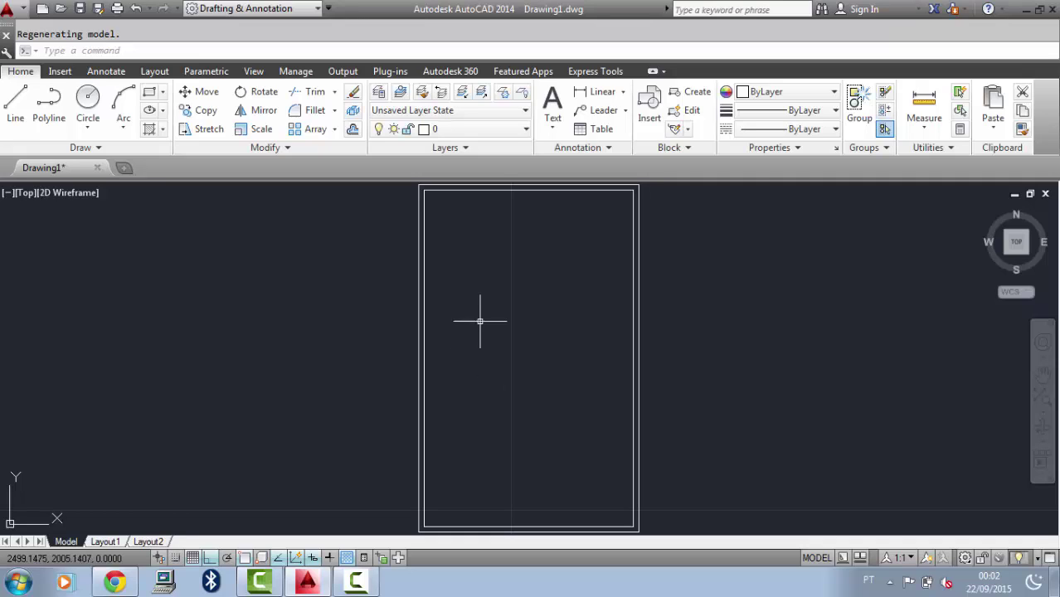
pyautogui.click(353, 130)
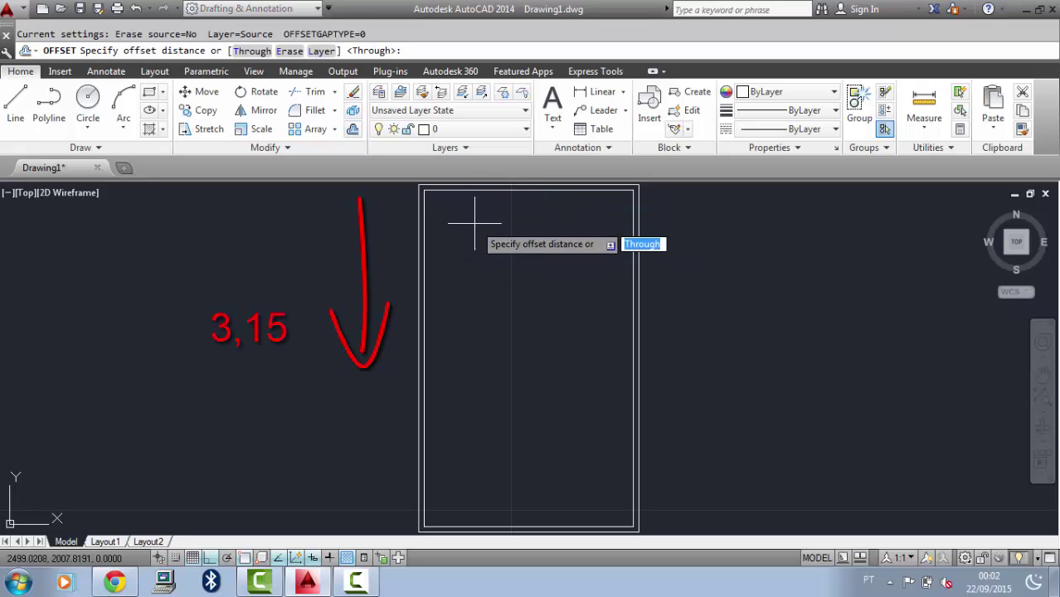
pyautogui.press('Return')
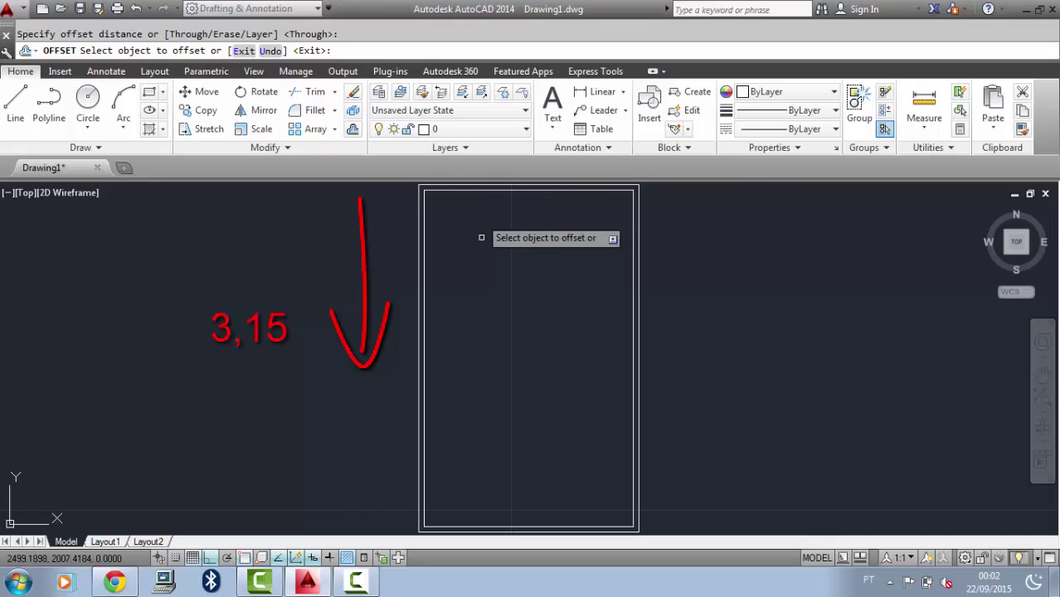
pyautogui.click(453, 190)
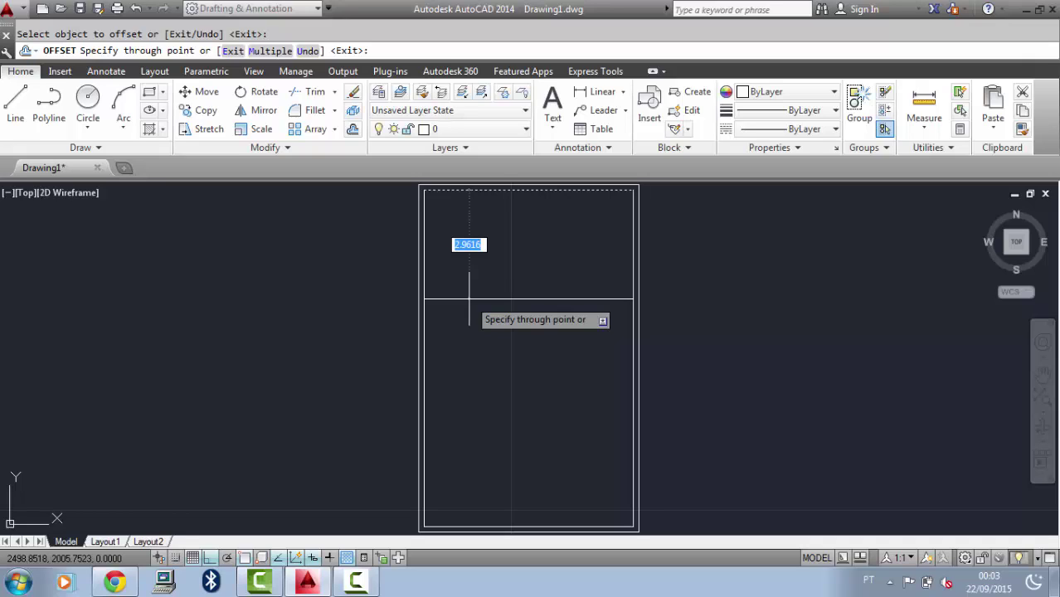
pyautogui.write('3.15')
pyautogui.press('Return')
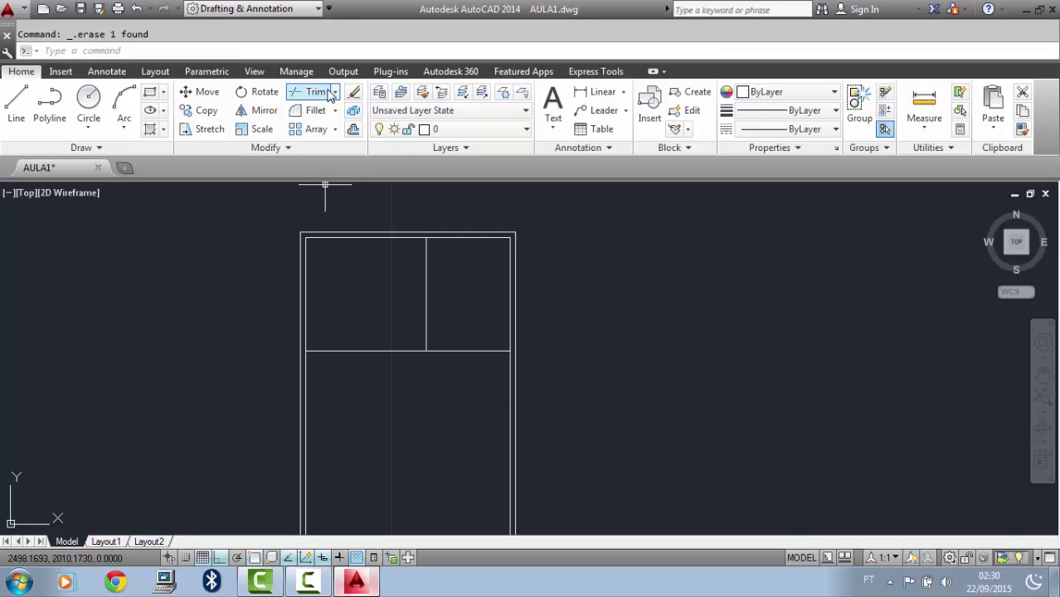
# Offset the horizontal partition line 0.15 downward to give that wall its thickness
pyautogui.click(330, 93)
pyautogui.click(353, 110)
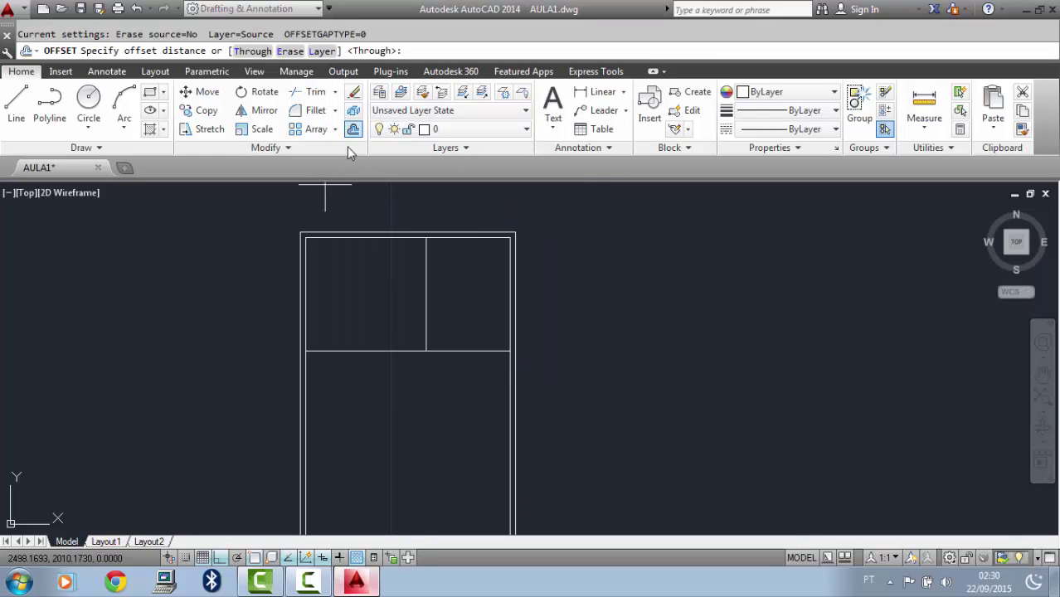
pyautogui.press('Return')
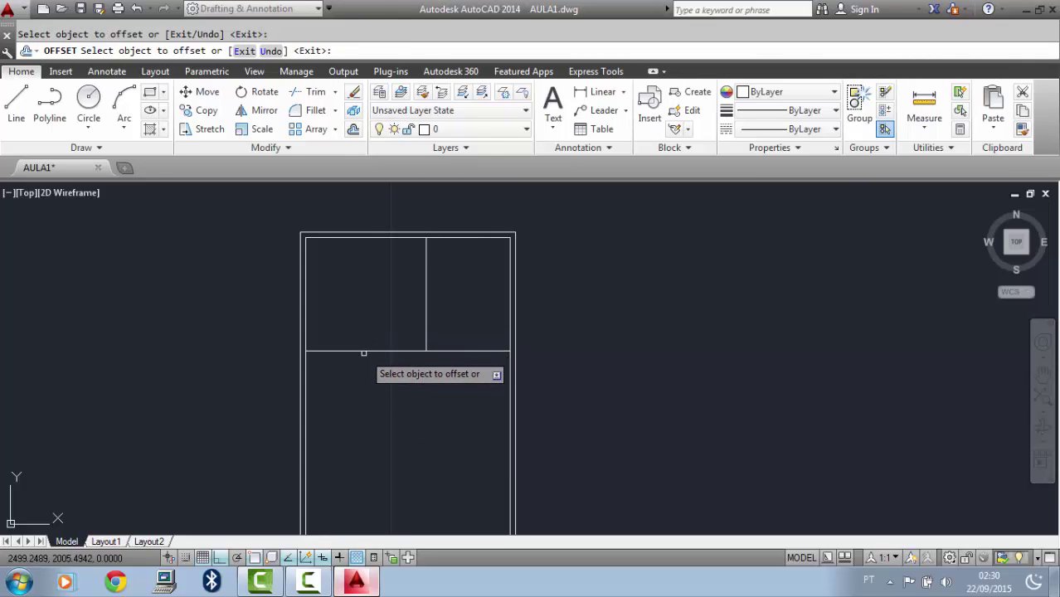
pyautogui.click(364, 351)
pyautogui.write('.1')
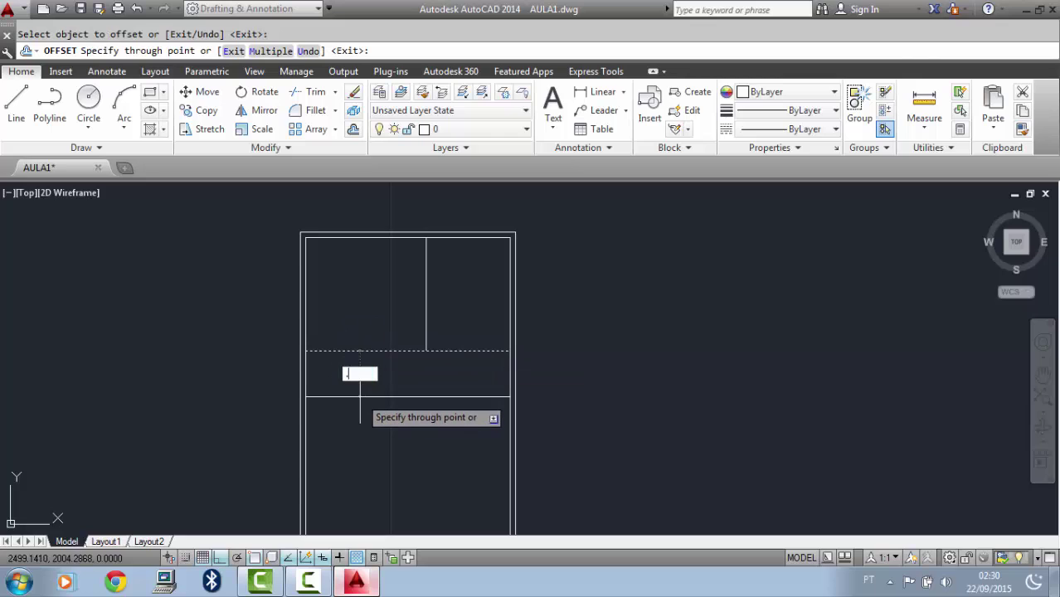
pyautogui.write('5')
pyautogui.press('Return')
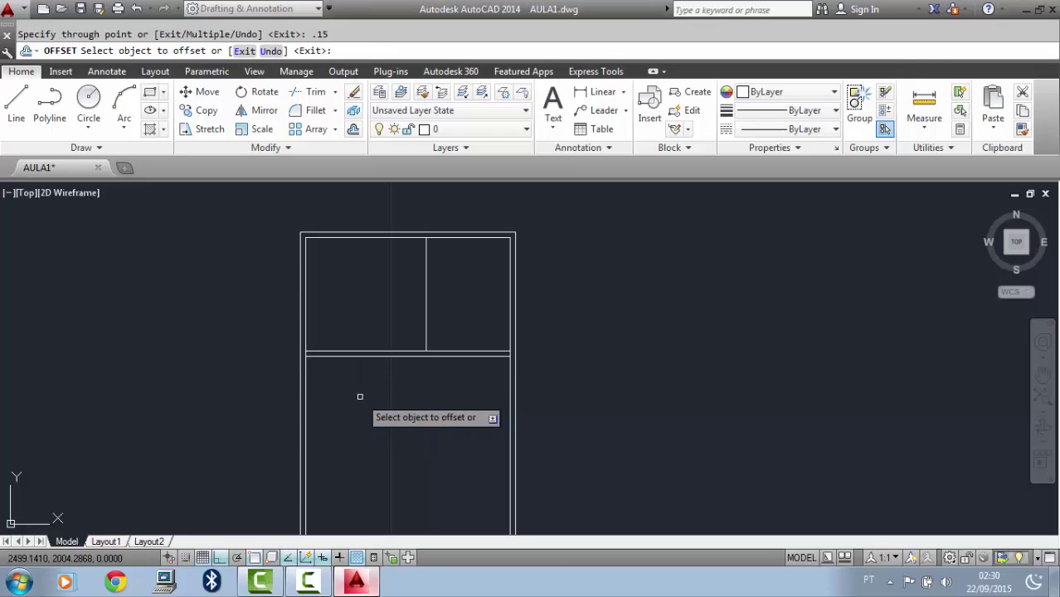
# Offset the upper vertical partition line 0.15 to the right to give that wall its thickness
pyautogui.click(425, 324)
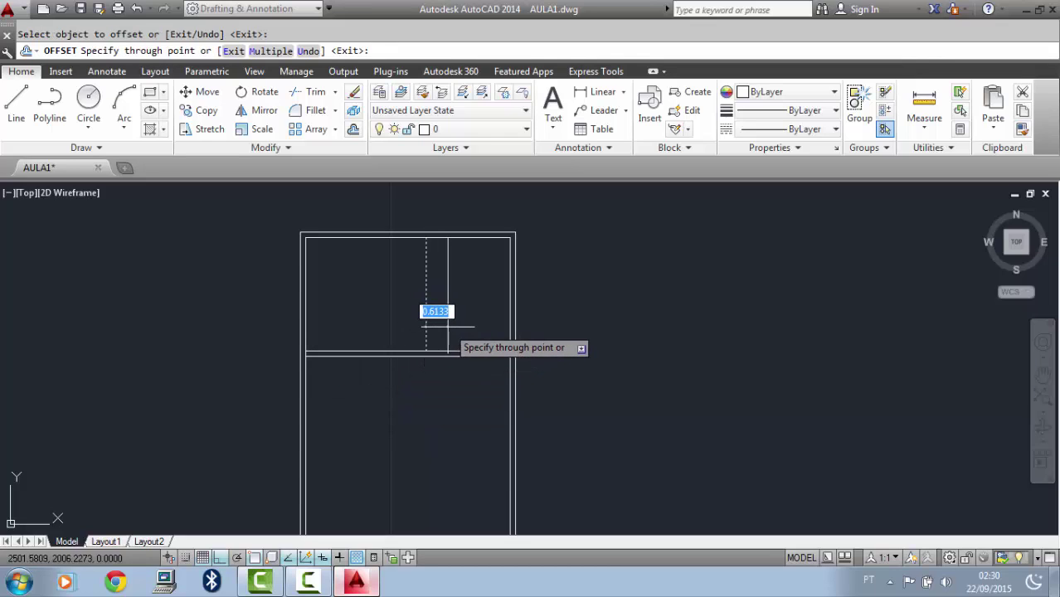
pyautogui.write('.1')
pyautogui.press('Return')
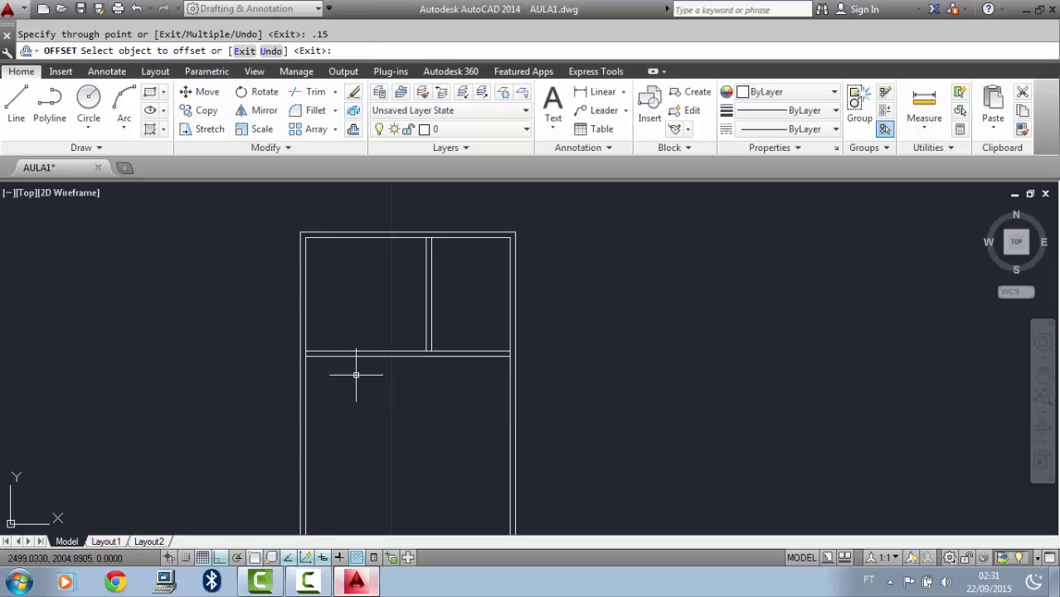
pyautogui.press('Escape')
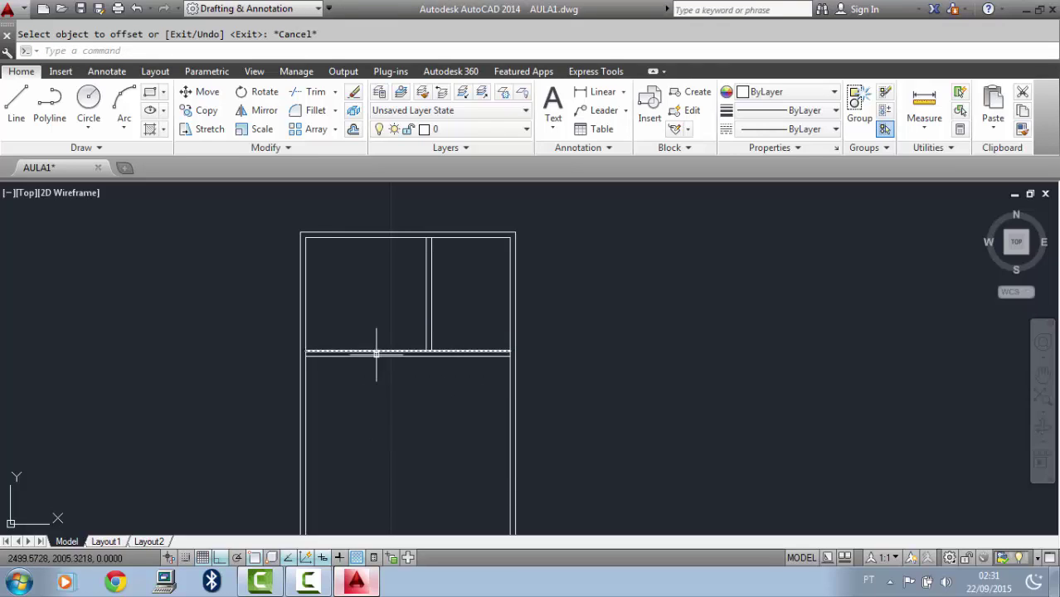
# Offset the inner left wall line 2.7 to the right to place another vertical partition line
pyautogui.click(354, 128)
pyautogui.press('Return')
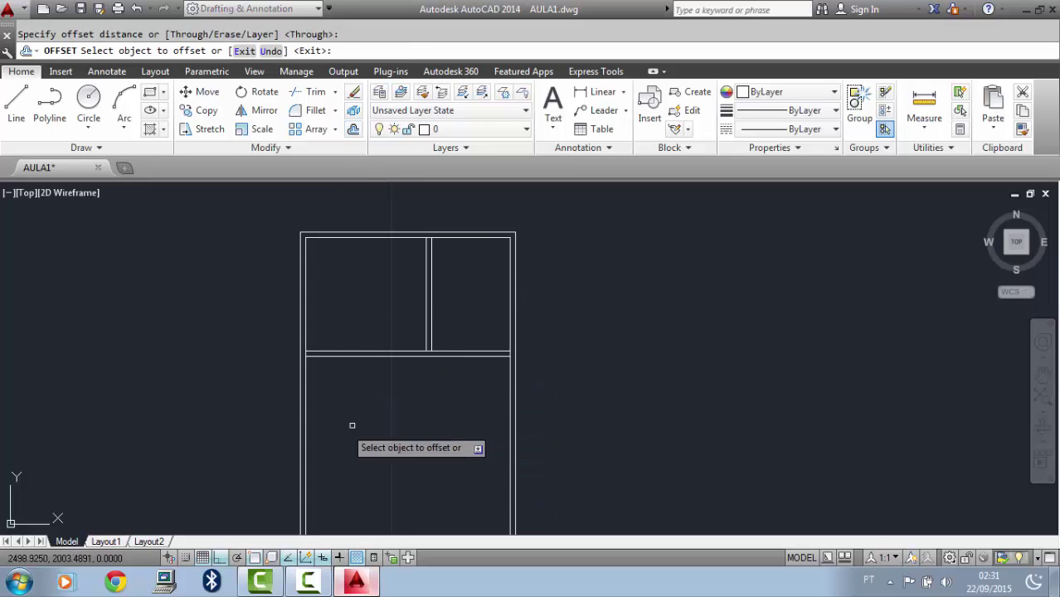
pyautogui.click(308, 429)
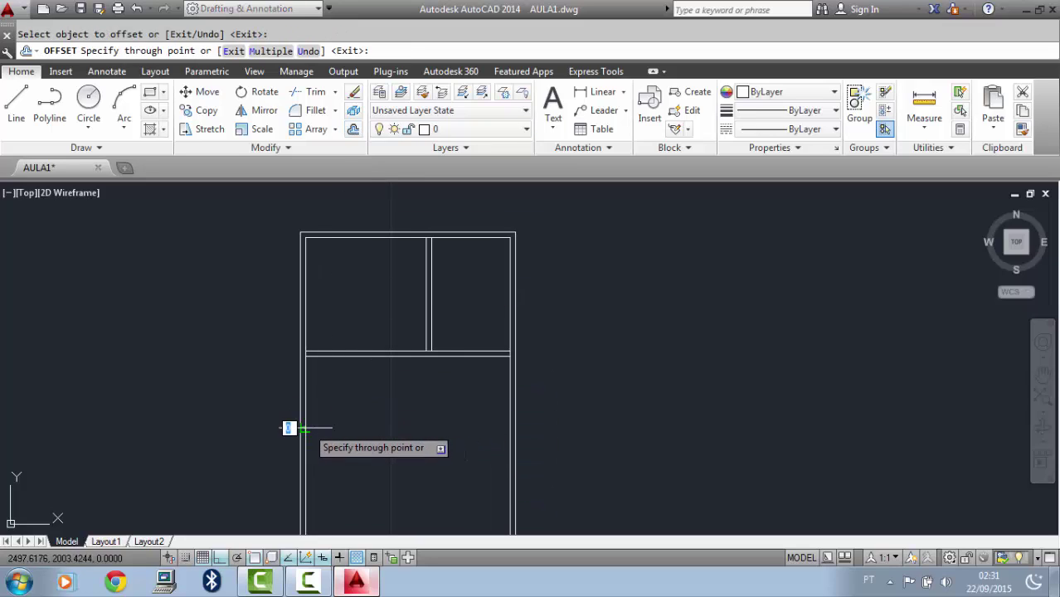
pyautogui.write('2')
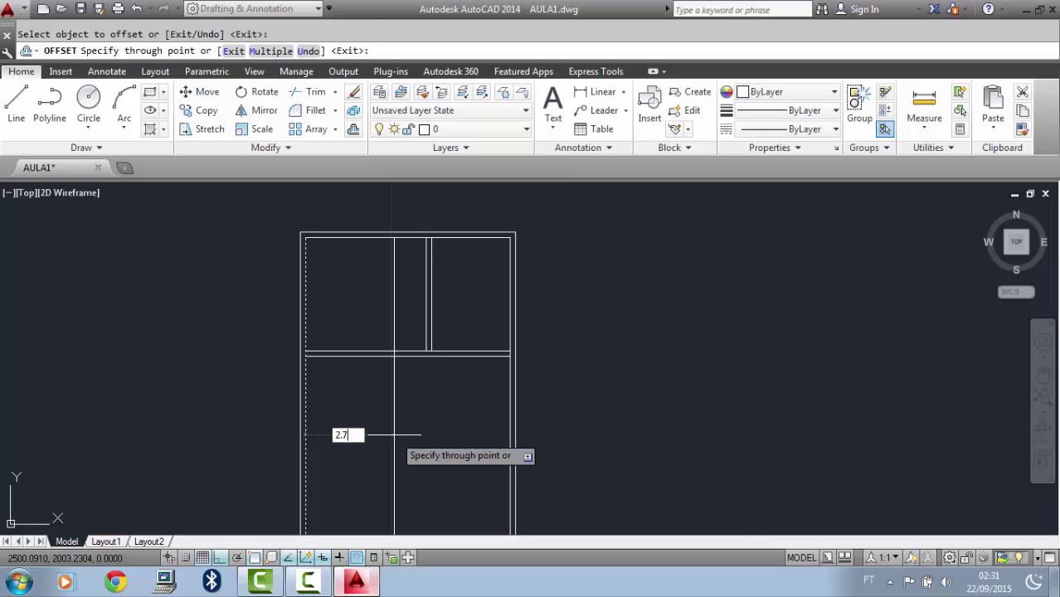
pyautogui.write('.7')
pyautogui.press('Return')
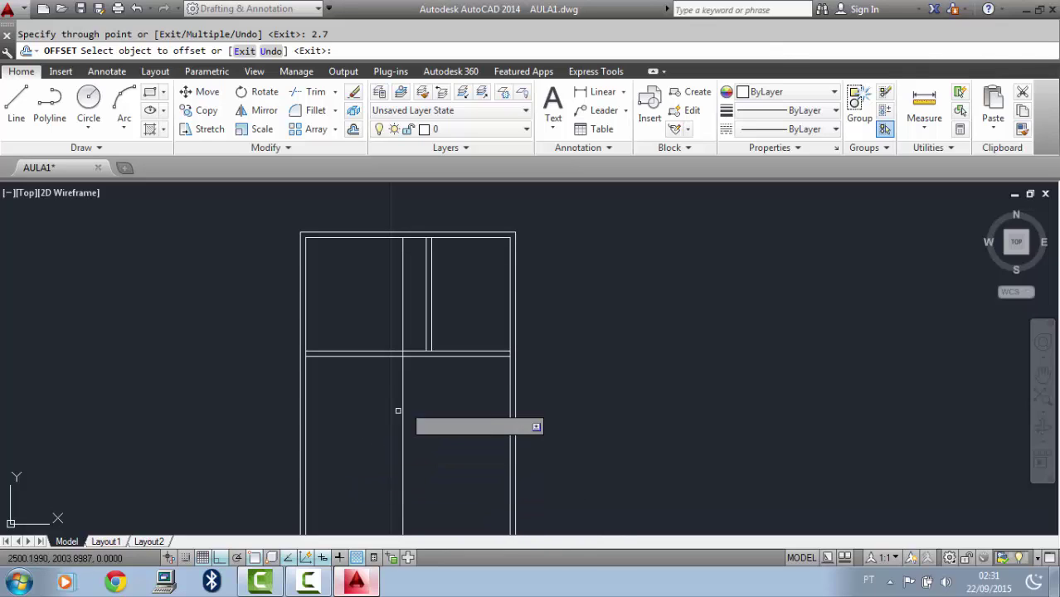
# Offset the lower line of the horizontal partition 3.50 downward and end the Offset command
pyautogui.click(426, 357)
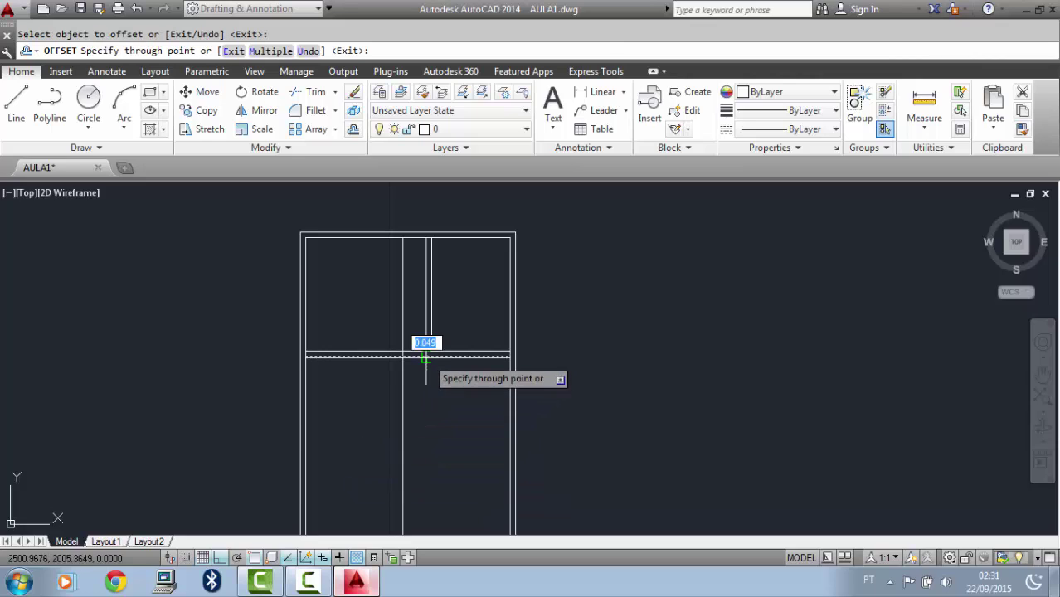
pyautogui.write('3')
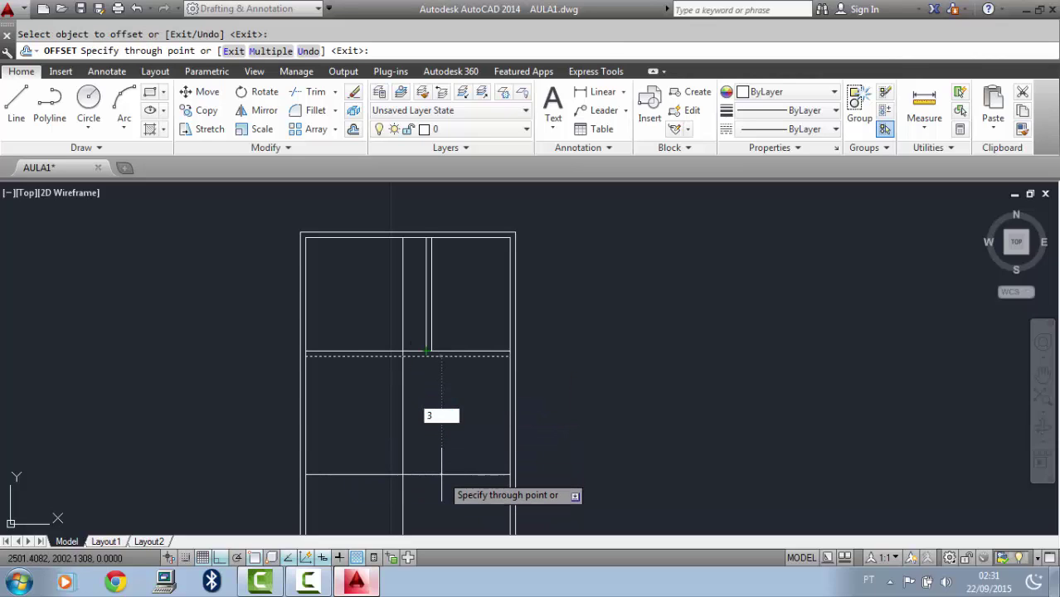
pyautogui.press('BackSpace')
pyautogui.press('Return')
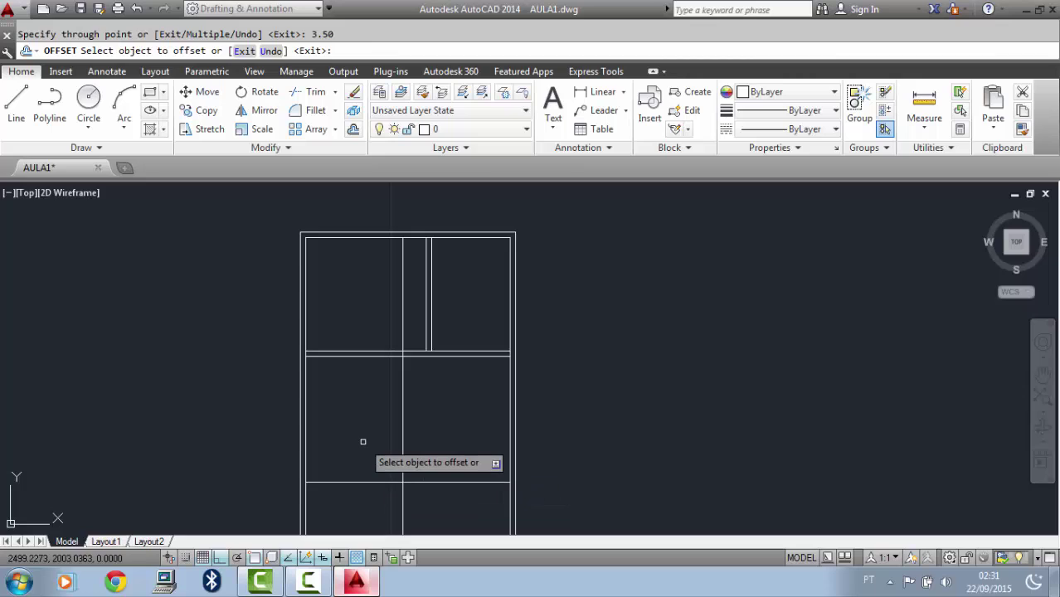
pyautogui.press('Escape')
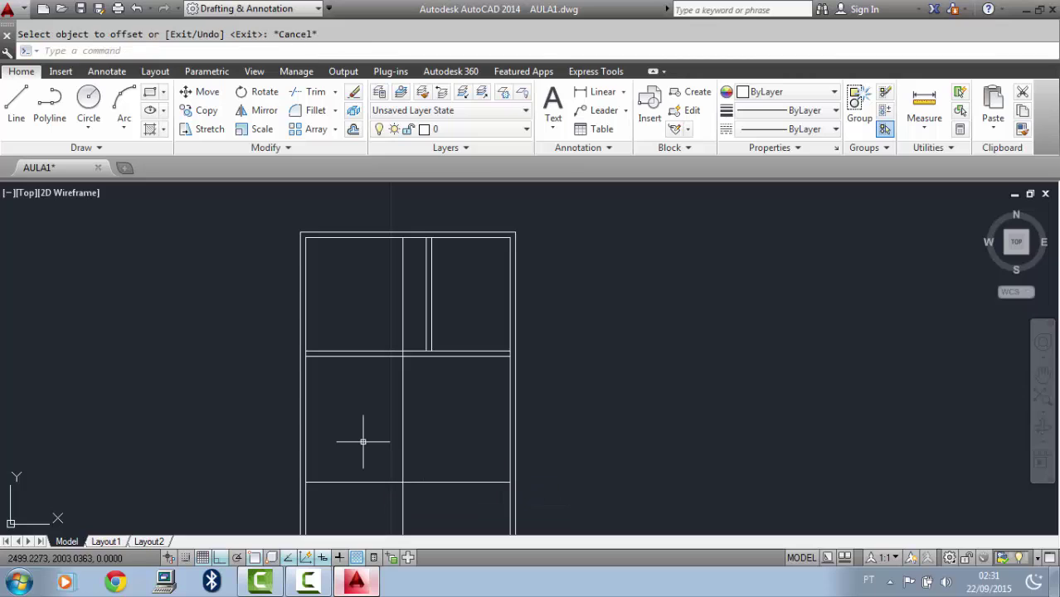
# Trim the new vertical and lower horizontal partition lines so they form only the corner of the middle-right room
pyautogui.click(317, 98)
pyautogui.press('Return')
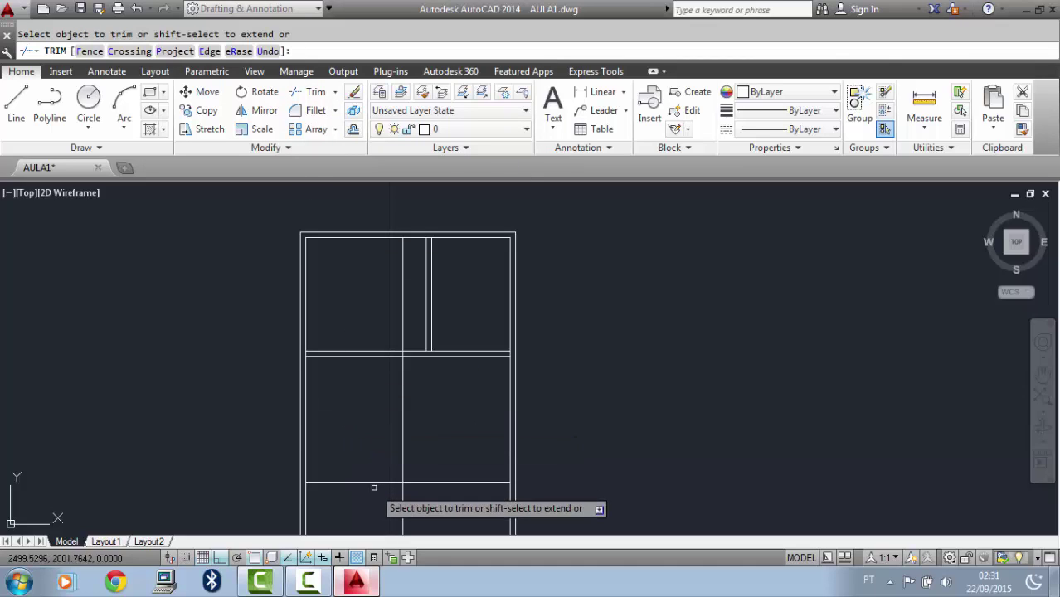
pyautogui.click(374, 481)
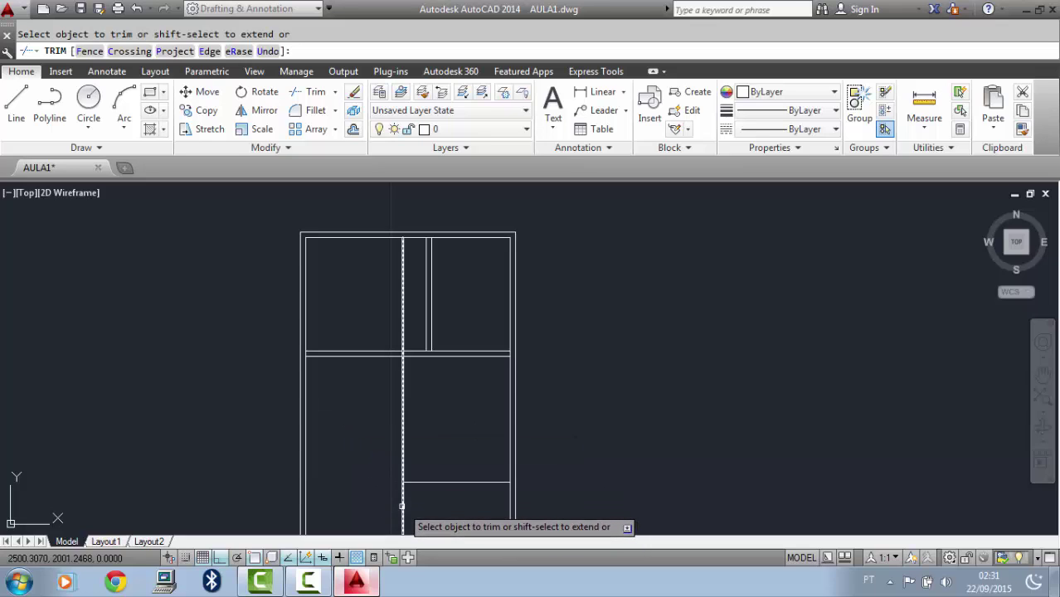
pyautogui.click(402, 506)
pyautogui.click(401, 301)
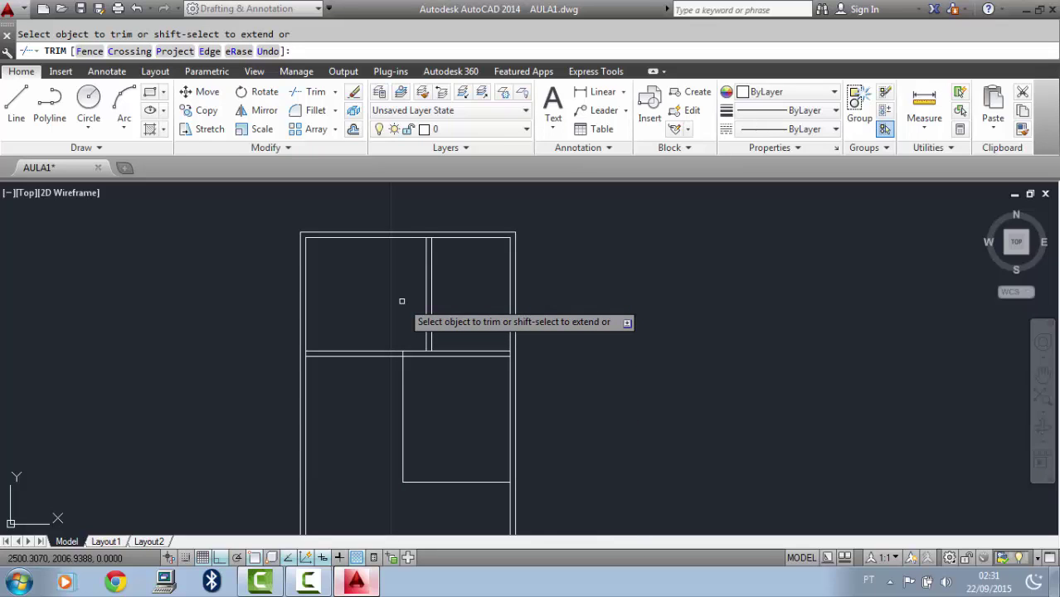
pyautogui.press('Escape')
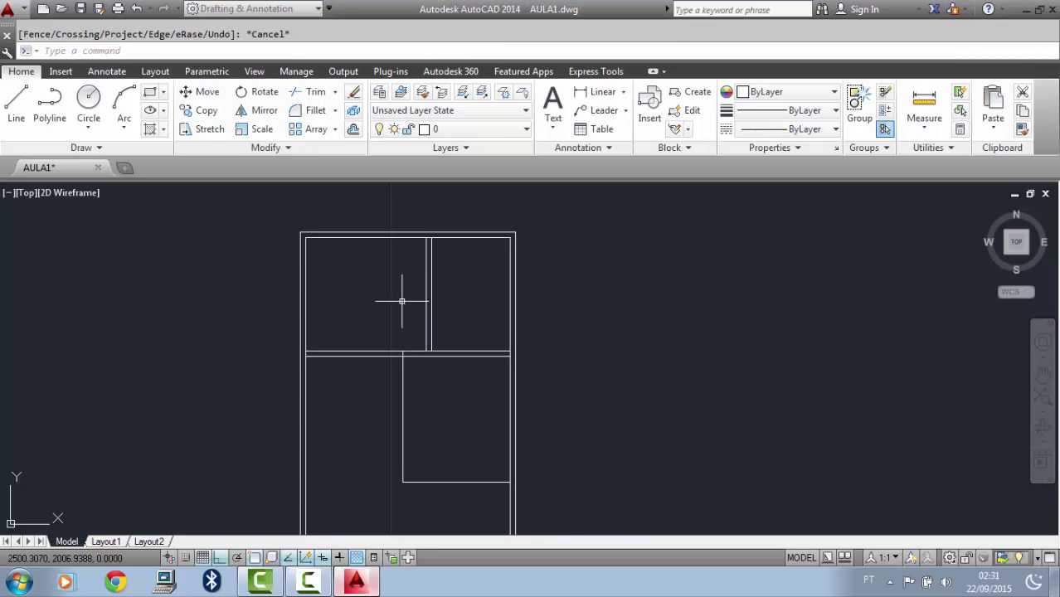
# Offset the middle room's vertical partition line 0.15 to the left and its lower horizontal line 0.15 downward
pyautogui.click(354, 131)
pyautogui.press('Return')
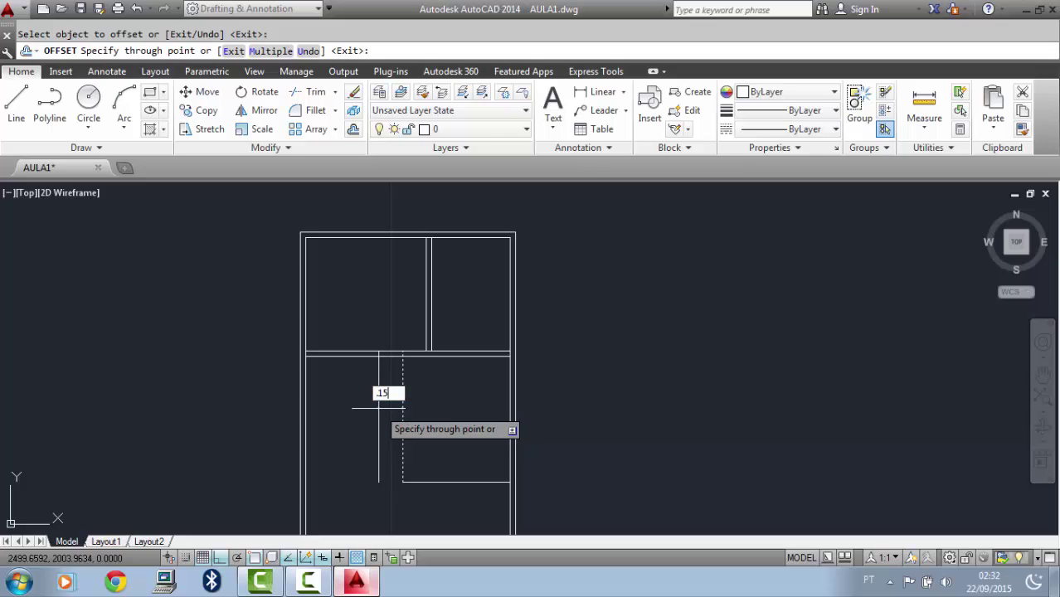
pyautogui.press('Return')
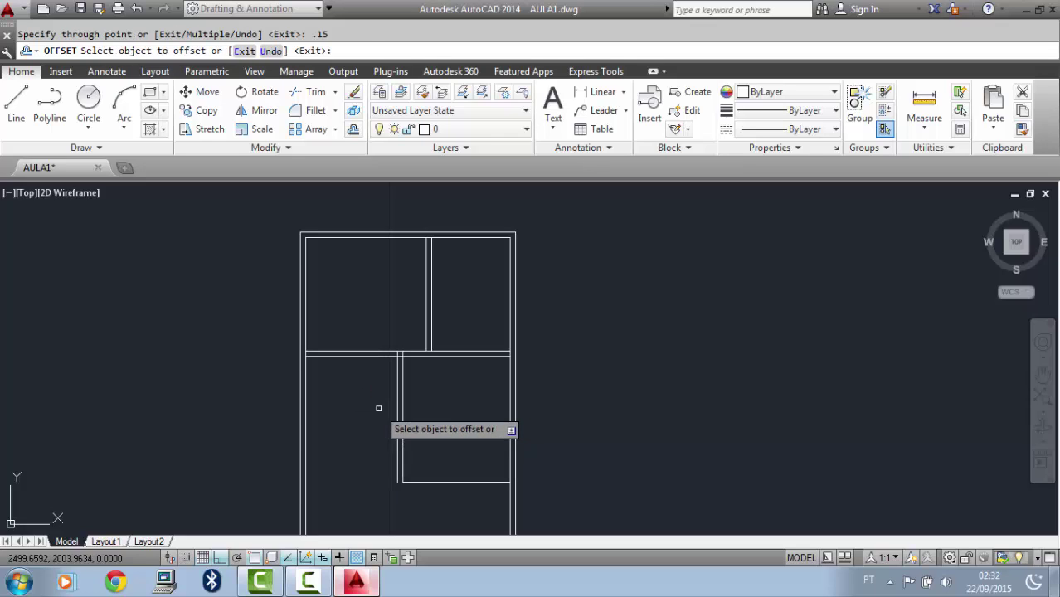
pyautogui.click(424, 482)
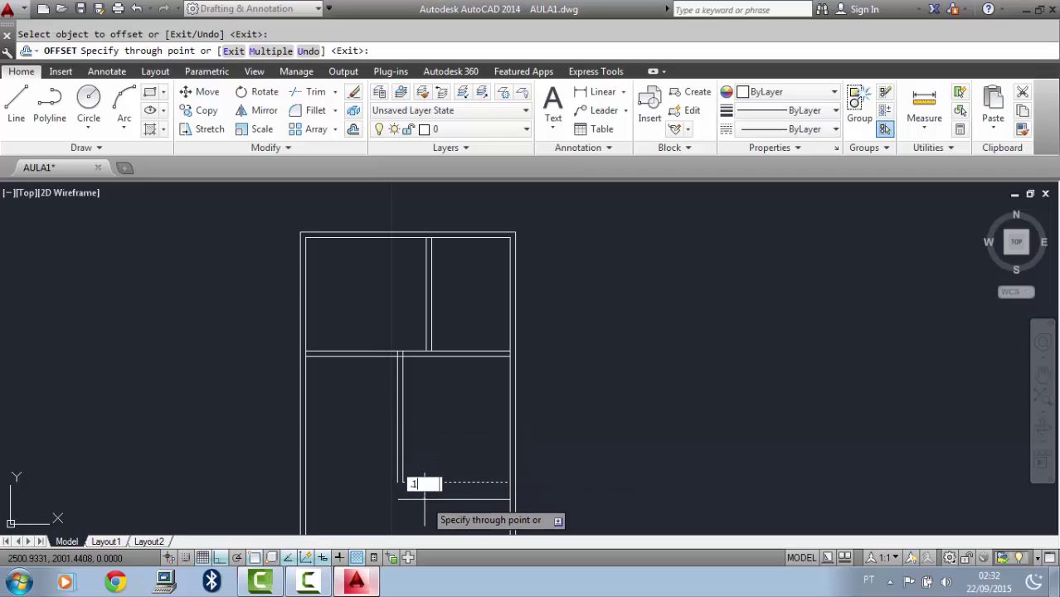
pyautogui.write('.15')
pyautogui.press('Return')
pyautogui.press('Escape')
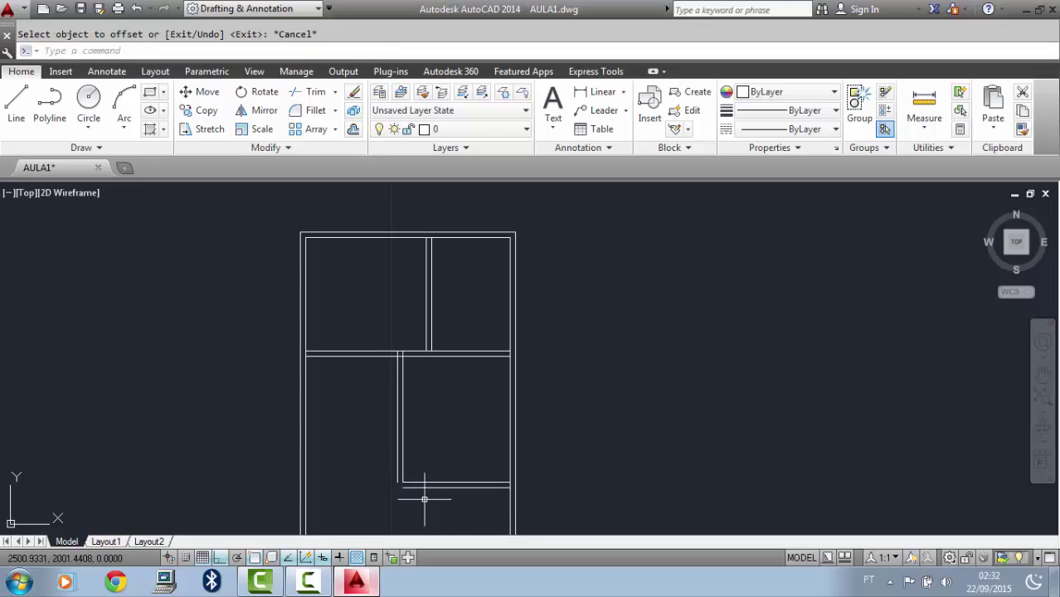
# Extend the outer vertical and lower horizontal lines of the middle room's partitions past their open corner so they meet
pyautogui.click(336, 92)
pyautogui.click(324, 147)
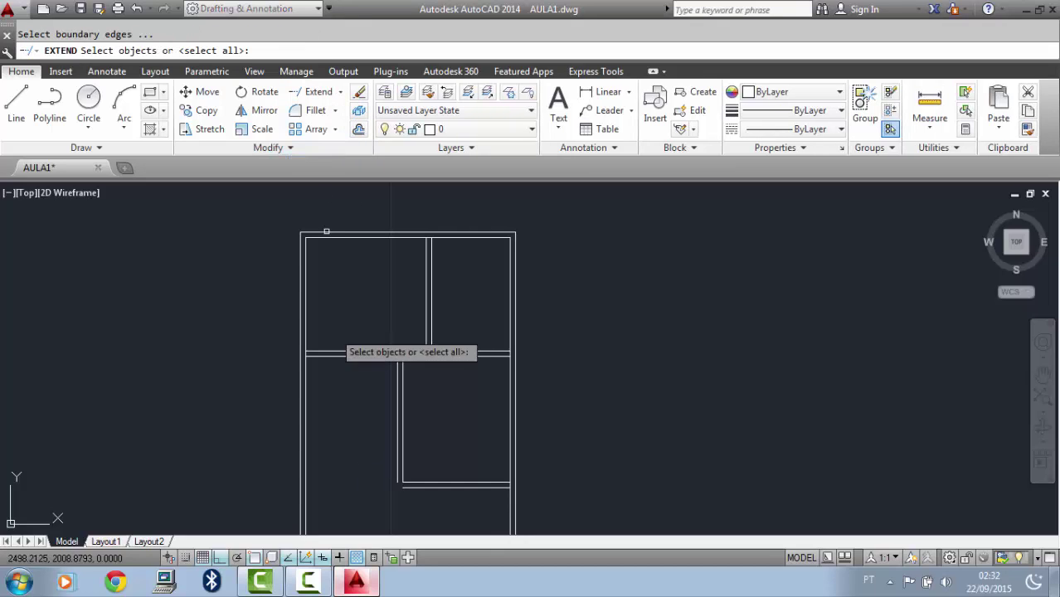
pyautogui.press('Return')
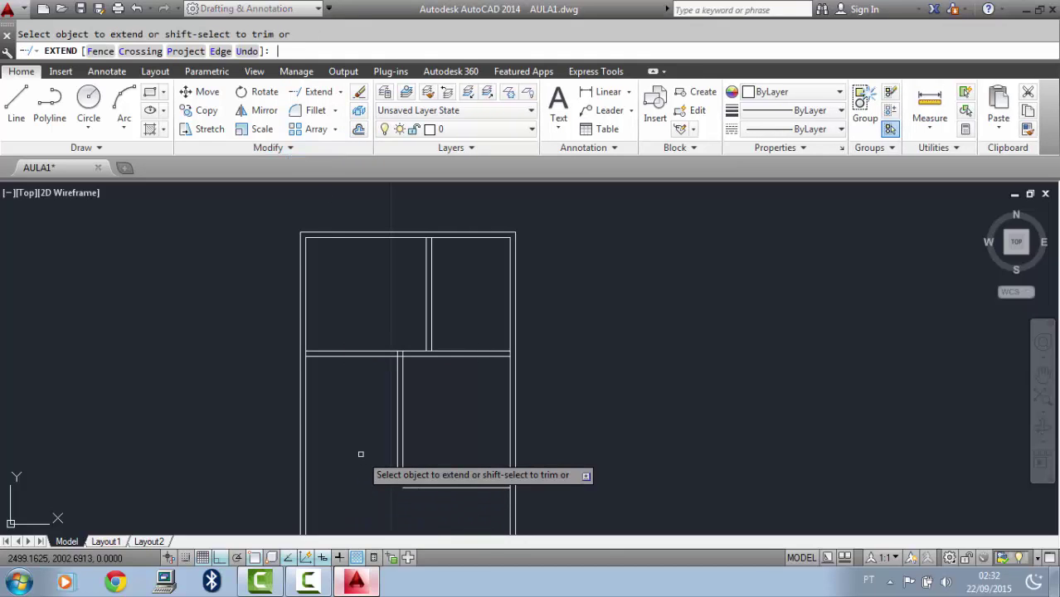
pyautogui.click(397, 478)
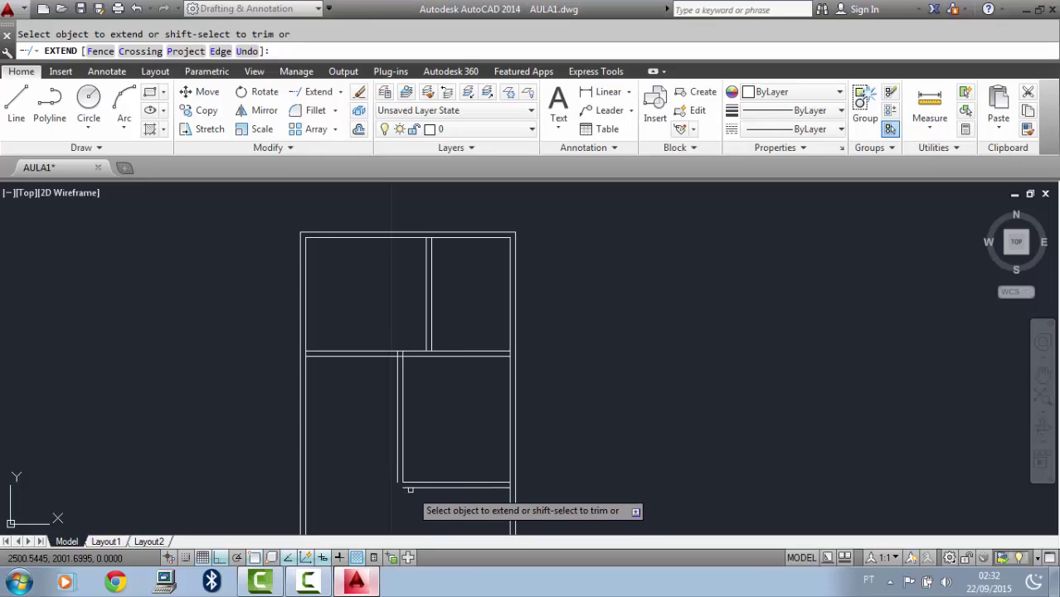
pyautogui.click(410, 487)
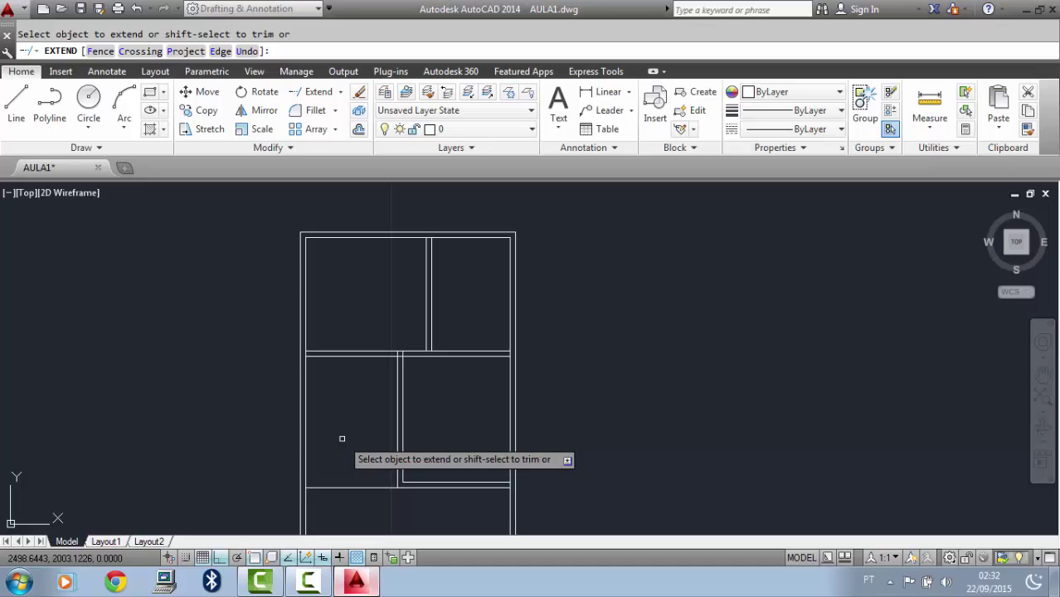
pyautogui.press('Escape')
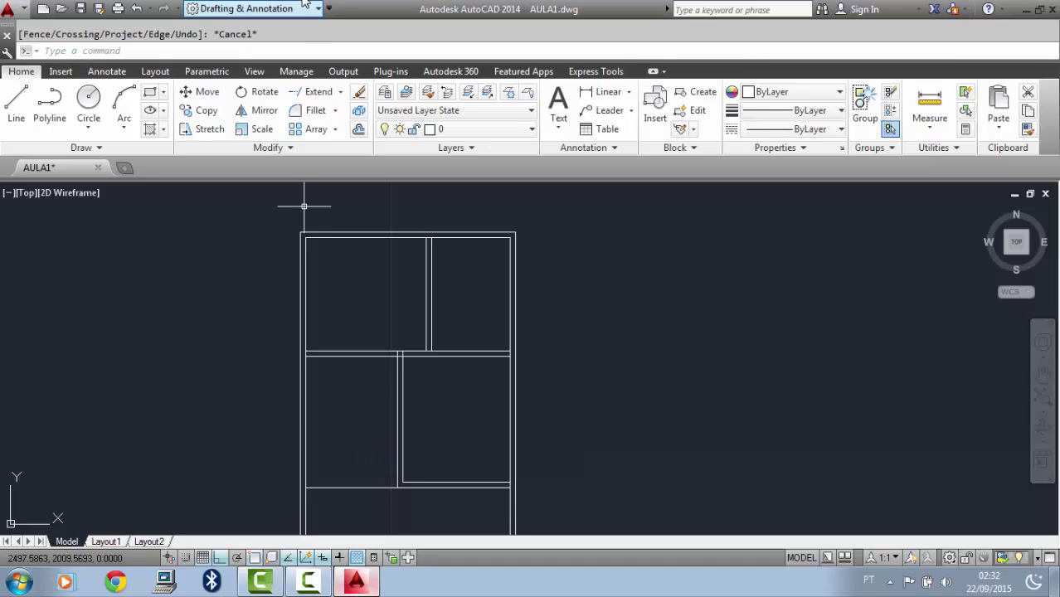
pyautogui.click(340, 91)
pyautogui.click(338, 122)
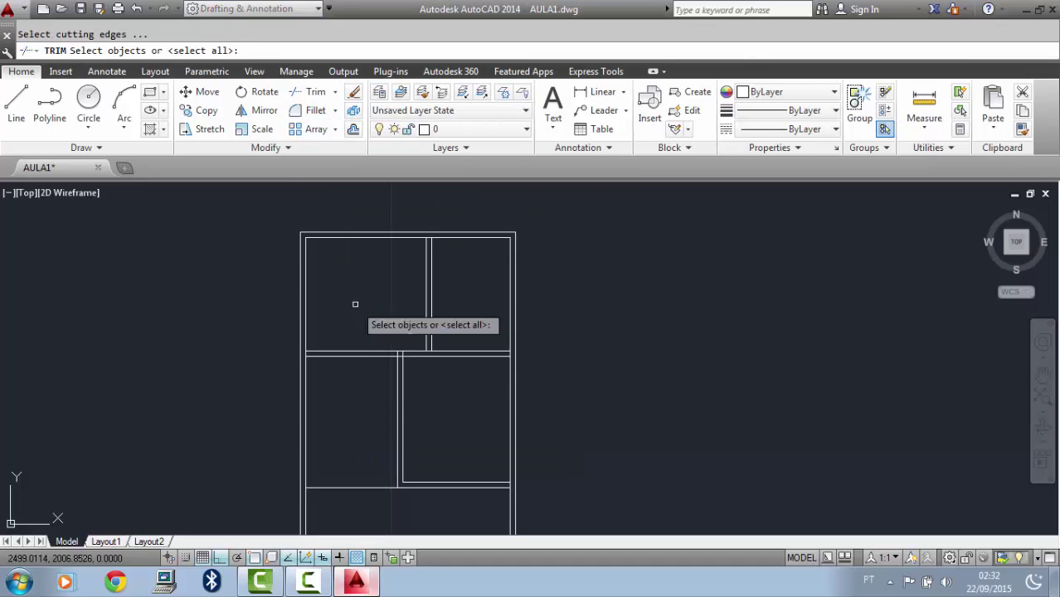
pyautogui.click(360, 486)
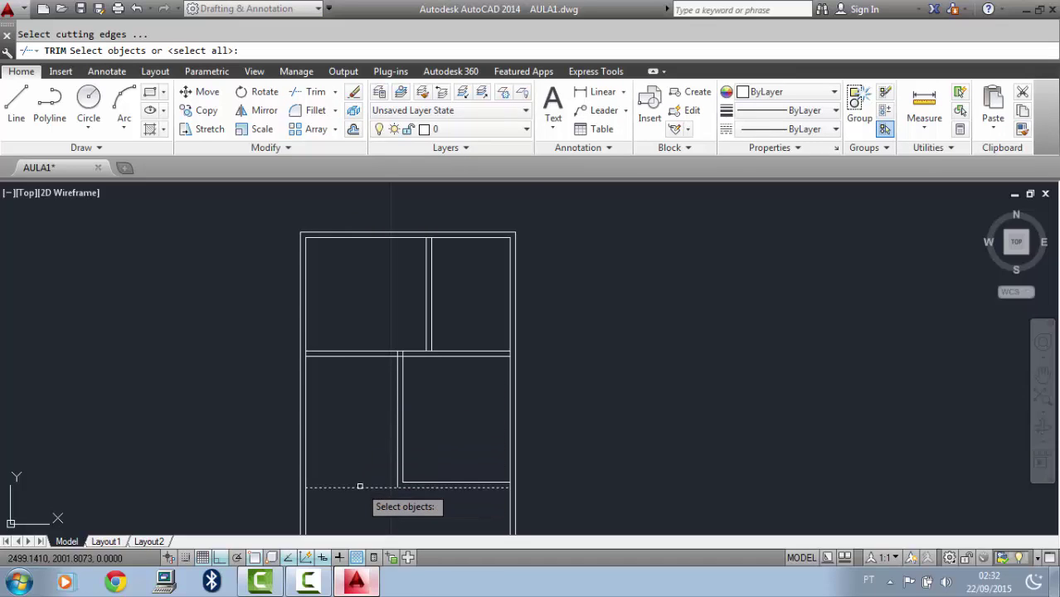
pyautogui.press('Escape')
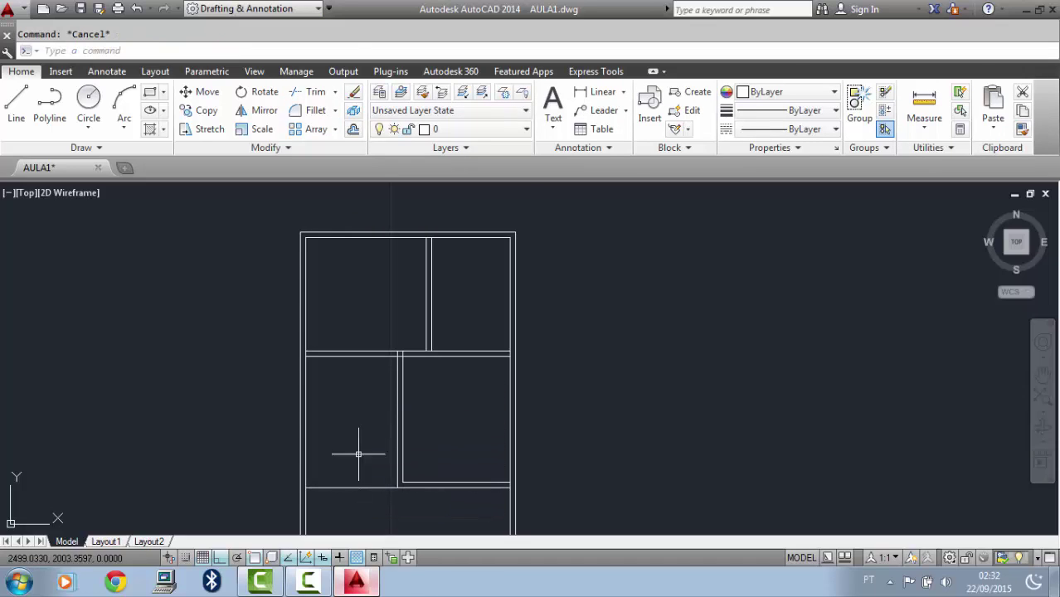
# Trim the excess horizontal line running from the middle room's outer partition corner to the left wall
pyautogui.click(315, 93)
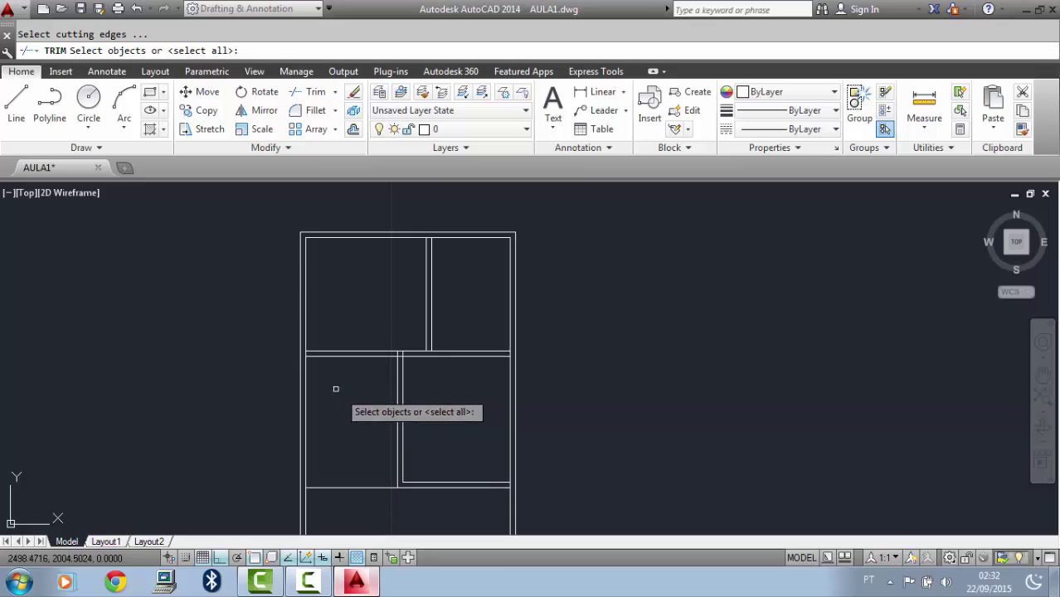
pyautogui.press('Return')
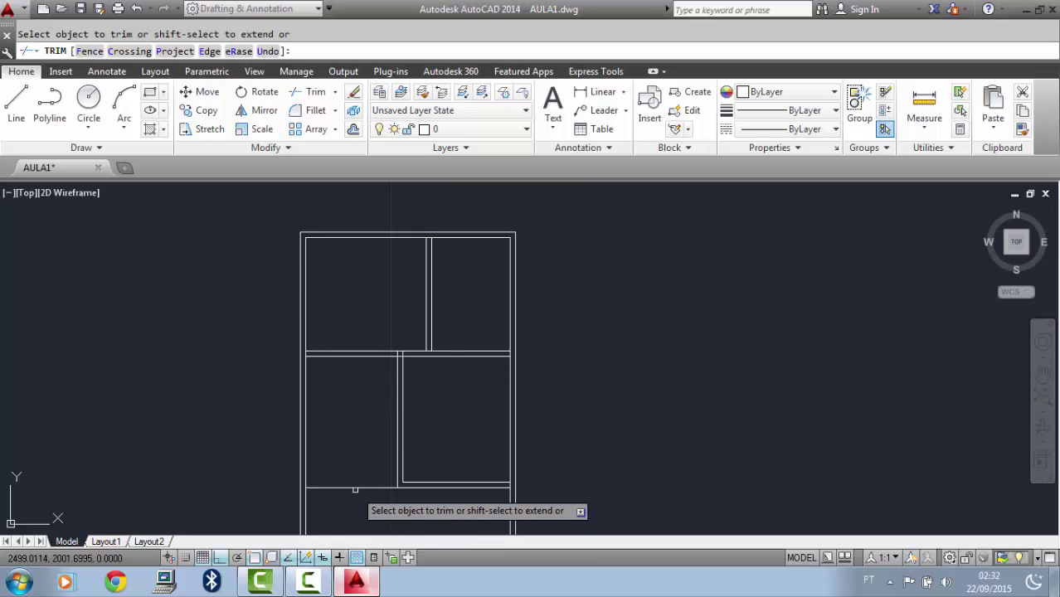
pyautogui.click(355, 486)
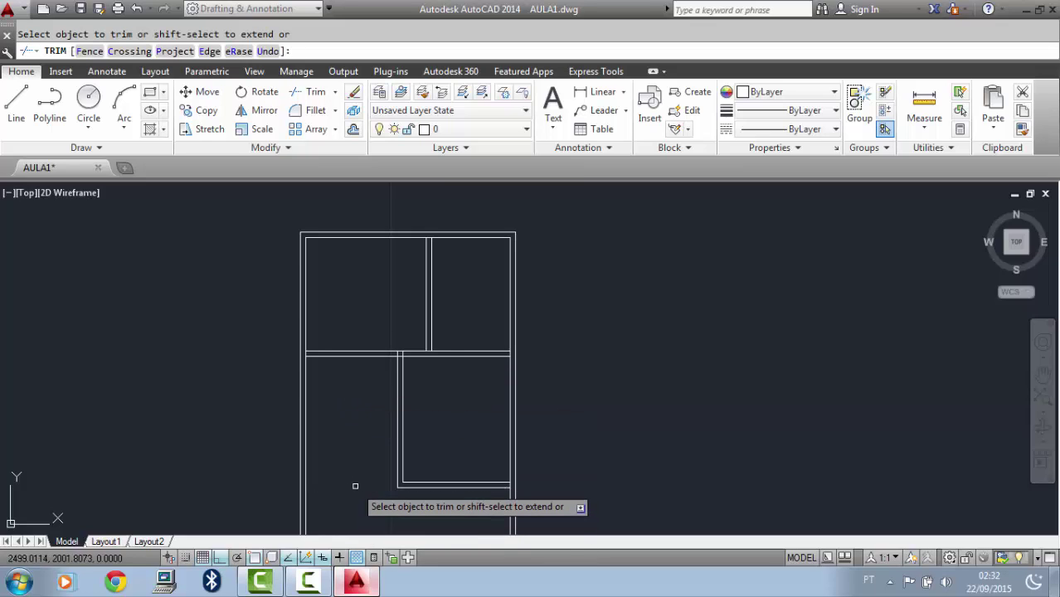
pyautogui.click(392, 354)
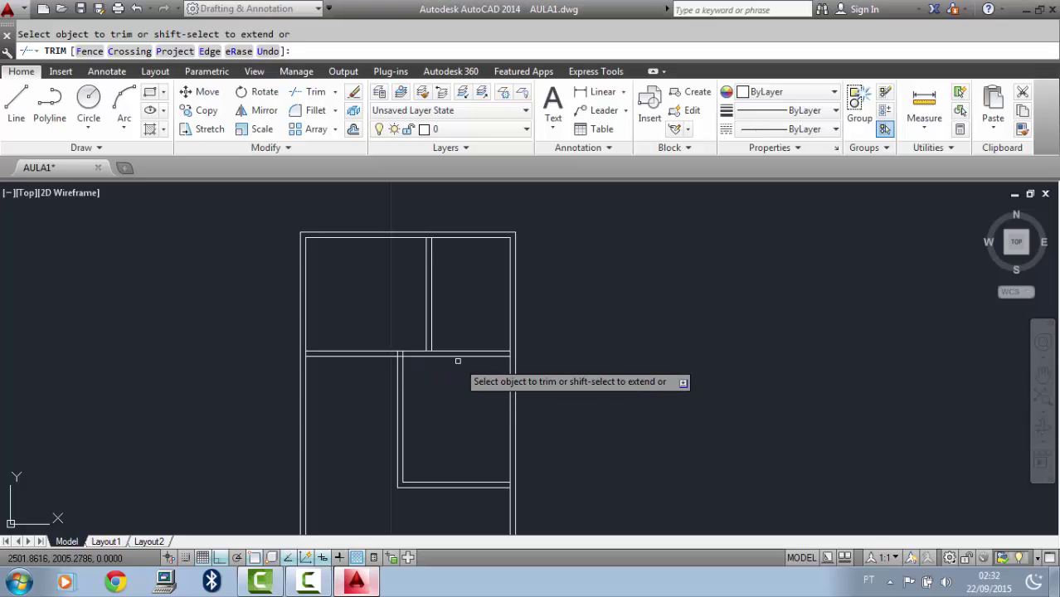
pyautogui.click(512, 355)
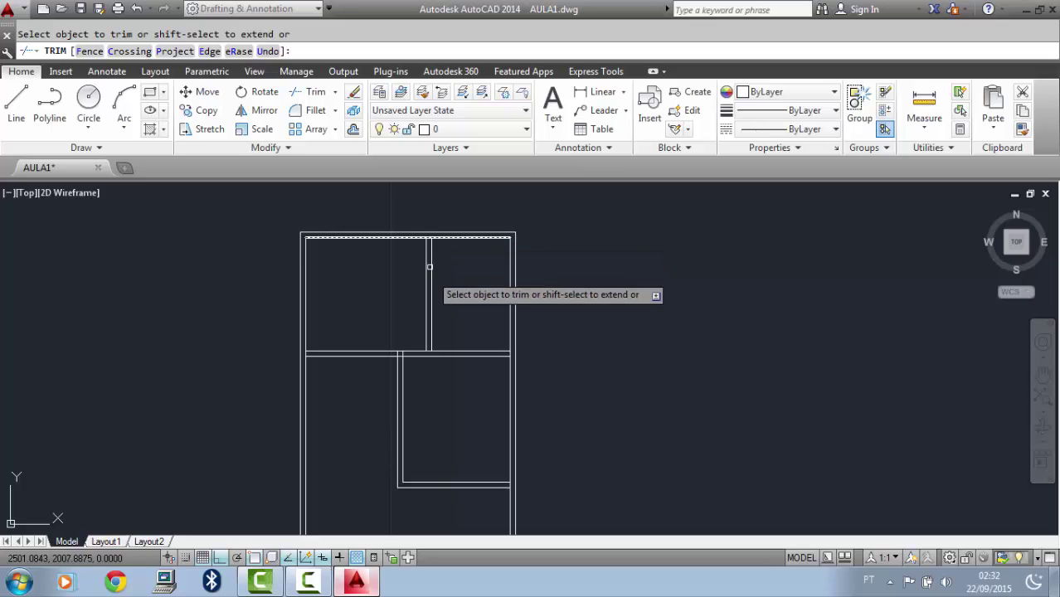
# Trim the line segments crossing the wall junctions where the upper and middle partitions meet each other and the outer walls
pyautogui.click(1048, 415)
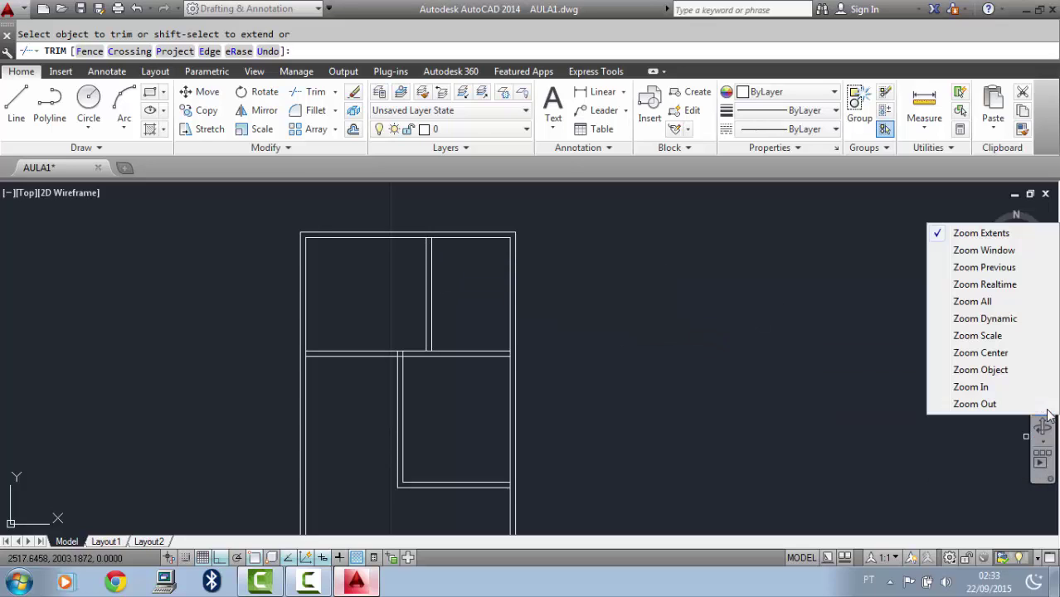
pyautogui.click(985, 250)
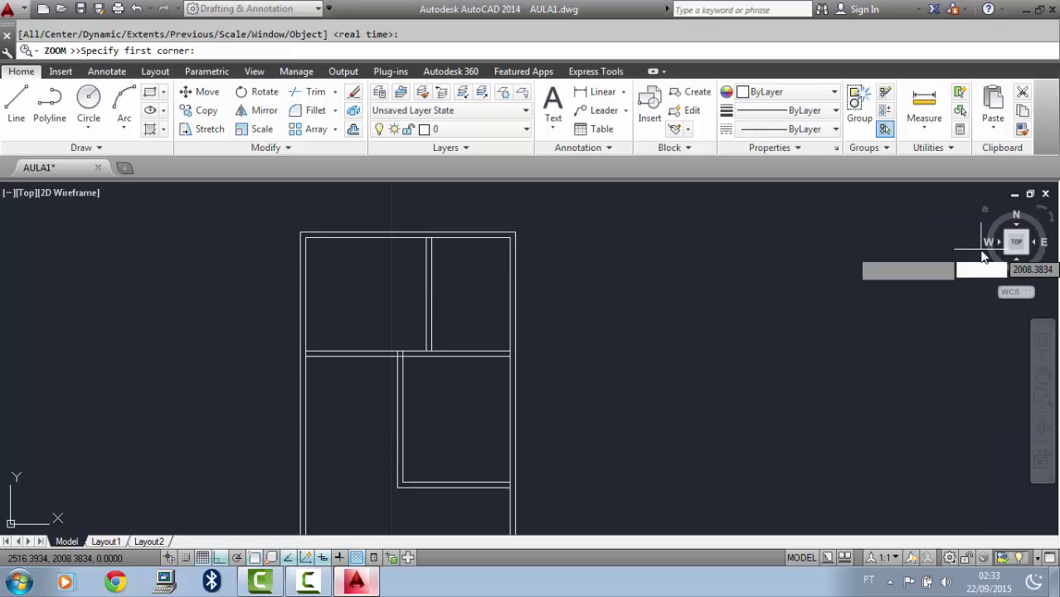
pyautogui.click(632, 387)
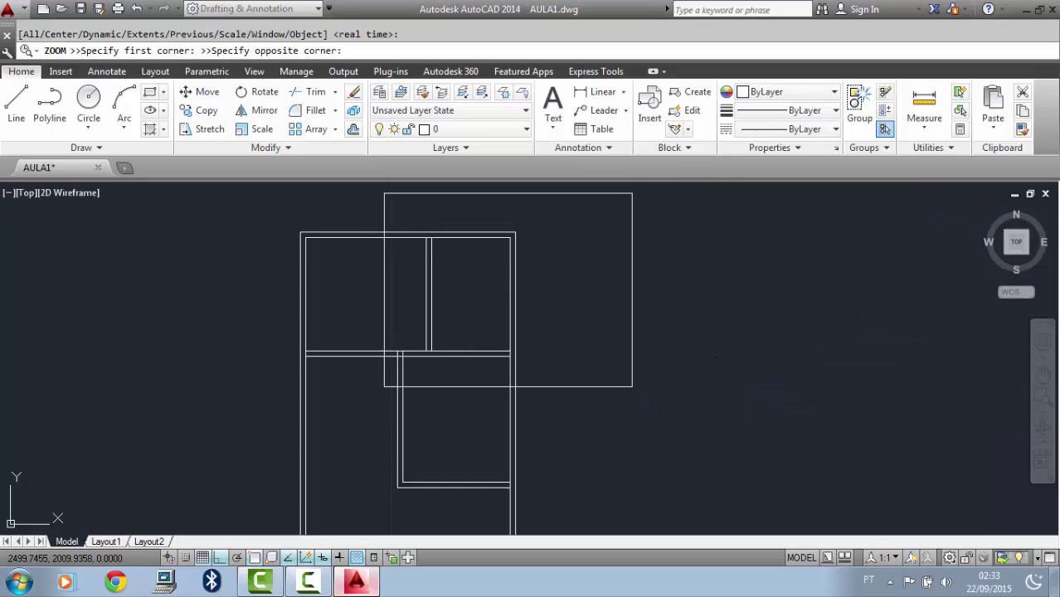
pyautogui.click(360, 213)
pyautogui.write('tr')
pyautogui.press('Return')
pyautogui.press('Return')
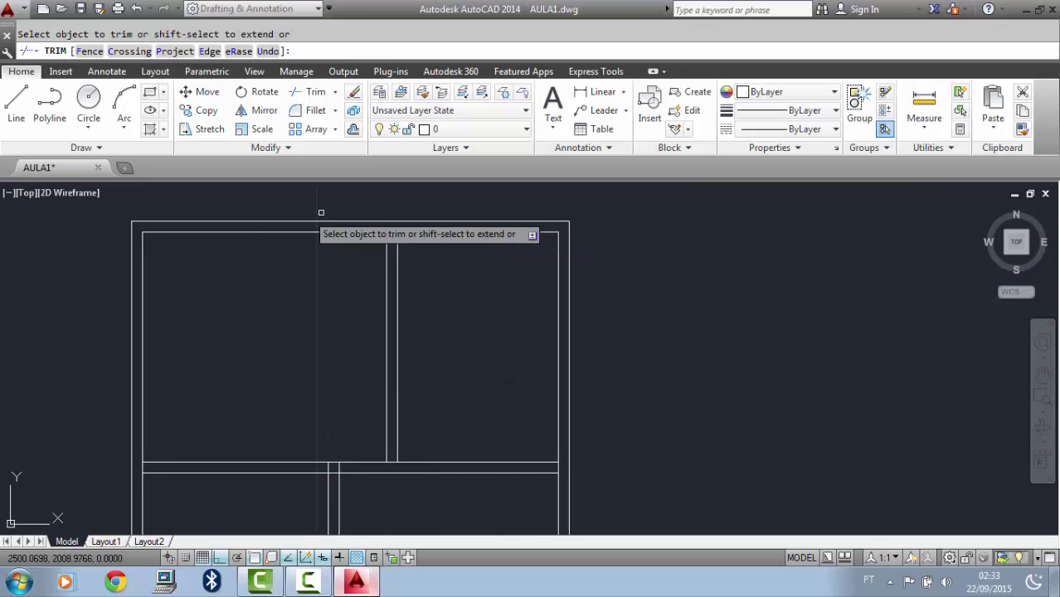
pyautogui.click(392, 233)
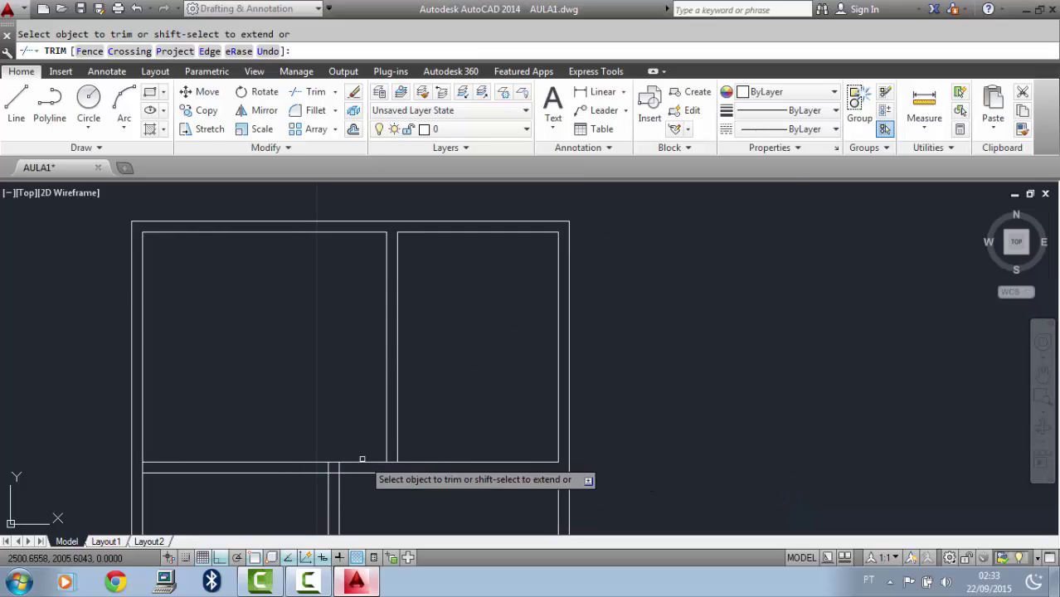
pyautogui.click(392, 462)
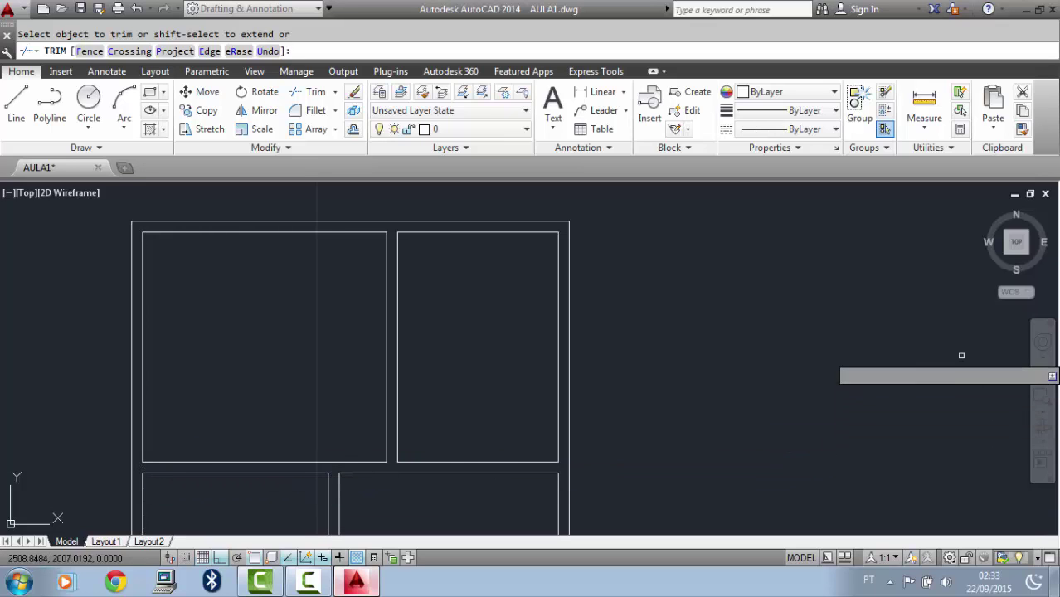
# Trim the inner right wall segment between the two lines of the lower horizontal partition and end the Trim command
pyautogui.click(1044, 377)
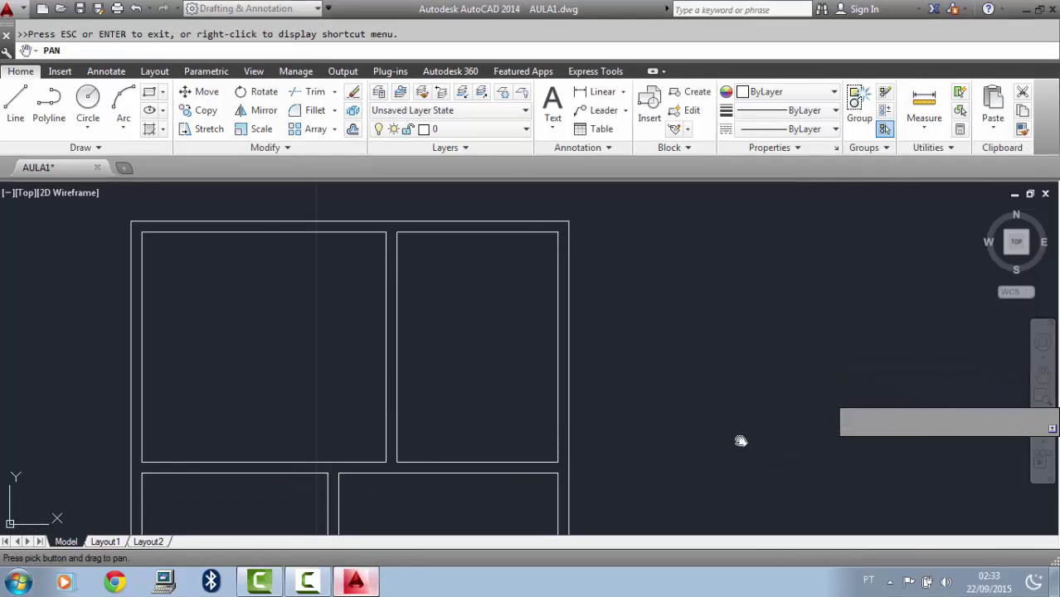
pyautogui.moveTo(741, 440); pyautogui.dragTo(663, 162)
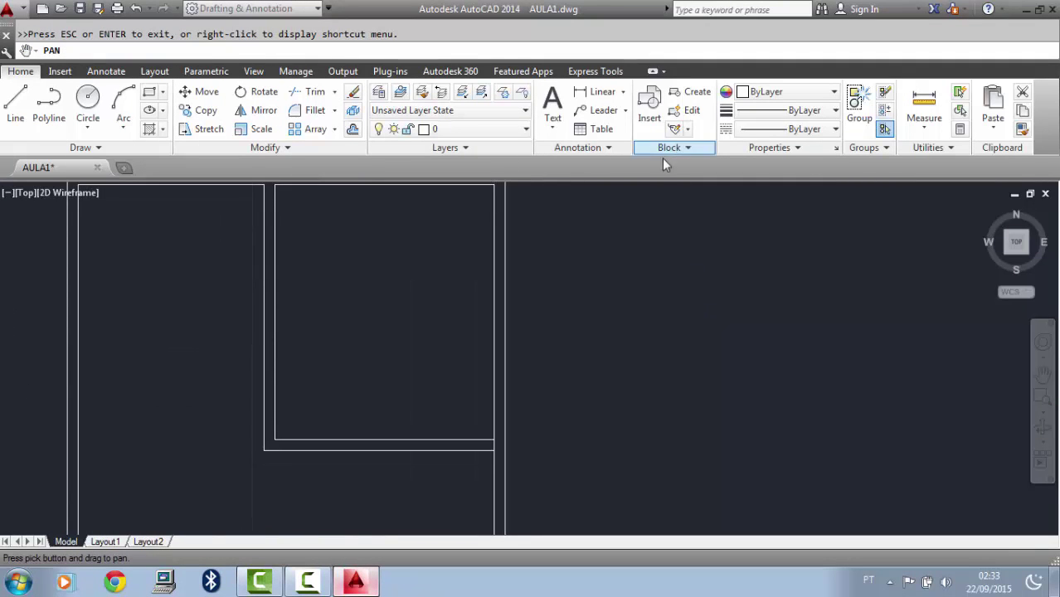
pyautogui.press('Escape')
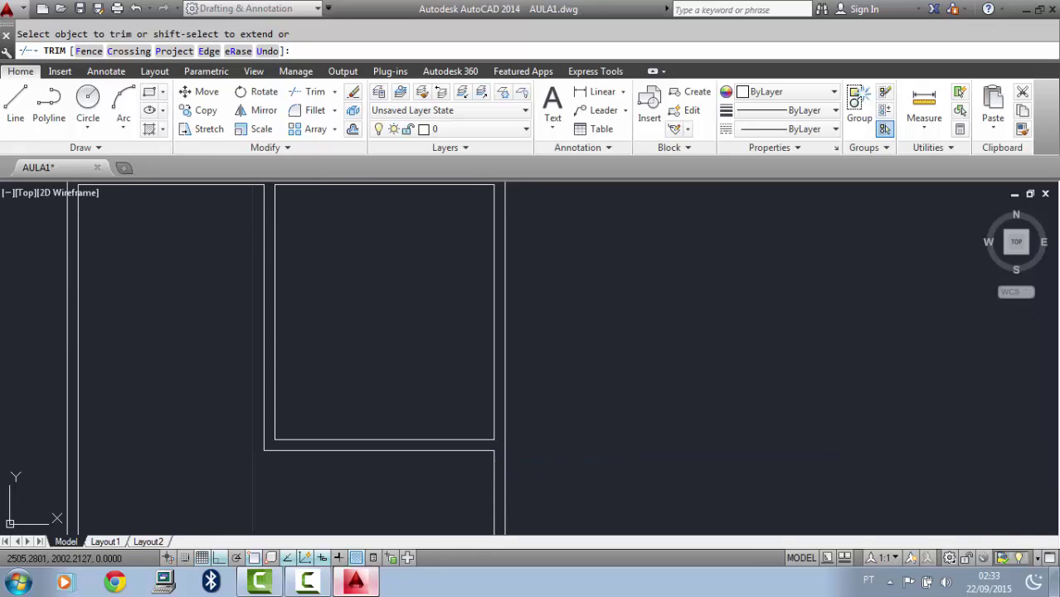
pyautogui.press('Return')
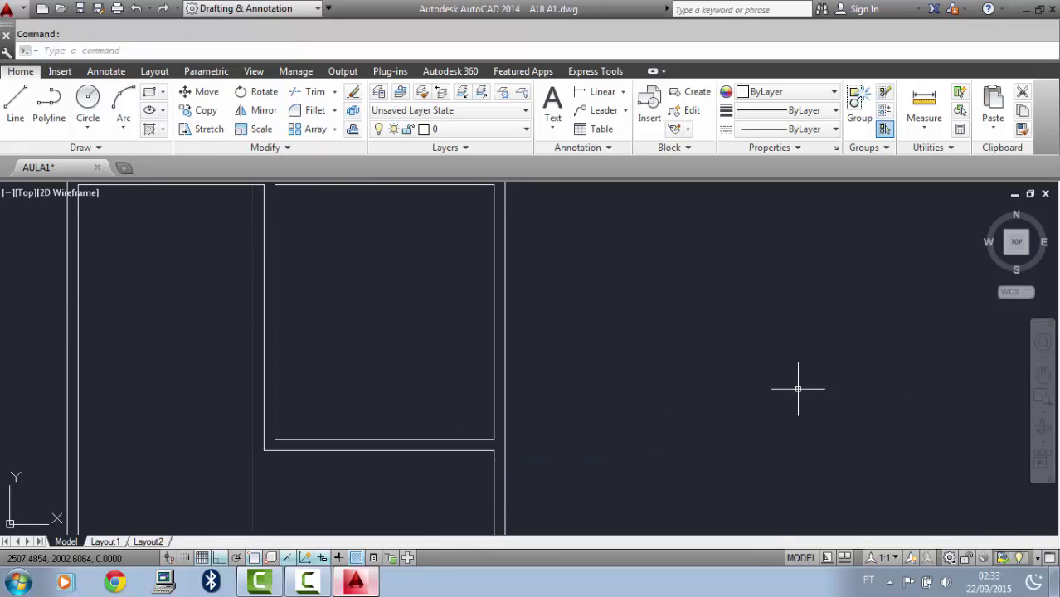
# Offset the inner left wall line of the upper-left room 0.1 to the right
pyautogui.click(1041, 396)
pyautogui.click(1043, 398)
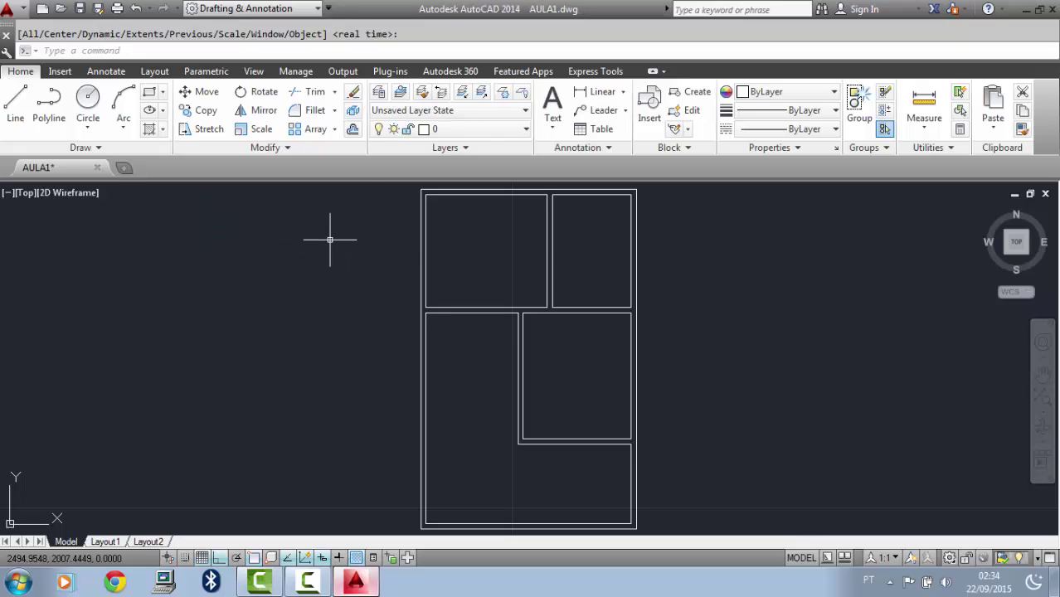
pyautogui.click(353, 128)
pyautogui.press('Return')
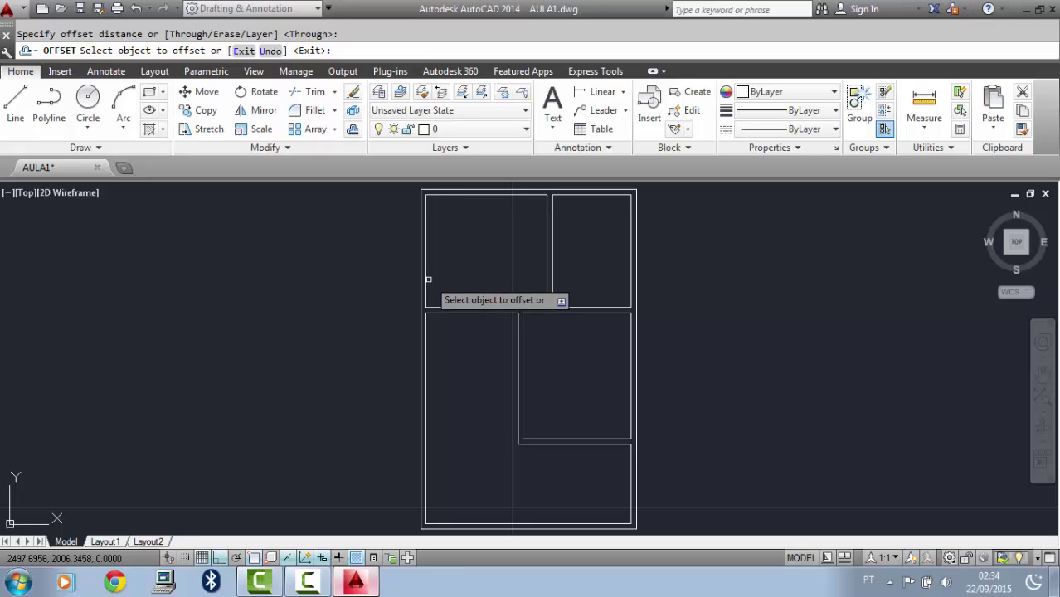
pyautogui.click(426, 281)
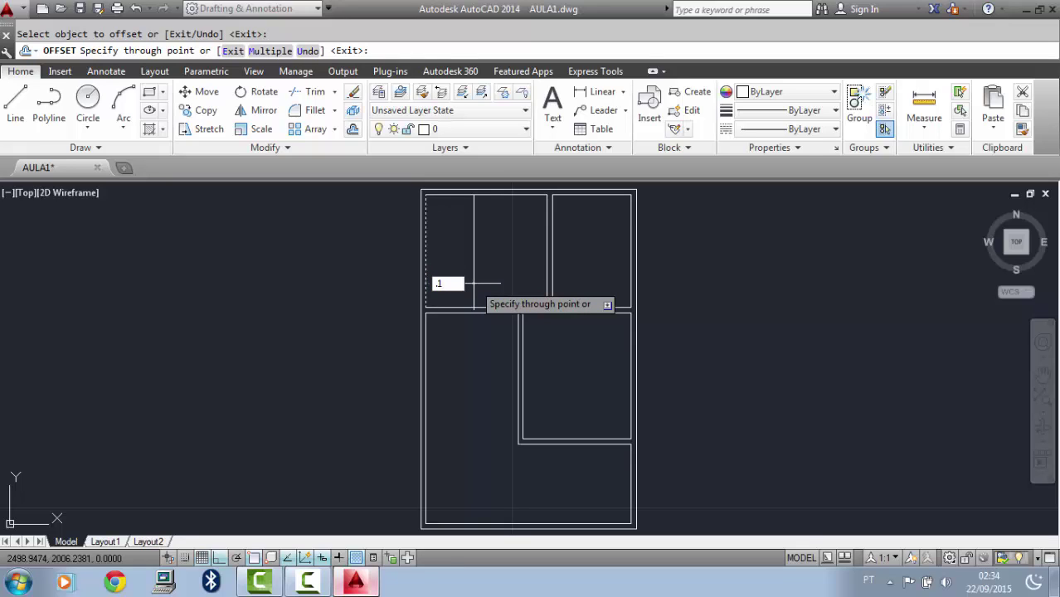
pyautogui.press('Return')
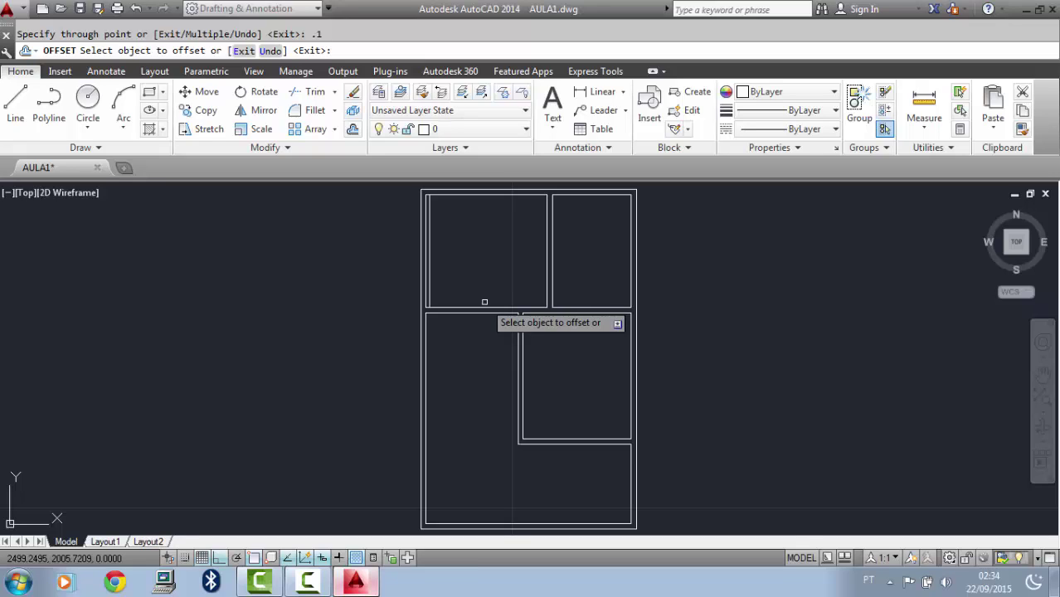
# Offset the upper-left room's new vertical line 0.9 right, and the upper-right room's inner right wall line 0.1 left, then that copy 0.9 left
pyautogui.click(431, 289)
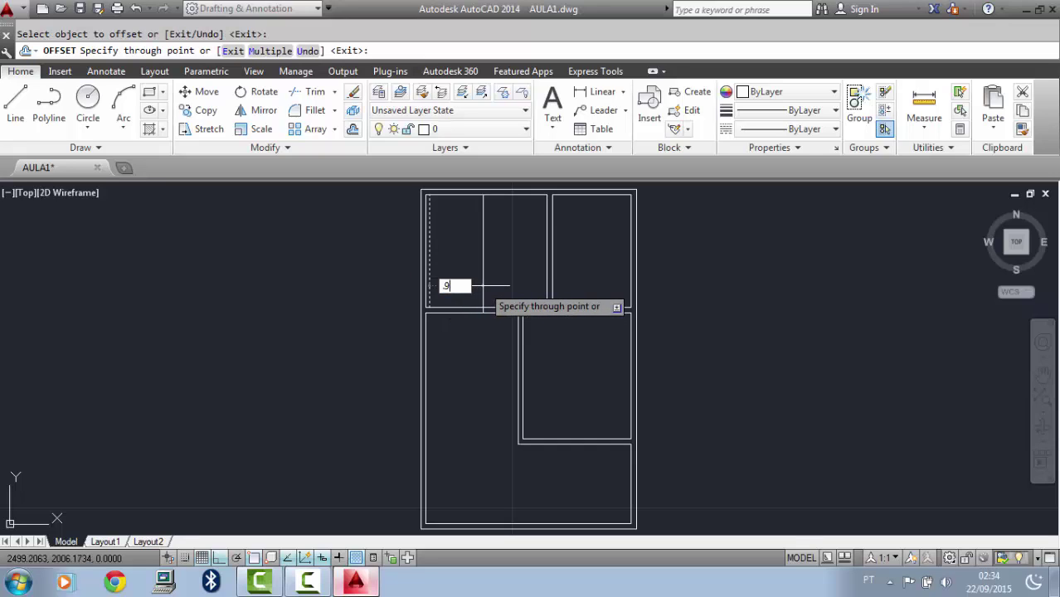
pyautogui.press('Return')
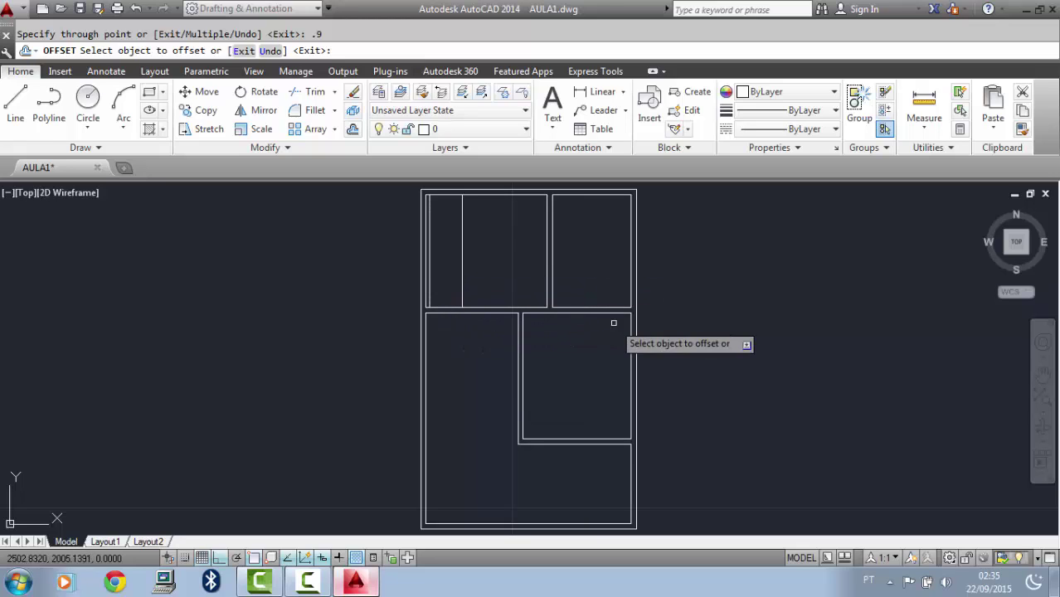
pyautogui.click(631, 283)
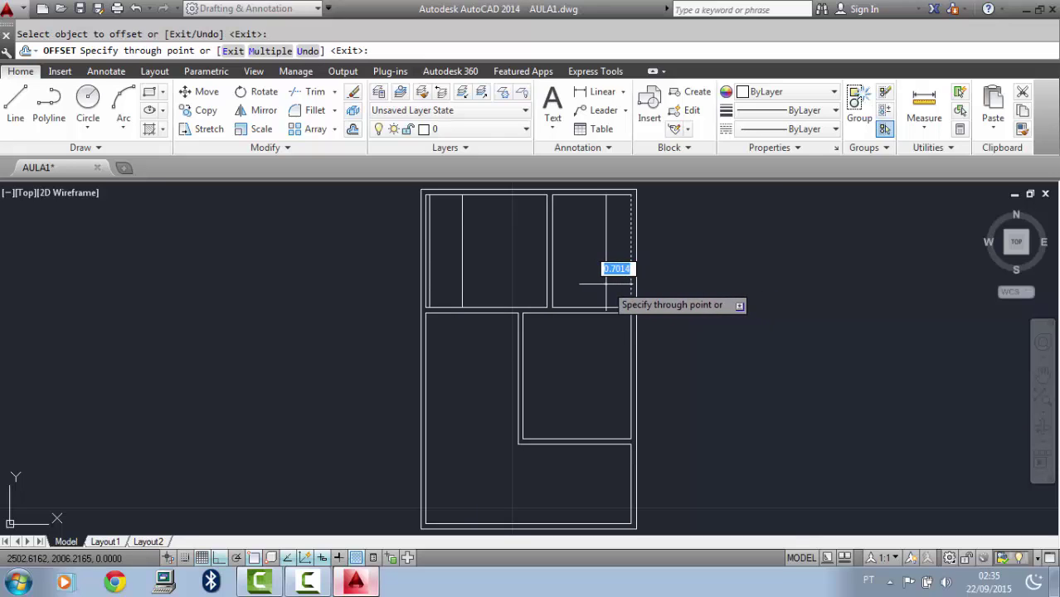
pyautogui.press('Return')
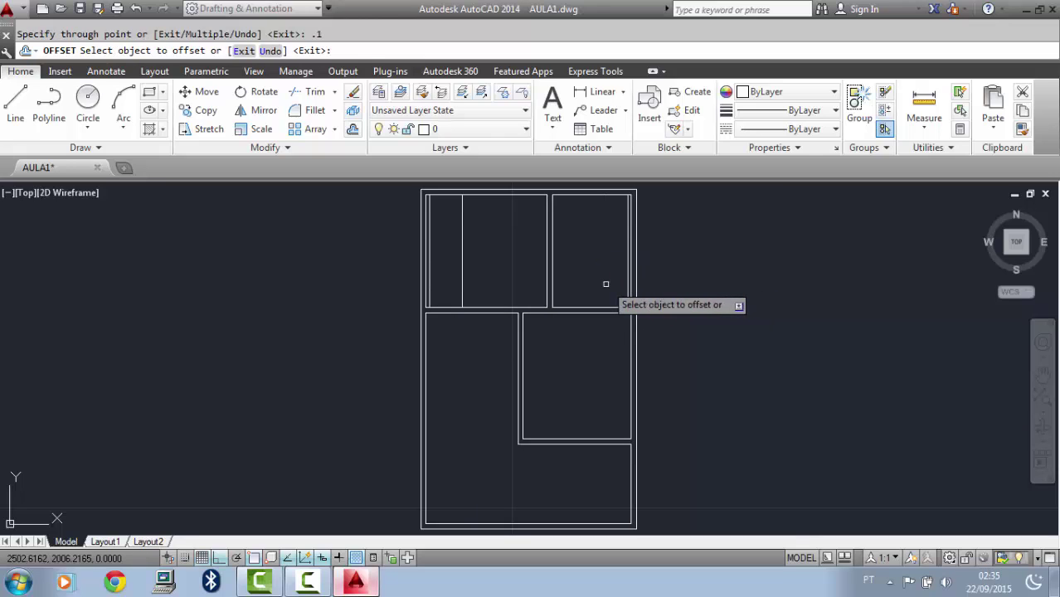
pyautogui.click(628, 283)
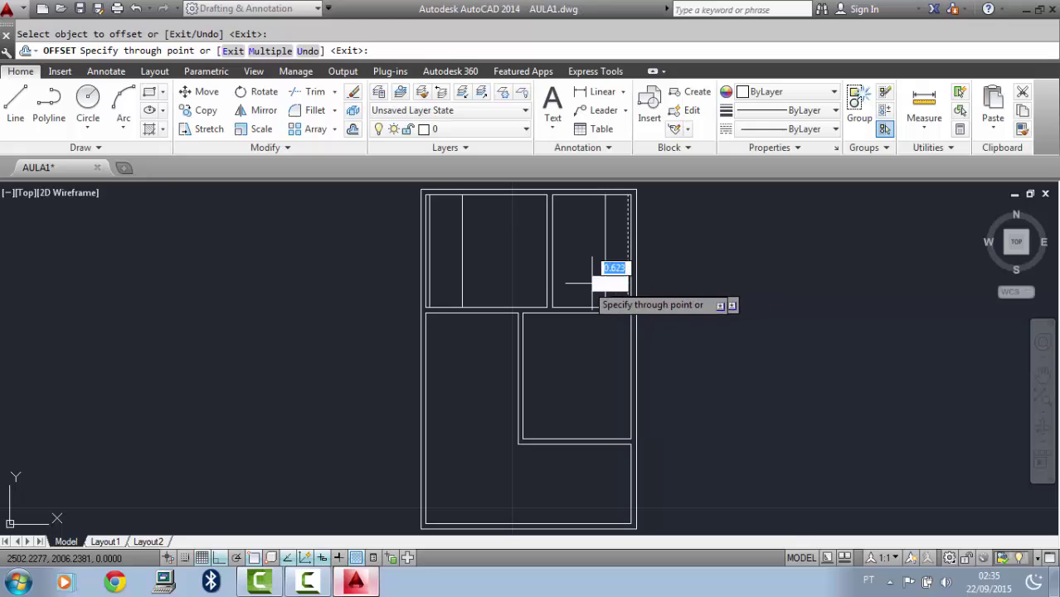
pyautogui.press('Return')
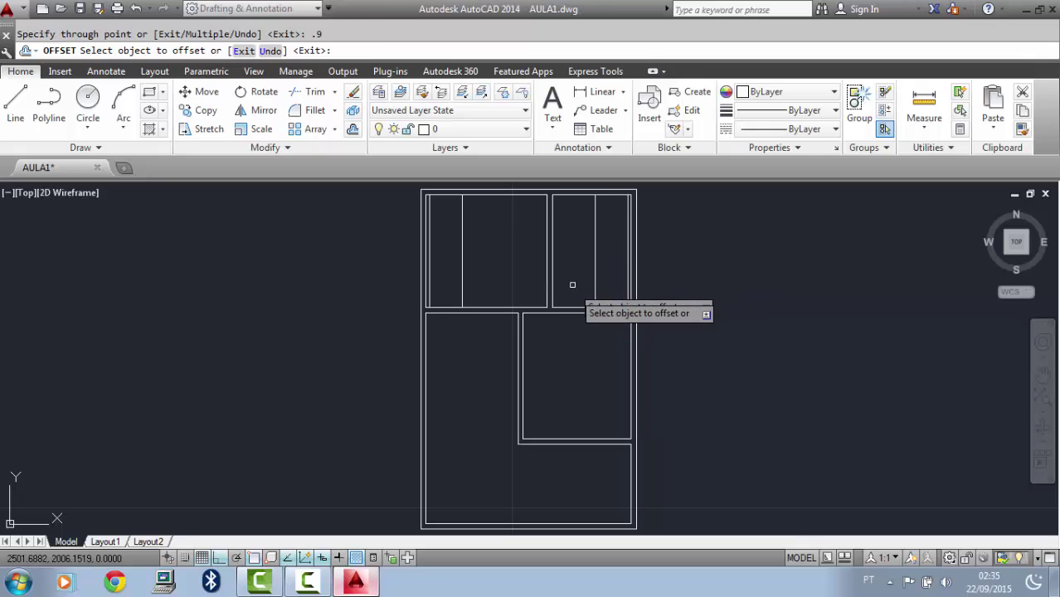
# Offset the middle room's inner left wall line 0.1 to the right, and offset that copy another 0.9 to the right
pyautogui.click(522, 419)
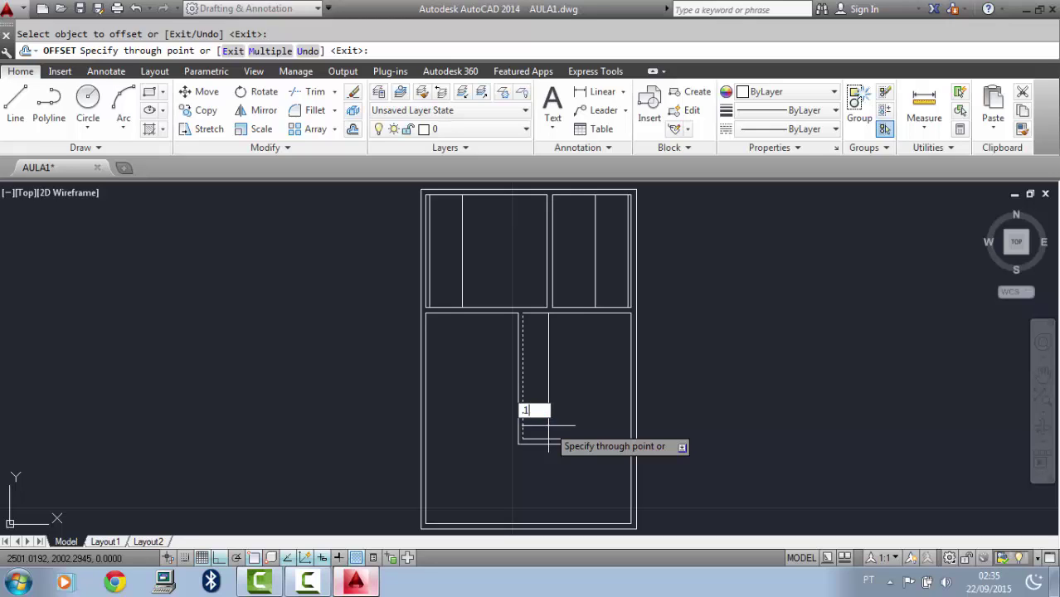
pyautogui.press('Return')
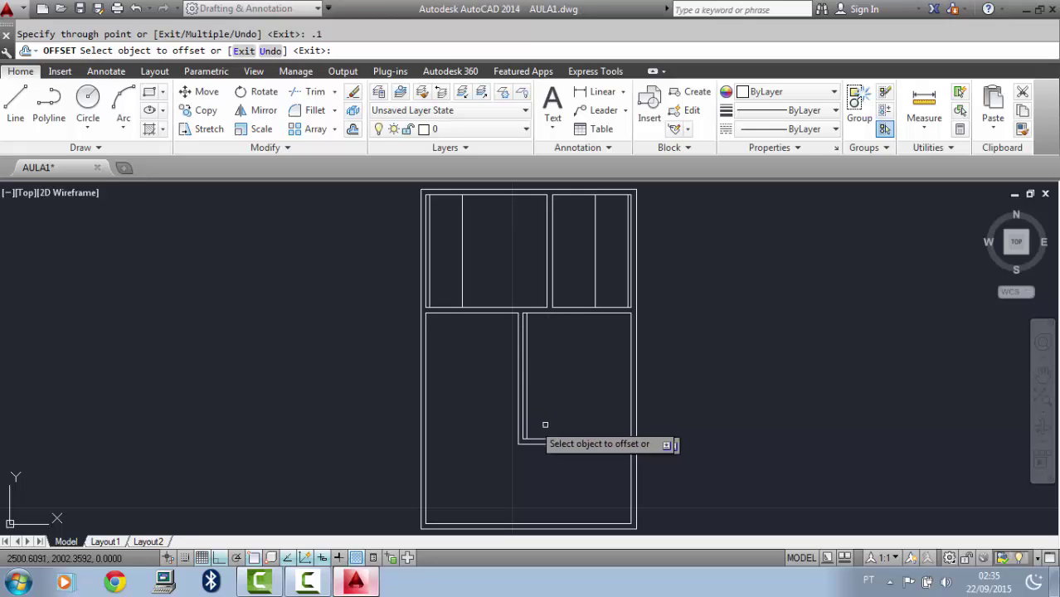
pyautogui.click(528, 421)
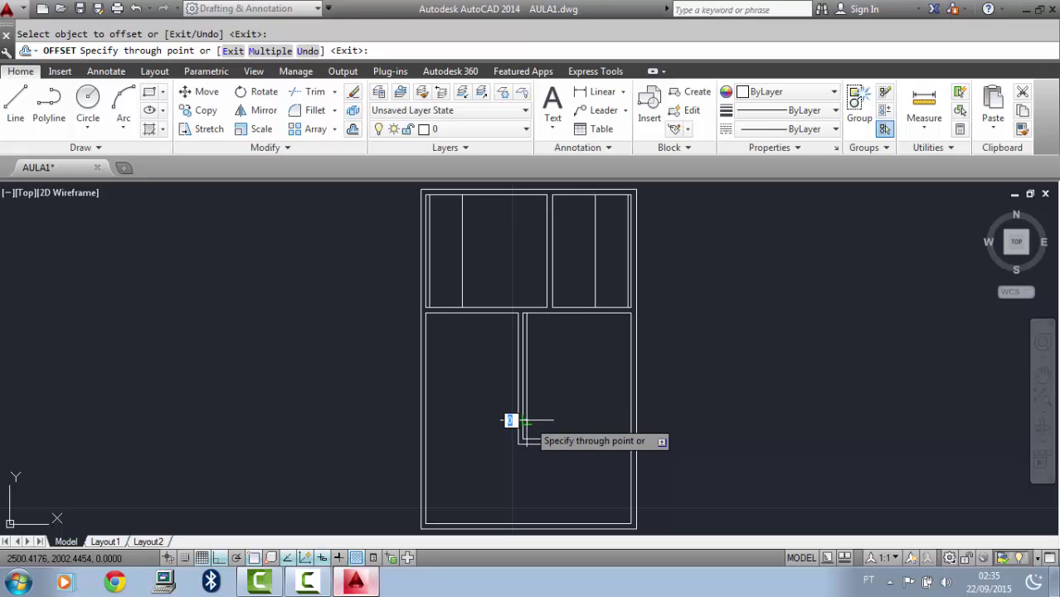
pyautogui.write('.9')
pyautogui.press('Return')
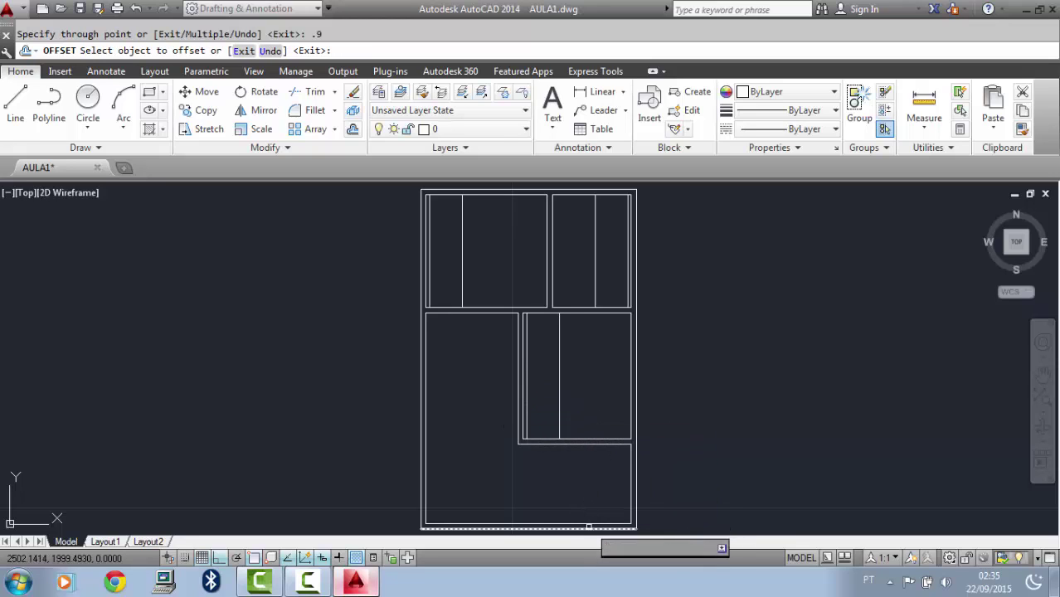
# Offset the inner bottom wall line 0.1 upward, offset that copy another 0.9 upward, and end the Offset command
pyautogui.click(588, 523)
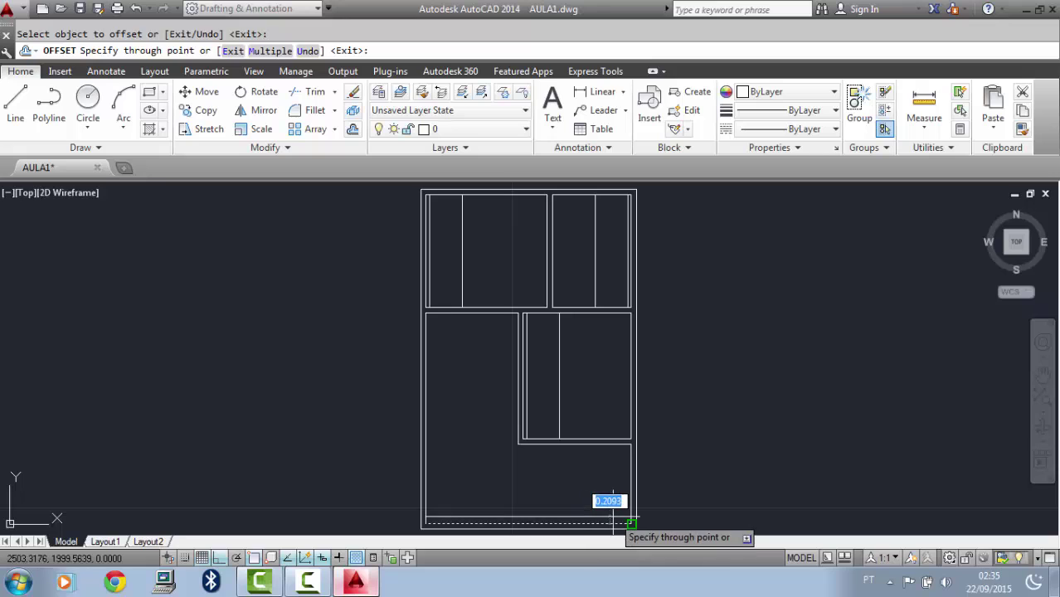
pyautogui.press('Escape')
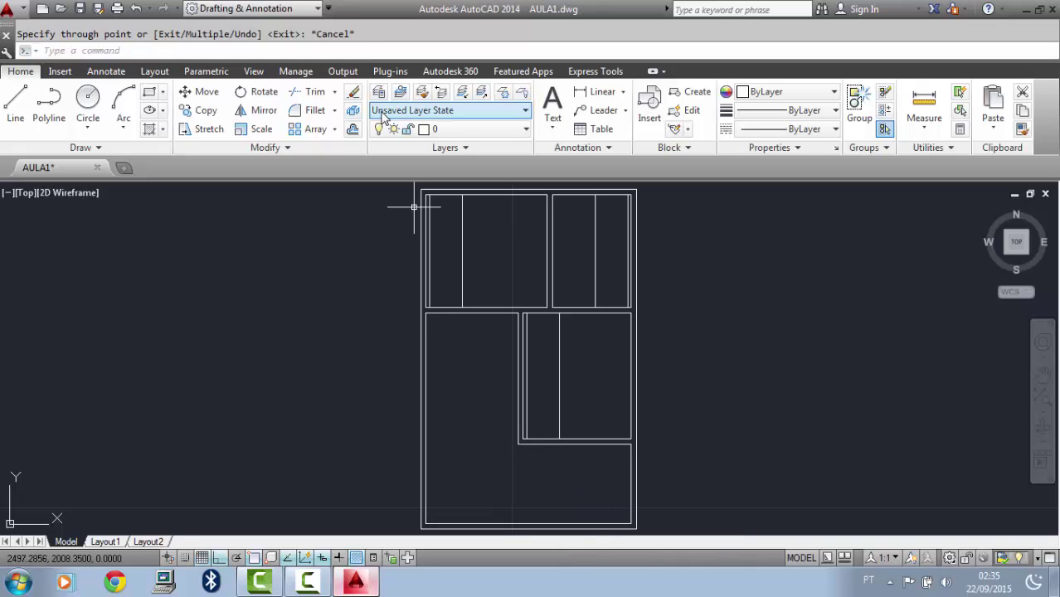
pyautogui.click(352, 128)
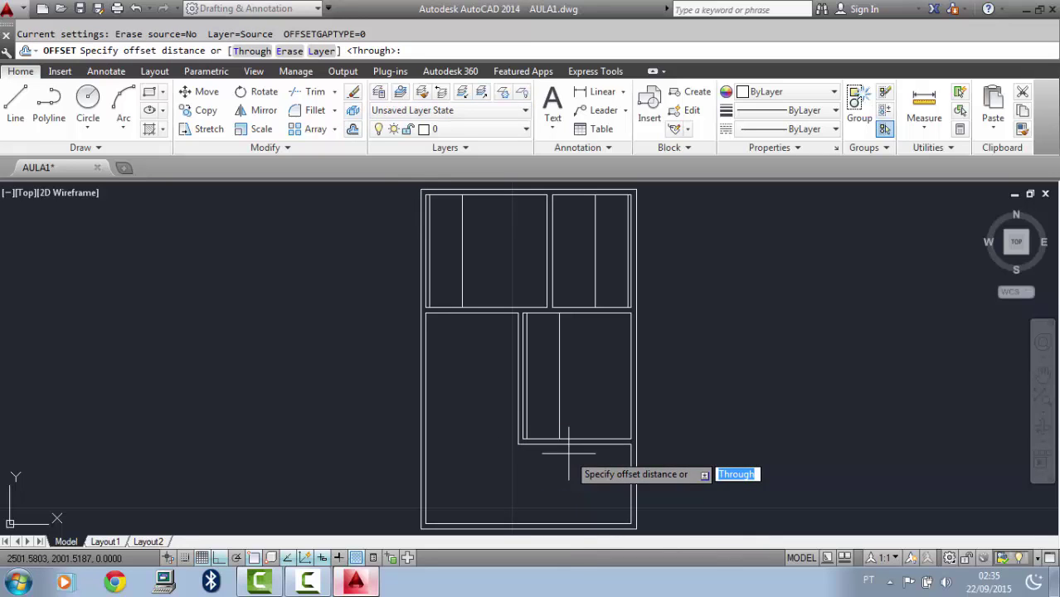
pyautogui.press('Return')
pyautogui.click(586, 523)
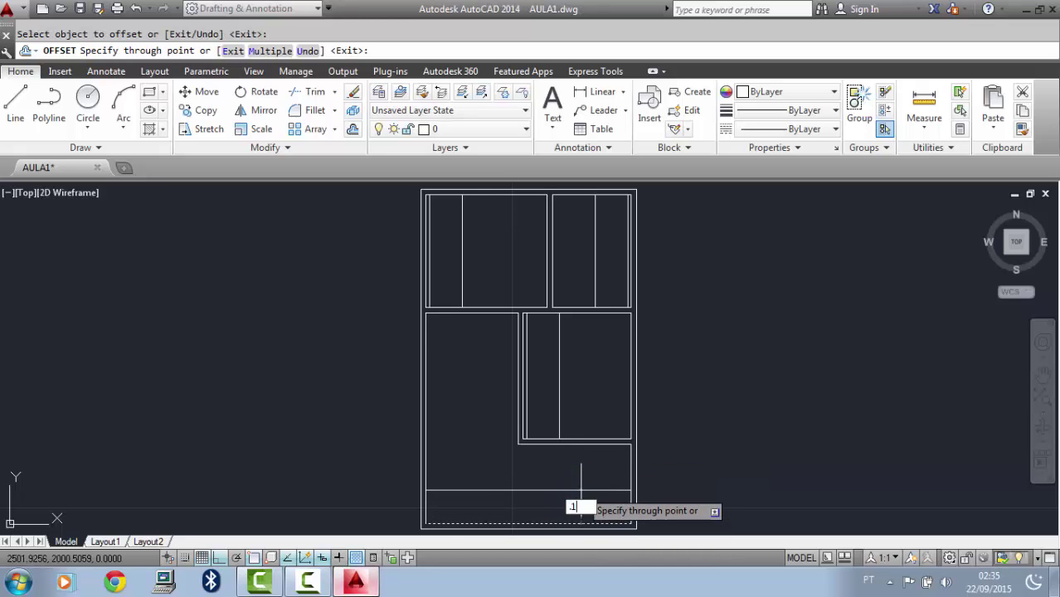
pyautogui.press('Return')
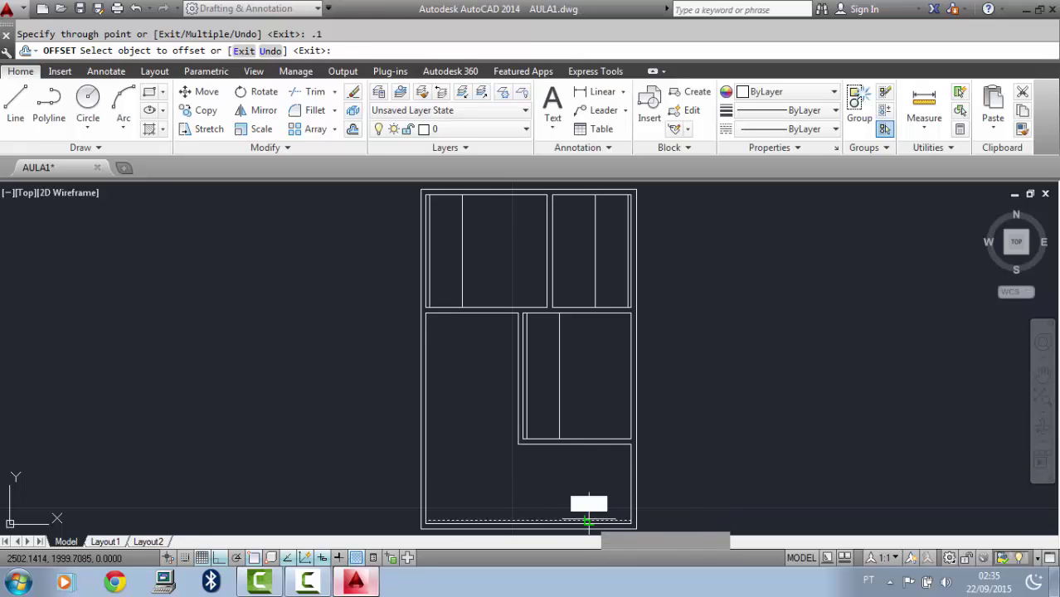
pyautogui.click(587, 521)
pyautogui.write('.9')
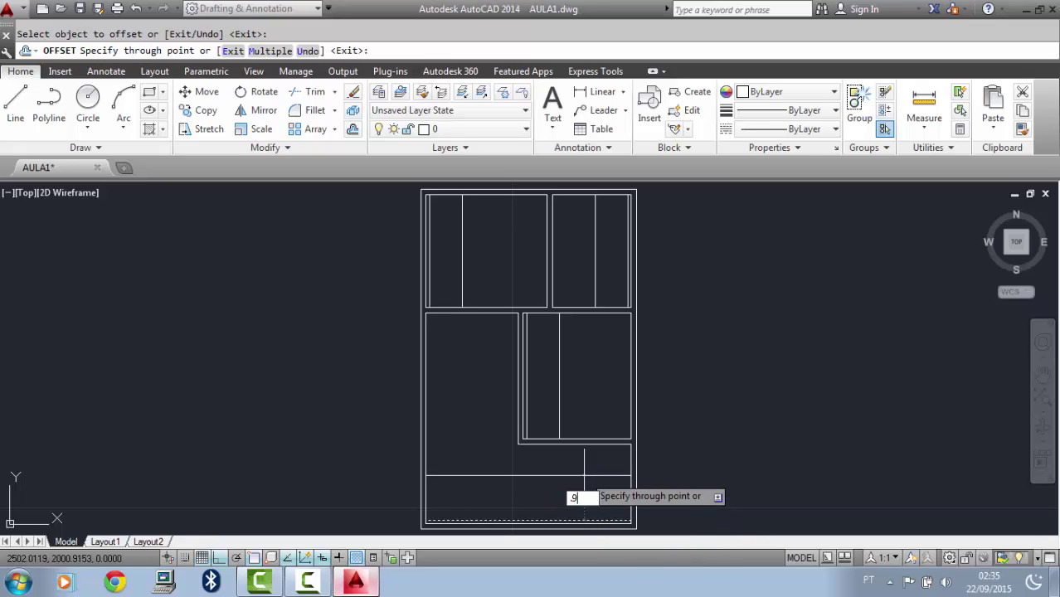
pyautogui.press('Return')
pyautogui.press('Escape')
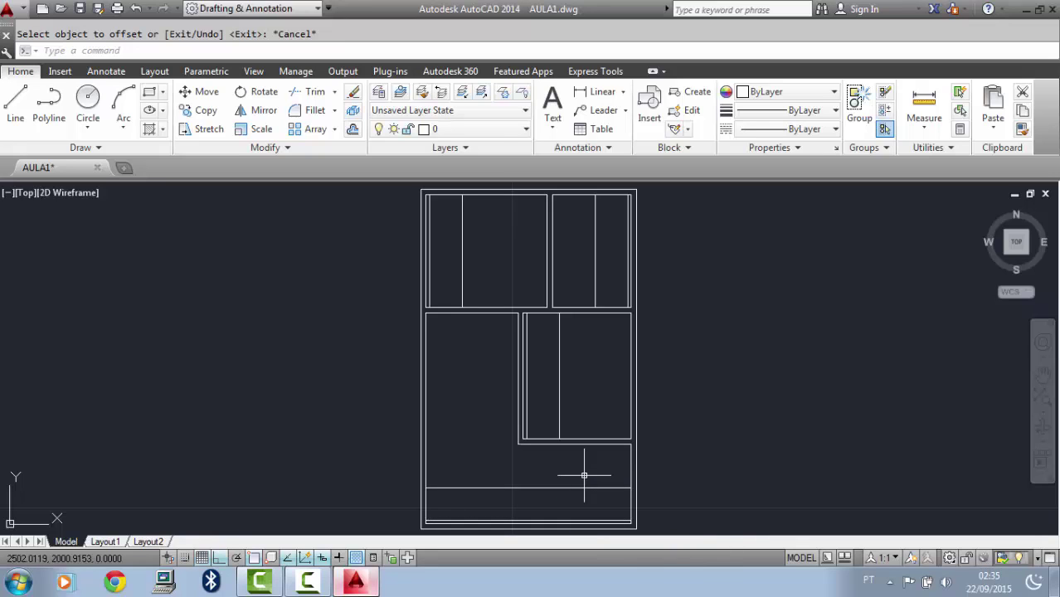
# Extend the door offset lines across the wall thickness to the far line of the adjoining partitions and the outer right wall
pyautogui.click(335, 93)
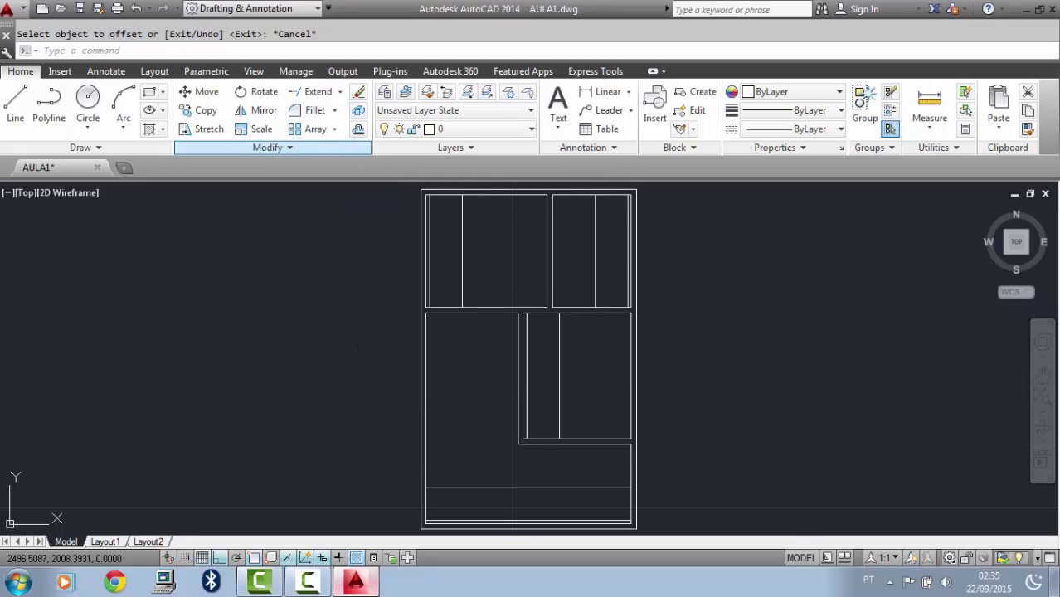
pyautogui.press('Return')
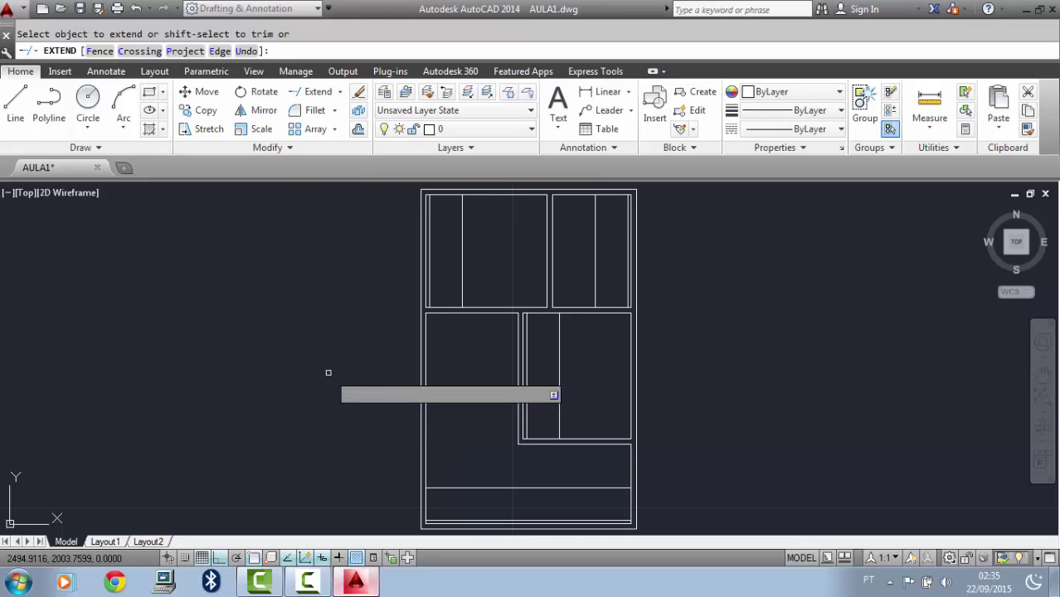
pyautogui.click(581, 488)
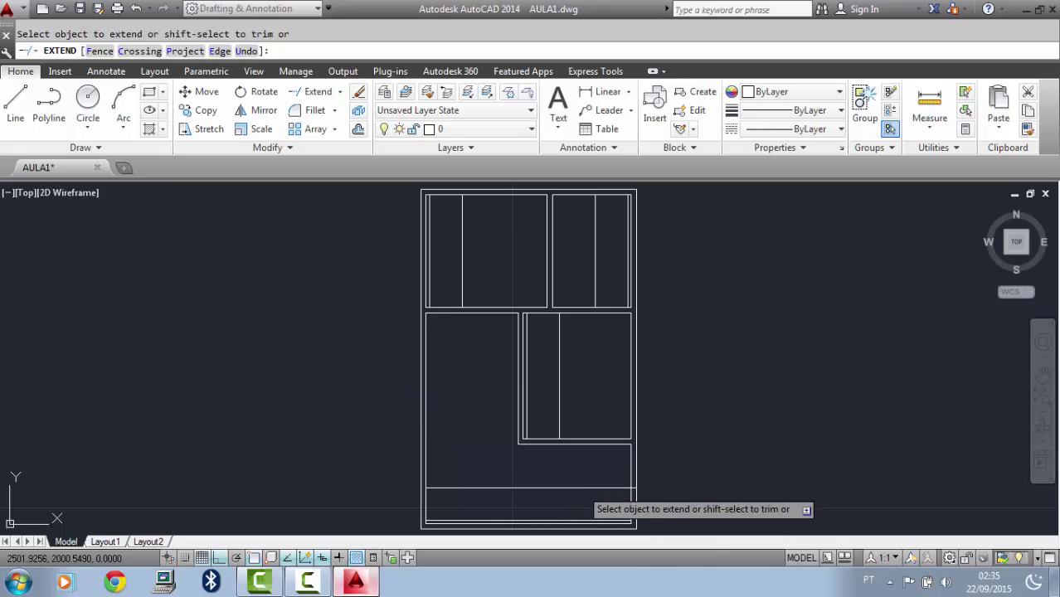
pyautogui.click(617, 520)
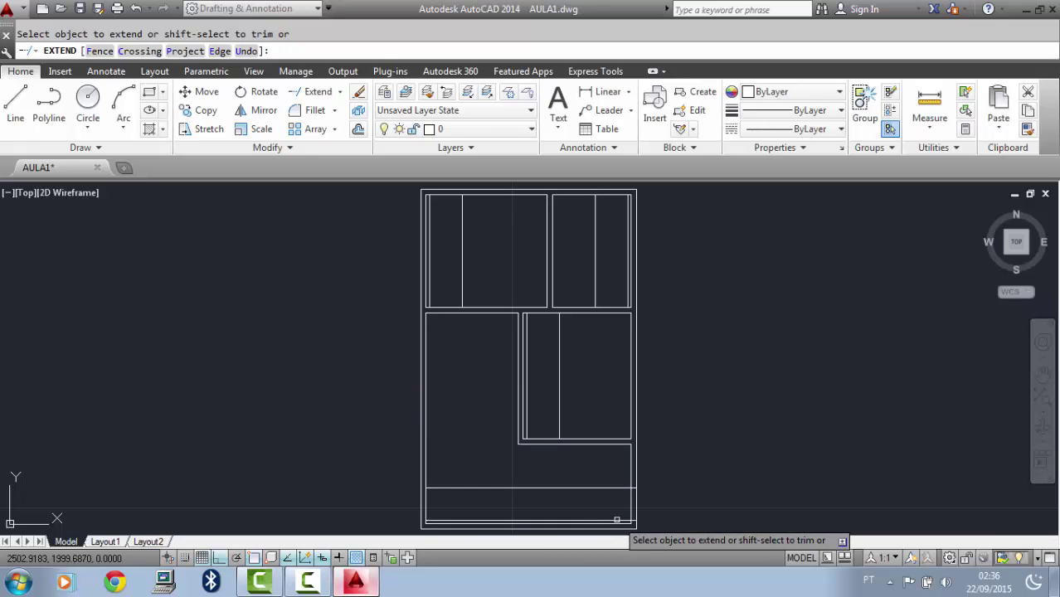
pyautogui.click(558, 404)
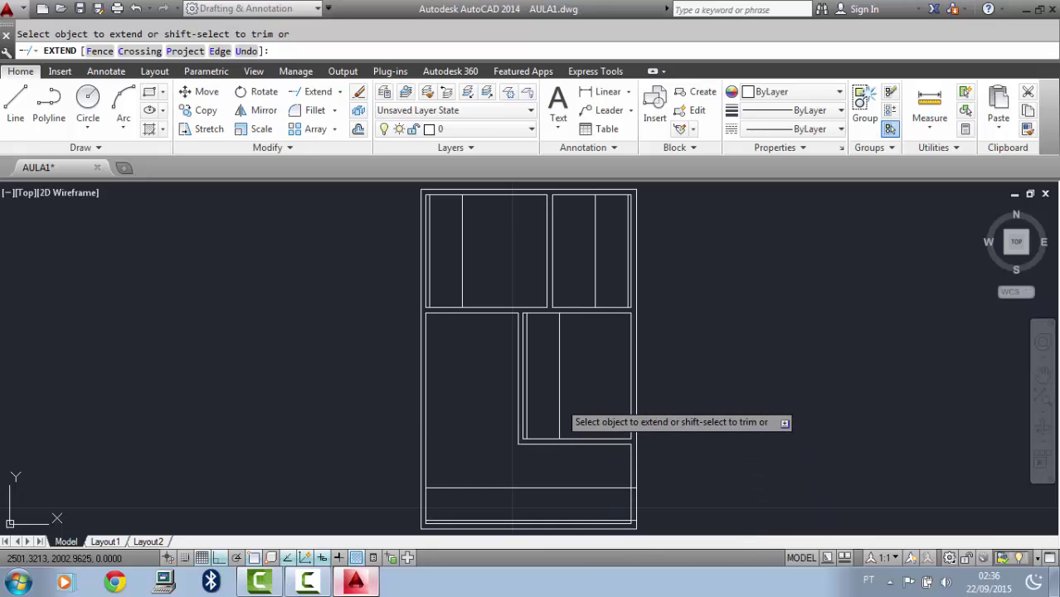
pyautogui.click(528, 417)
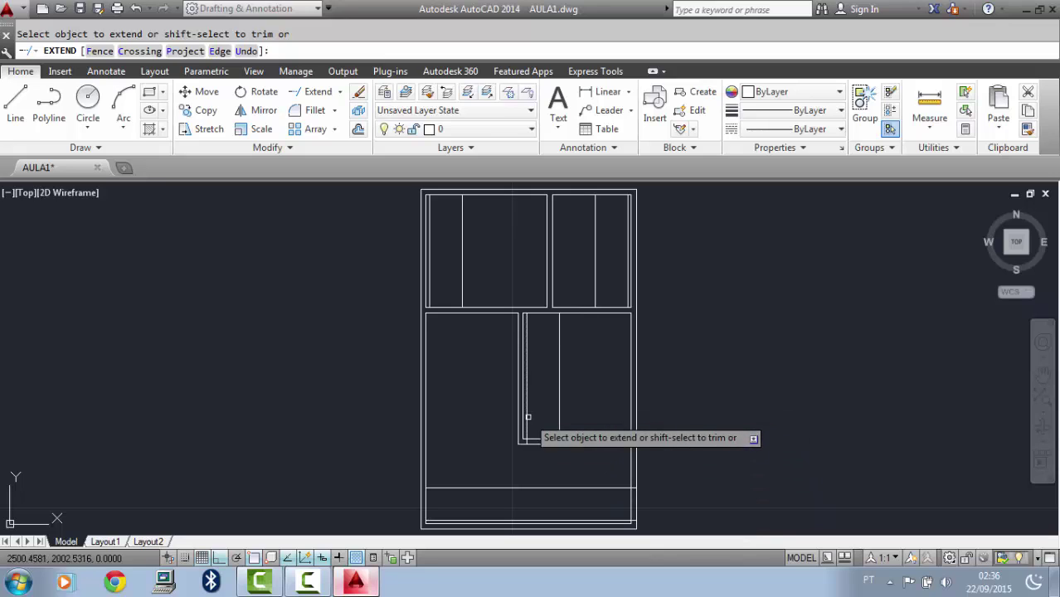
pyautogui.press('Escape')
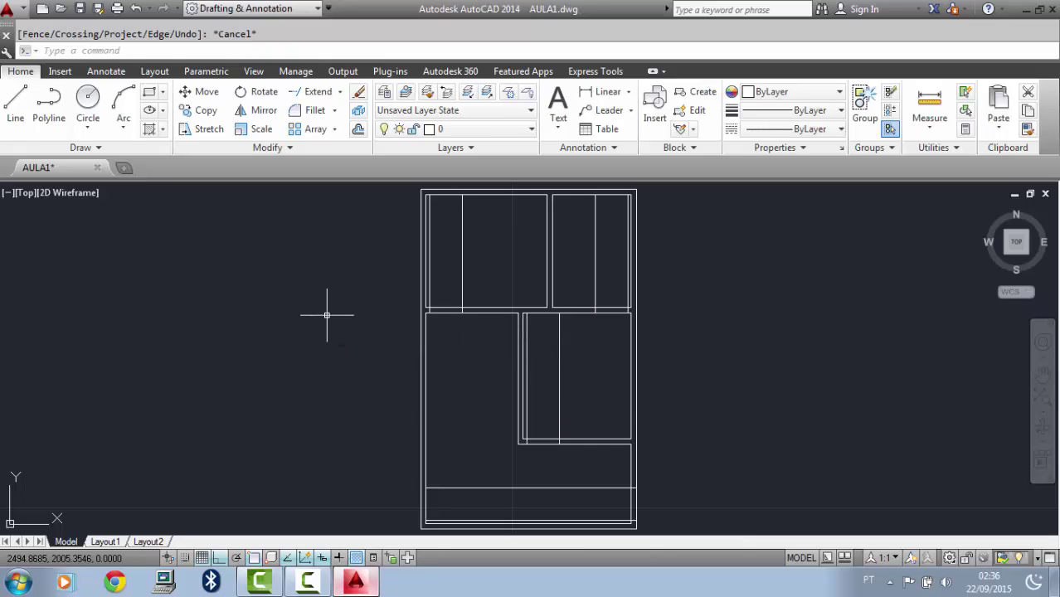
# Trim the excess offset lines and the wall segments between them to leave four door openings with closed wall ends
pyautogui.click(339, 93)
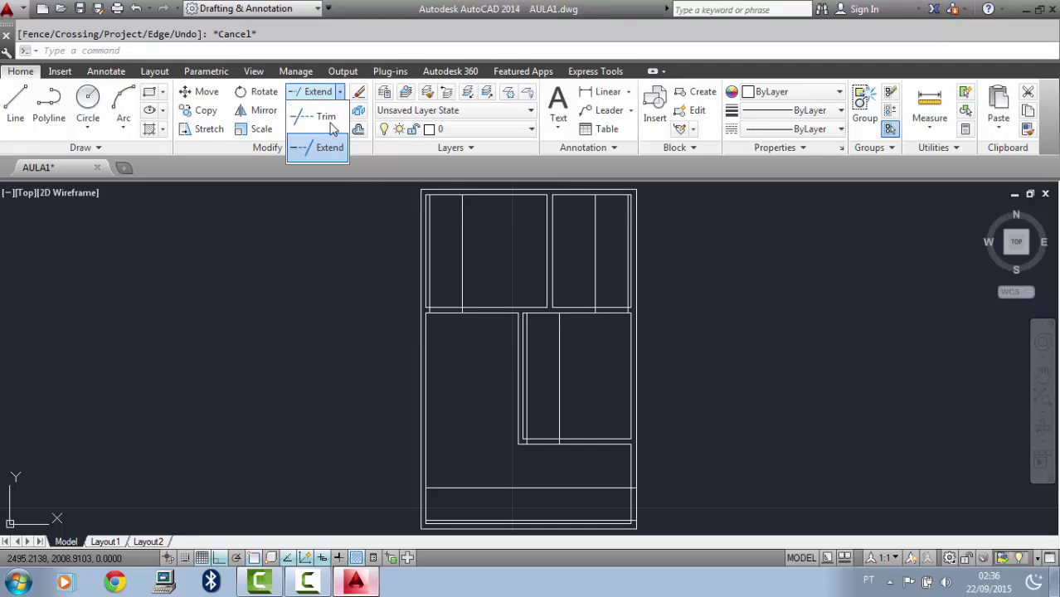
pyautogui.click(329, 120)
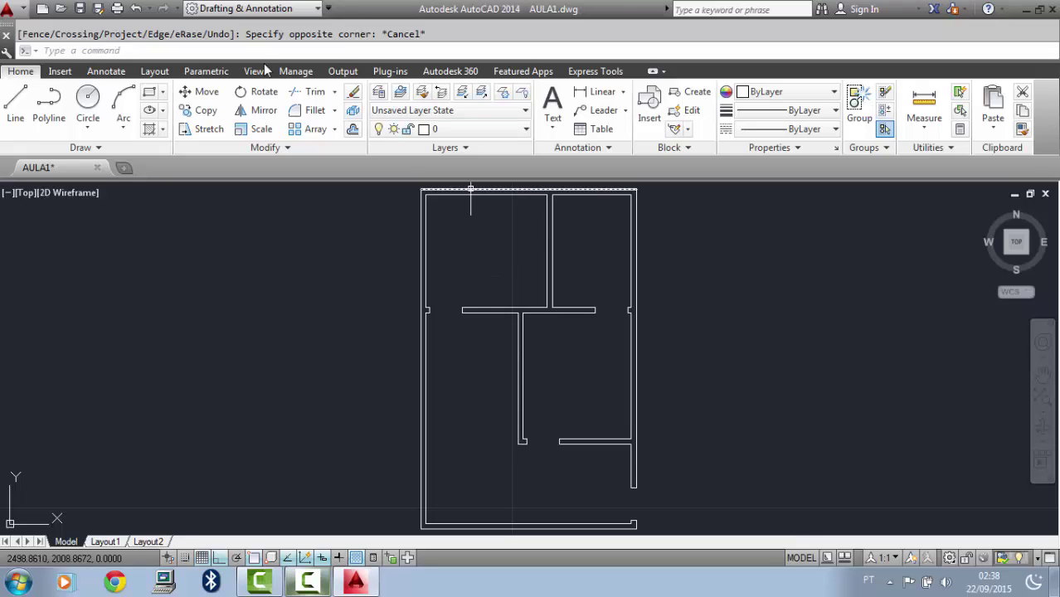
# Offset the inner left wall line of the upper-left room 1.2 to the right
pyautogui.click(353, 130)
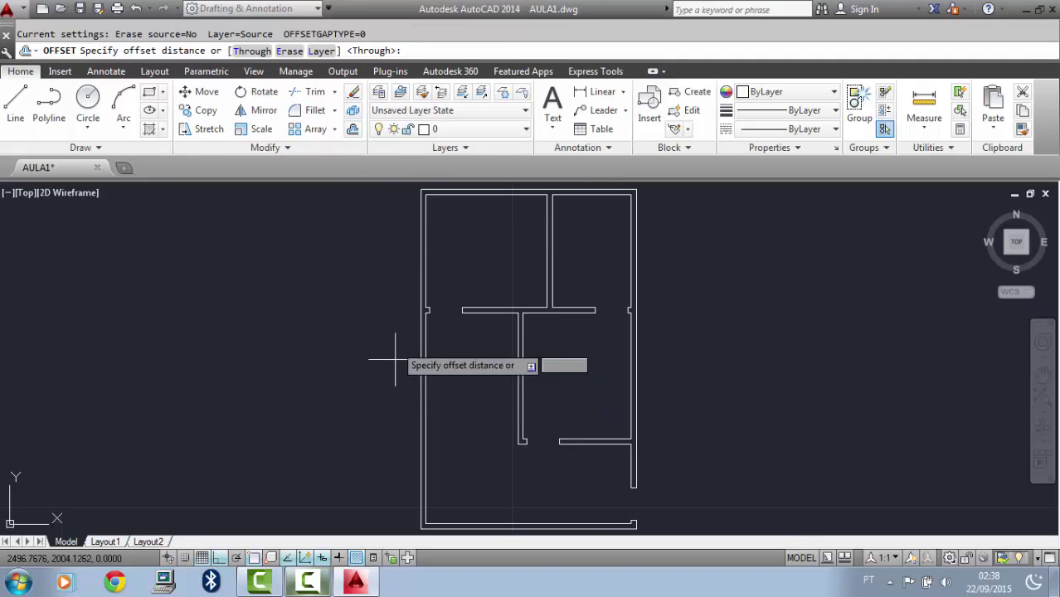
pyautogui.press('Return')
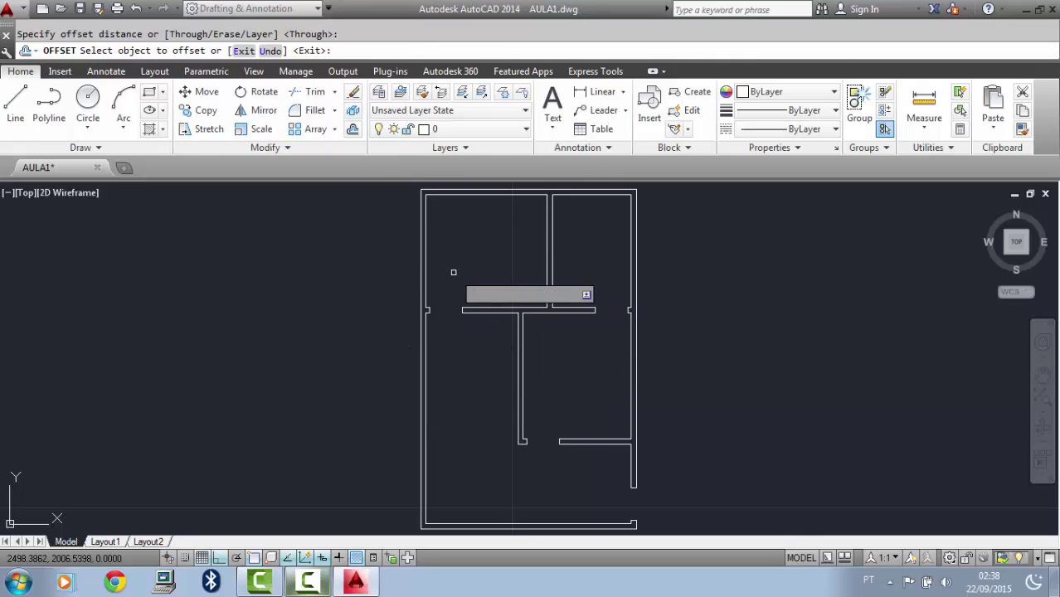
pyautogui.click(427, 269)
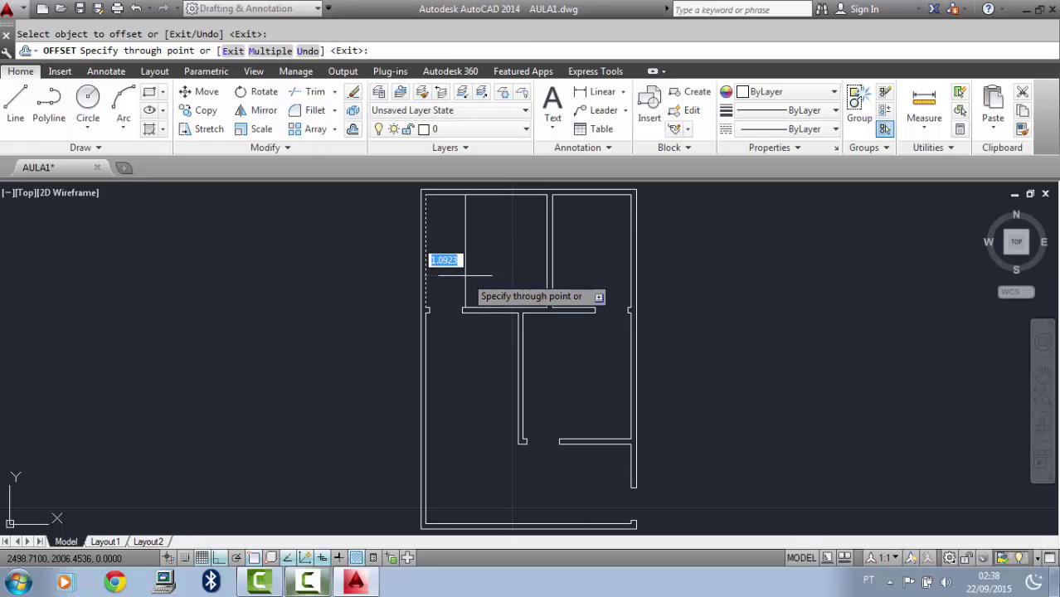
pyautogui.write('1.2')
pyautogui.press('Return')
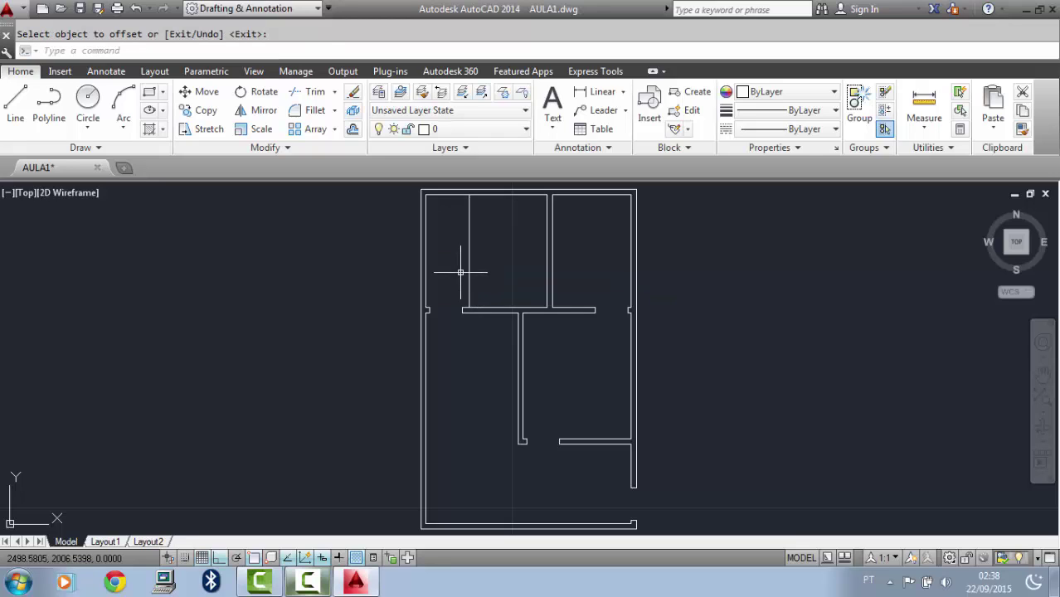
# Offset the new vertical line inside the upper-left room 1.4 to the right
pyautogui.press('Return')
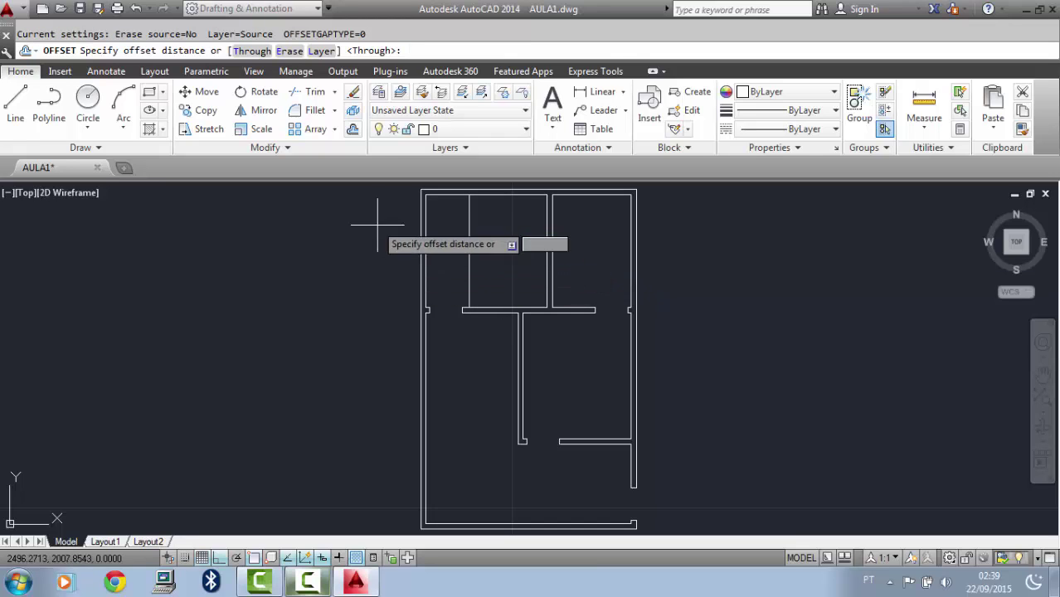
pyautogui.press('Return')
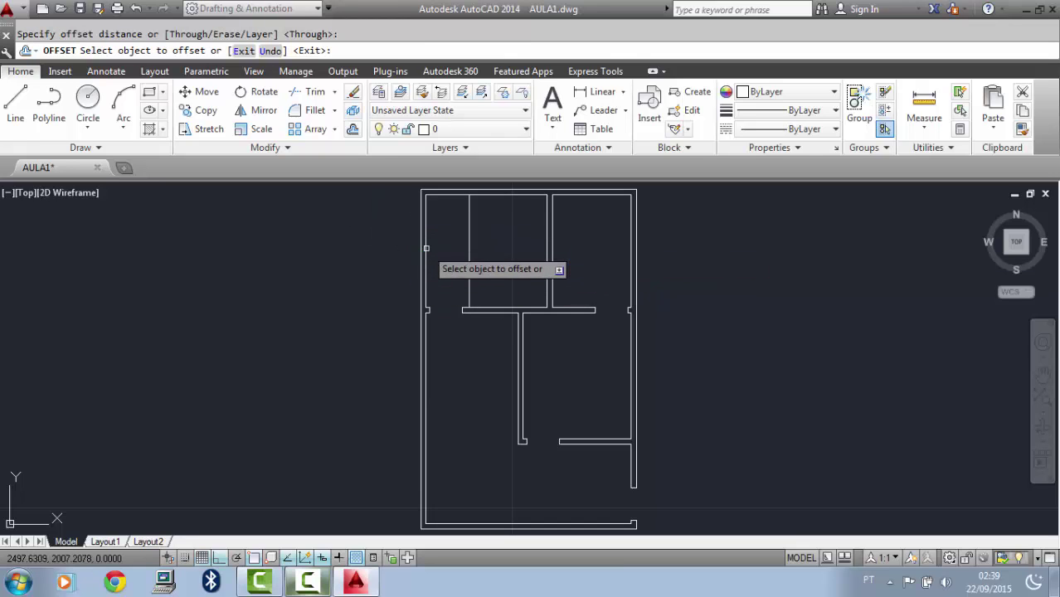
pyautogui.click(469, 253)
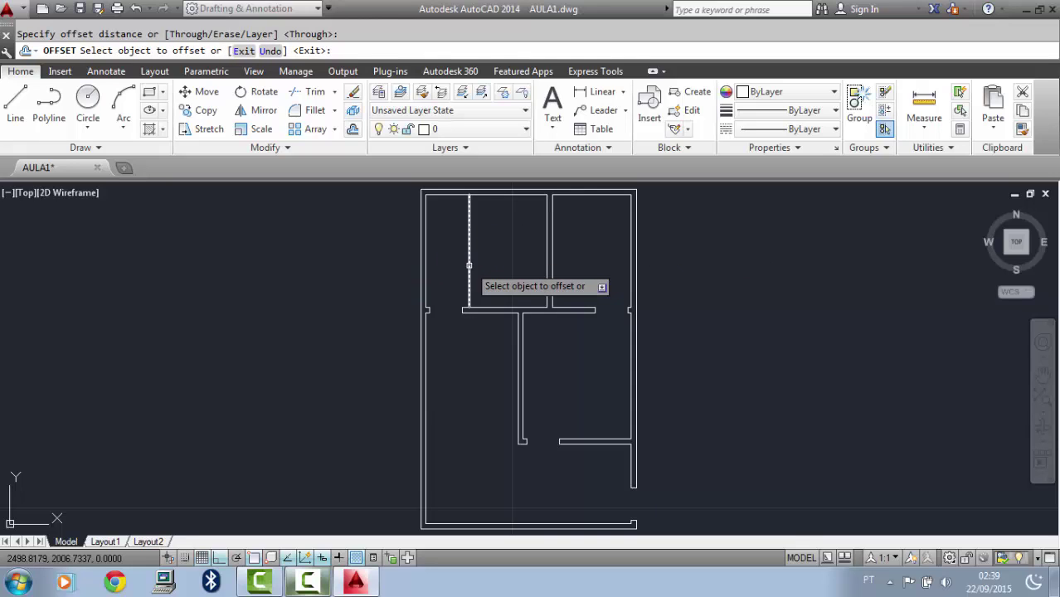
pyautogui.click(469, 266)
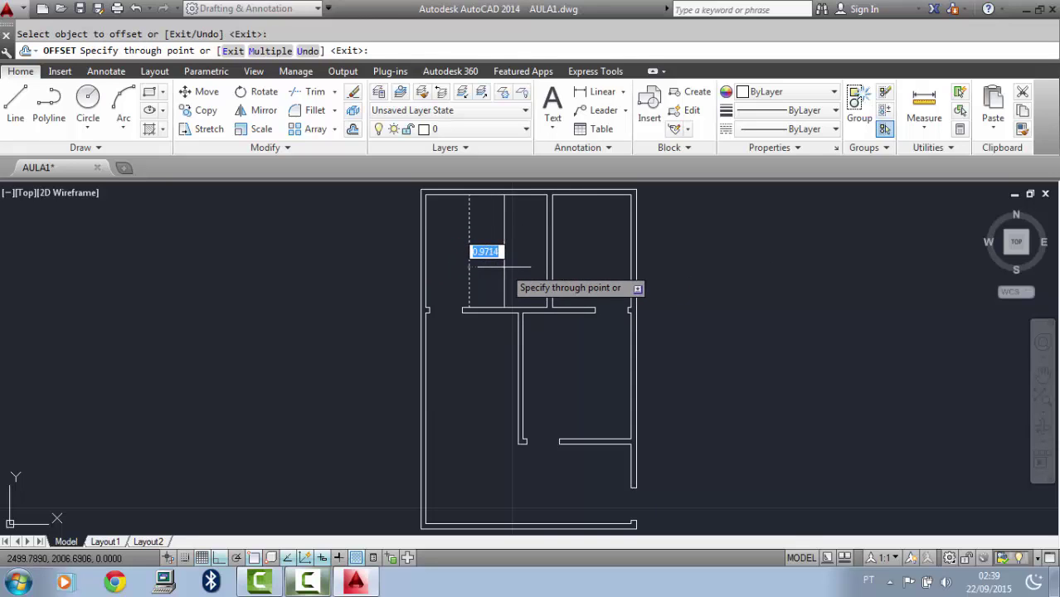
pyautogui.write('1.4')
pyautogui.press('Return')
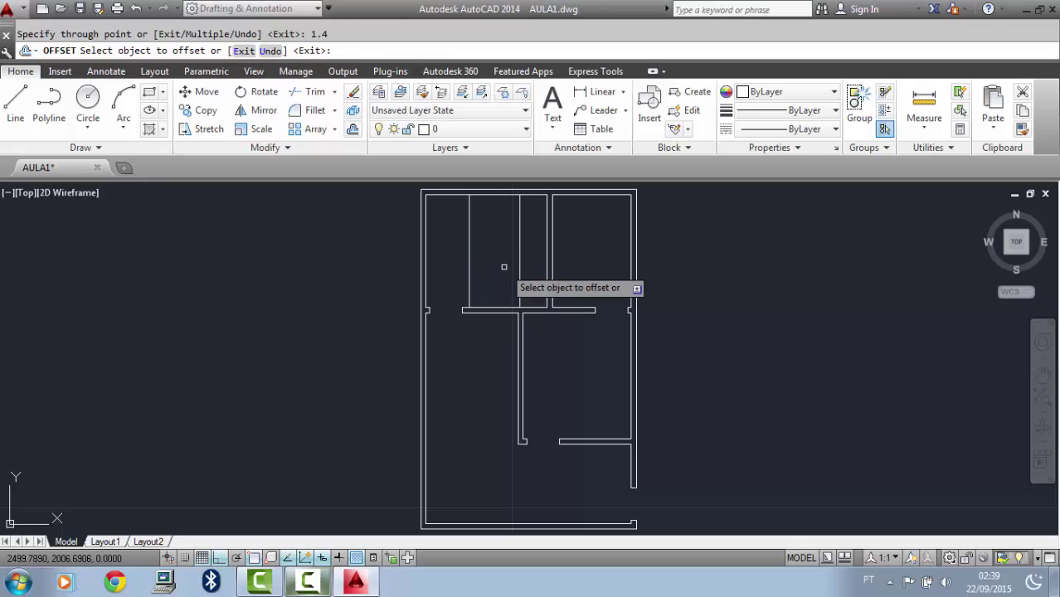
# Offset the right line of the upper partition 0.5 to the right into the upper-right room, and that new line a further 0.8 right
pyautogui.click(553, 253)
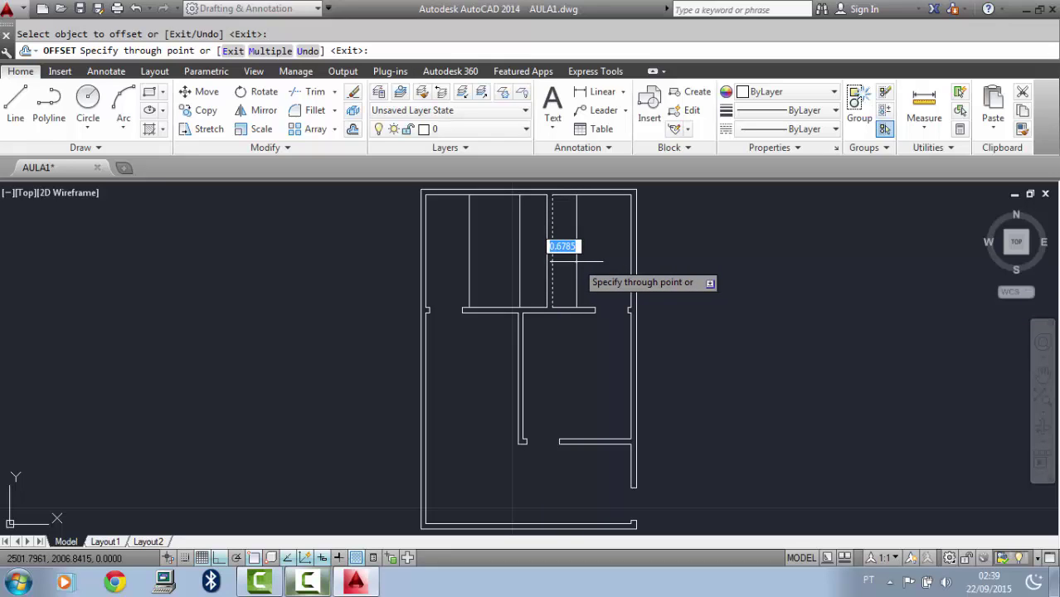
pyautogui.write('.5')
pyautogui.press('Return')
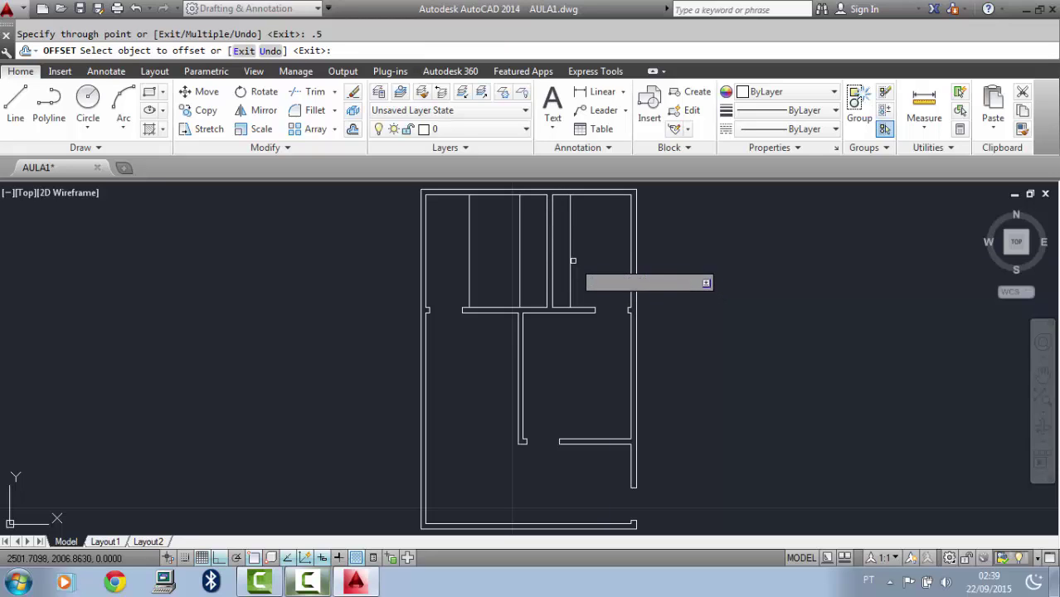
pyautogui.click(571, 259)
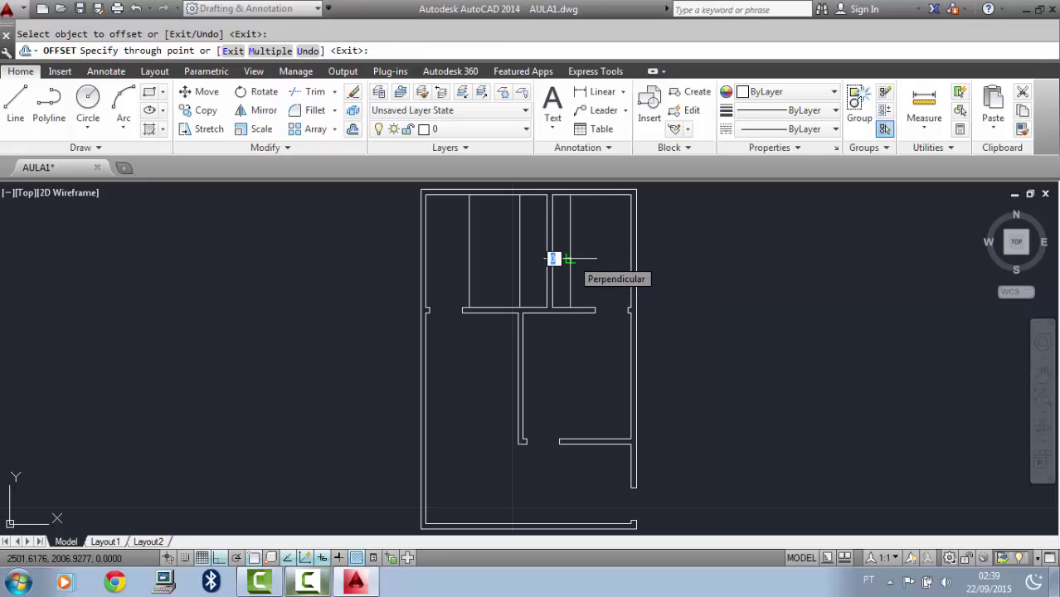
pyautogui.press('Escape')
pyautogui.press('Return')
pyautogui.press('Return')
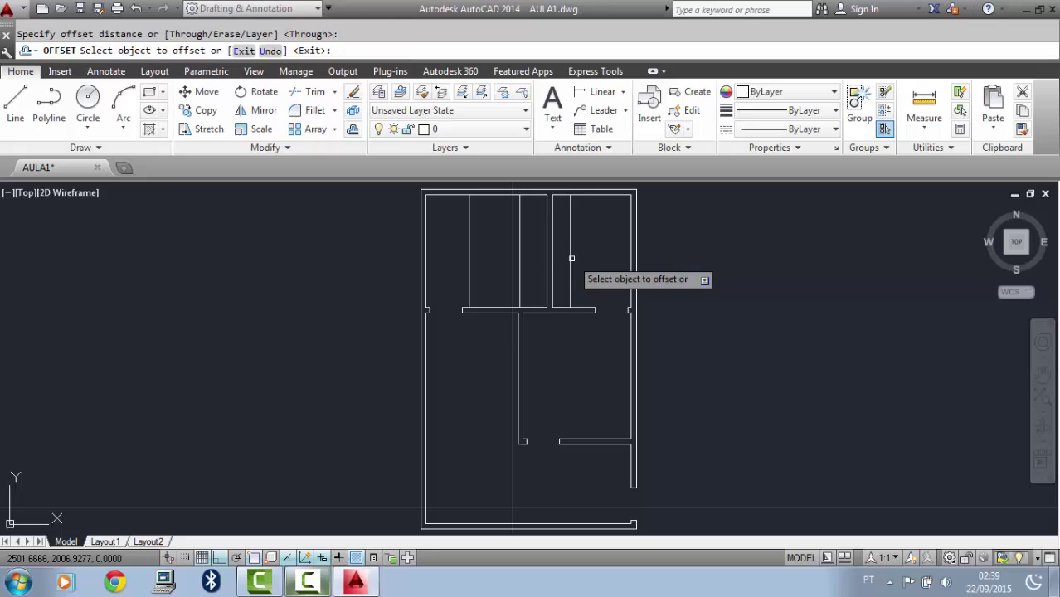
pyautogui.click(572, 259)
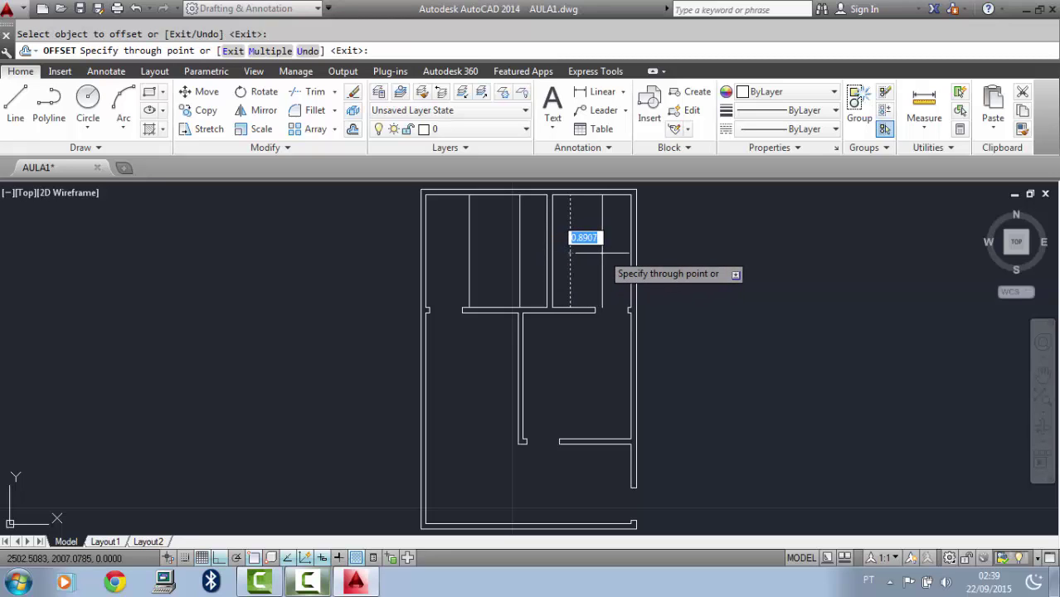
pyautogui.write('.8')
pyautogui.press('Return')
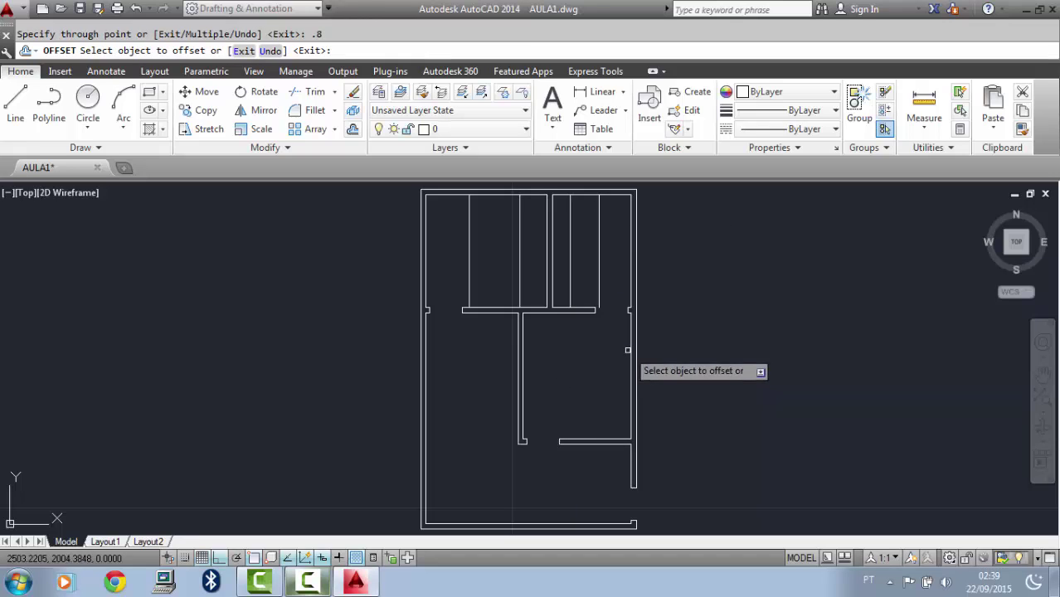
# Offset the upper line of the lower-right horizontal partition 1.1 upward, and that new line a further 1.3 upward
pyautogui.click(597, 441)
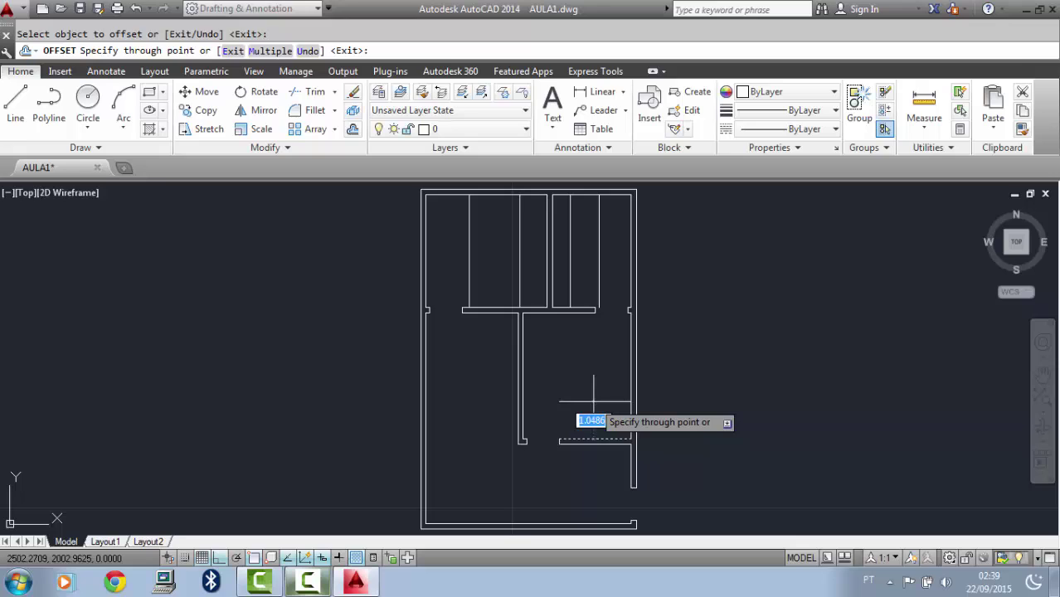
pyautogui.write('1.1')
pyautogui.press('Return')
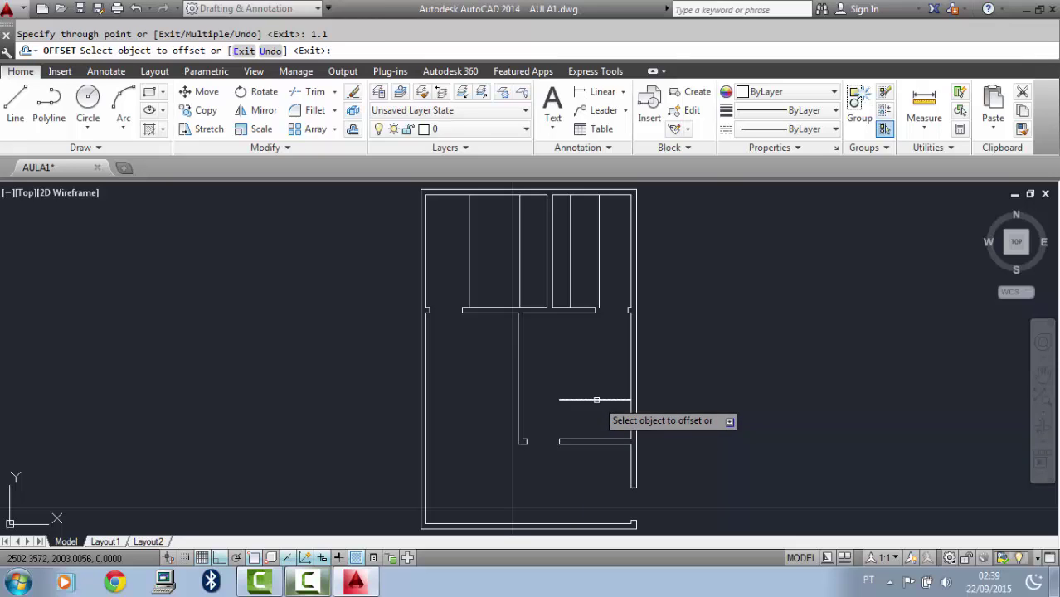
pyautogui.click(580, 399)
pyautogui.write('1')
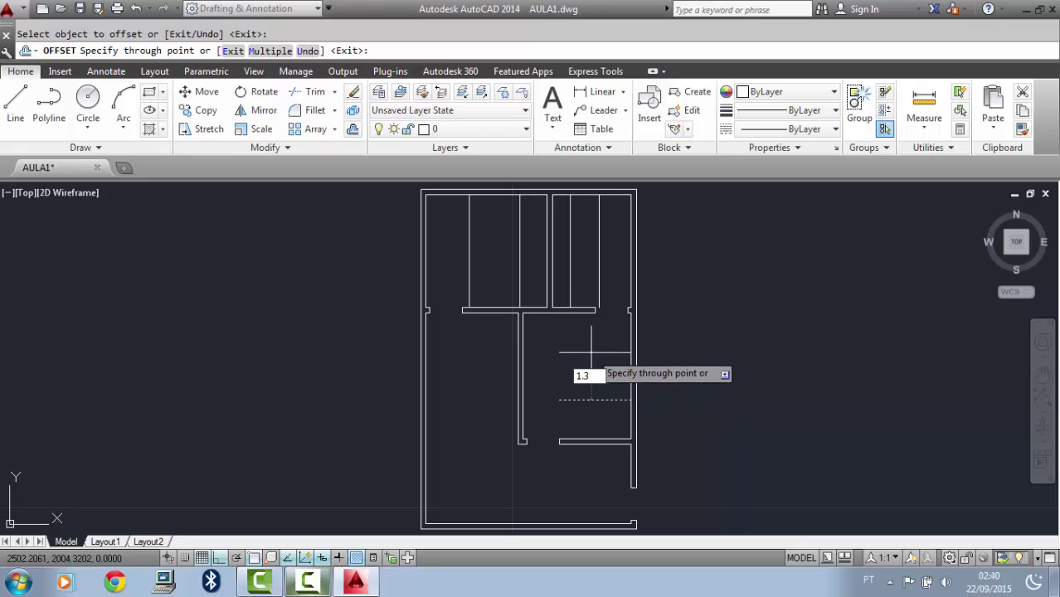
pyautogui.write('.3')
pyautogui.press('Return')
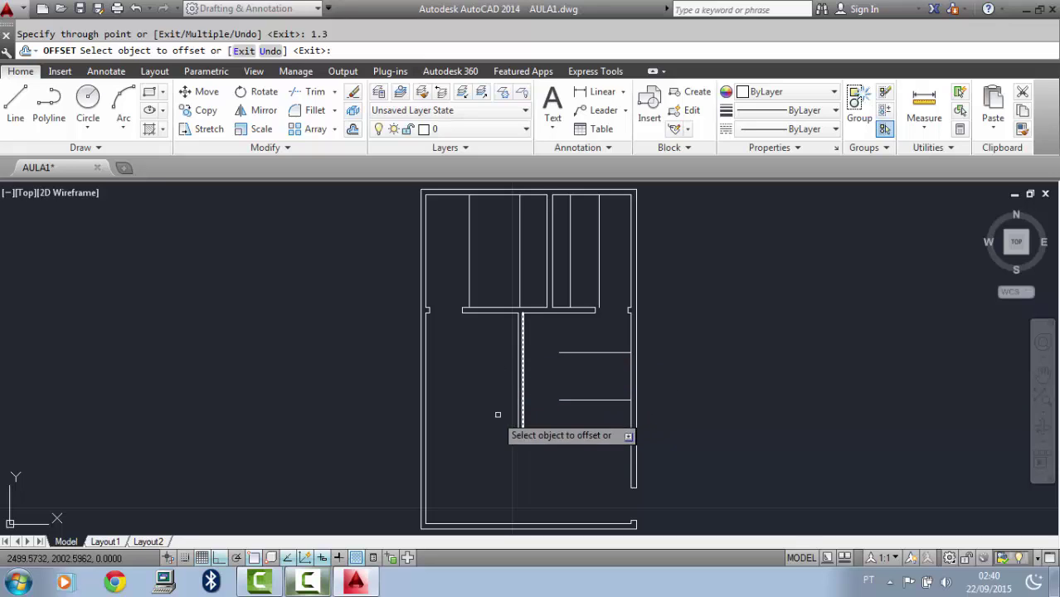
# Offset the inner right wall line of the lower room 3.4 to the left, and that new line a further 1.4 left
pyautogui.click(628, 470)
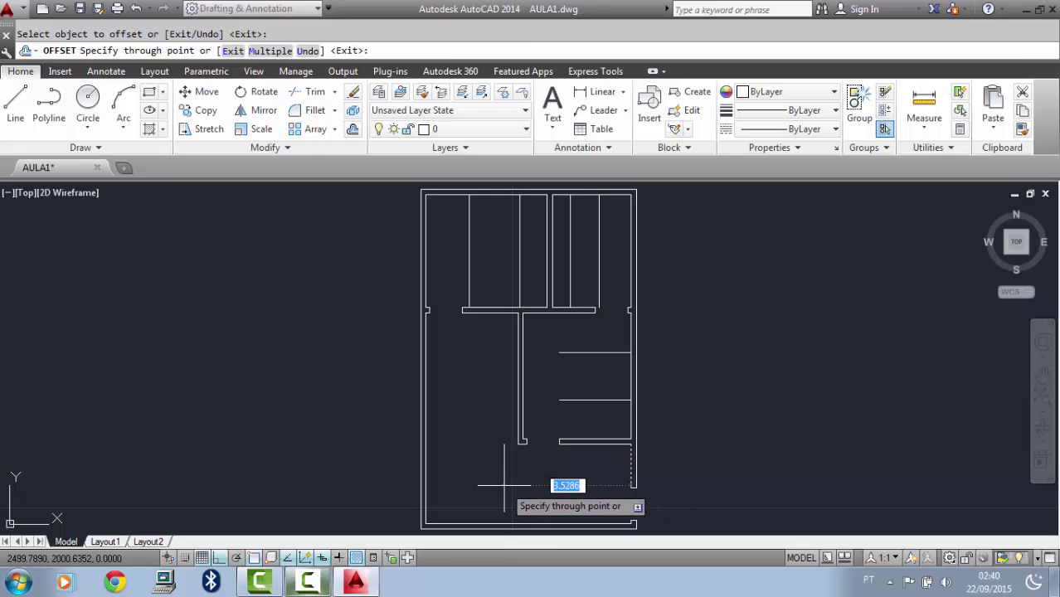
pyautogui.write('3.4')
pyautogui.press('Return')
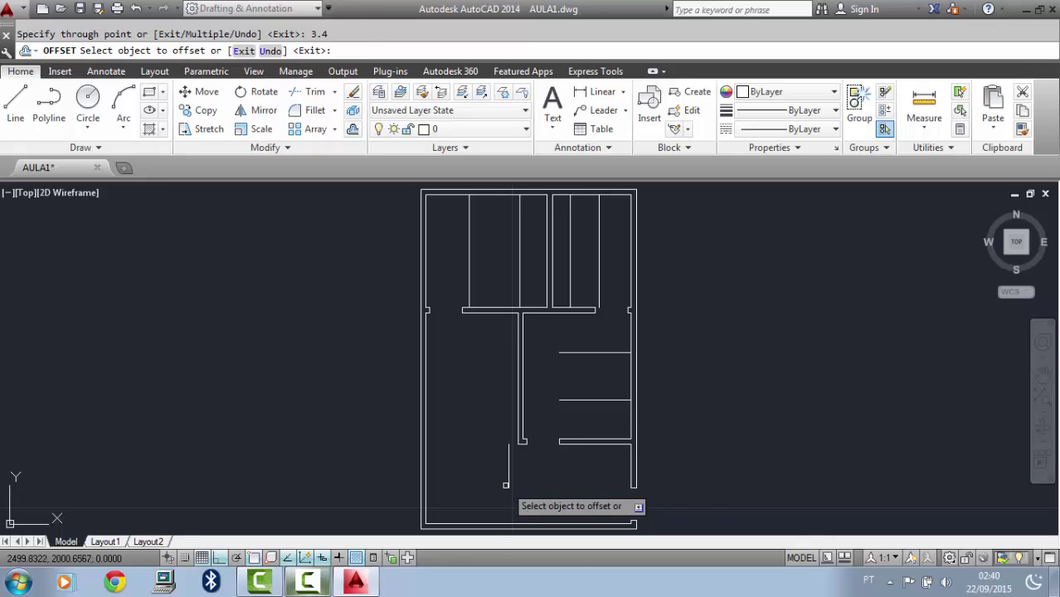
pyautogui.click(508, 469)
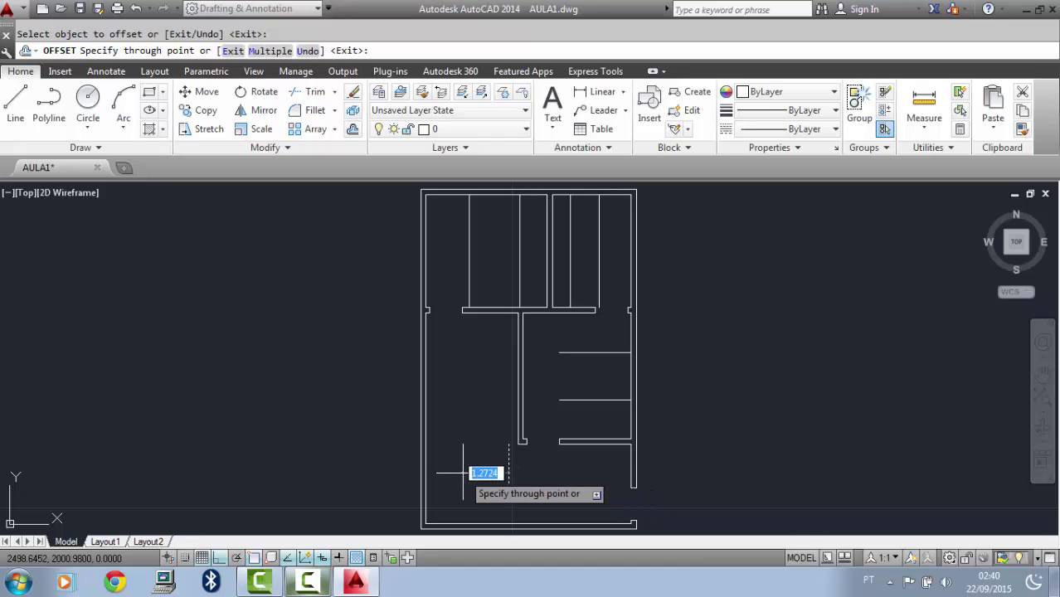
pyautogui.write('1.4')
pyautogui.press('Return')
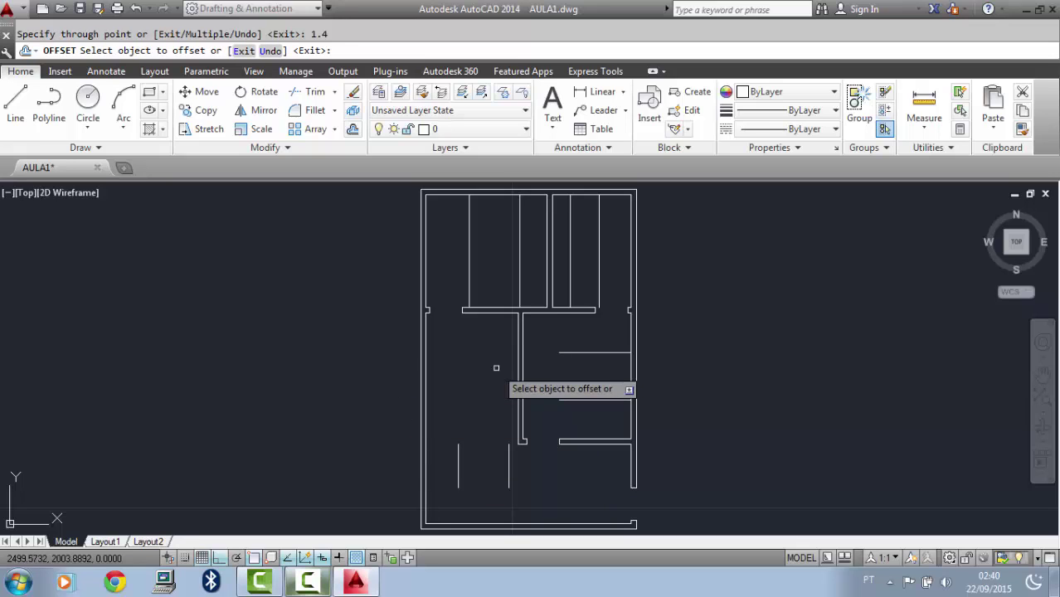
pyautogui.press('Escape')
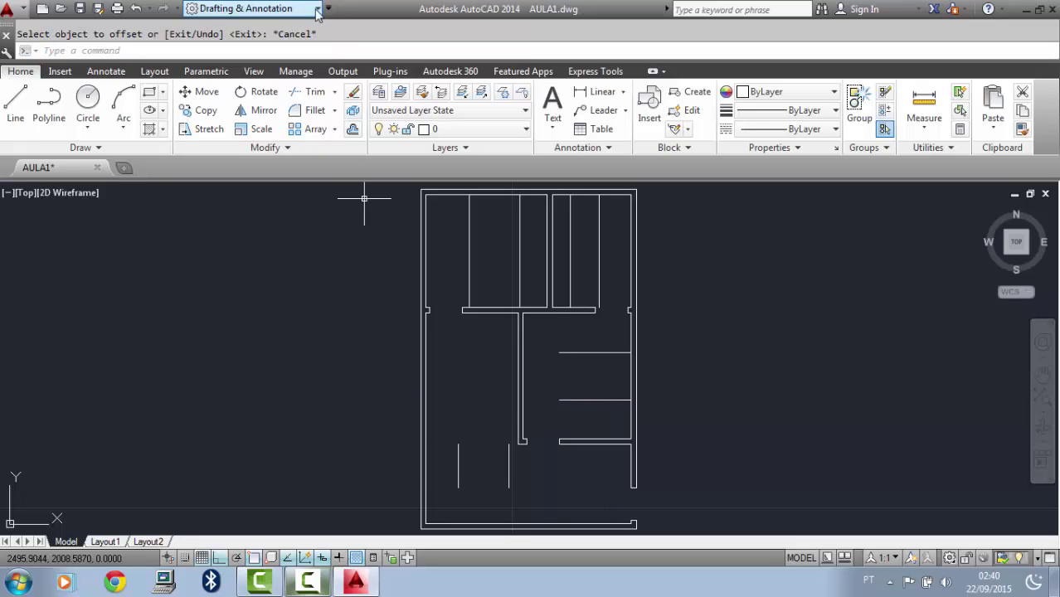
# Extend the four vertical offset lines in the two upper rooms to the outer line of the top wall
pyautogui.click(334, 93)
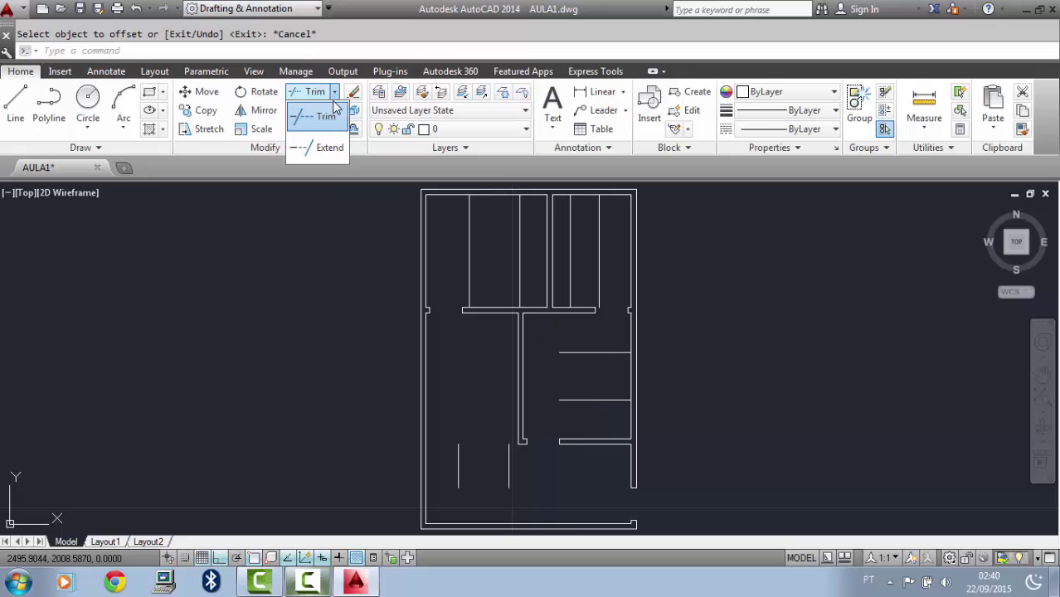
pyautogui.click(327, 153)
pyautogui.press('Return')
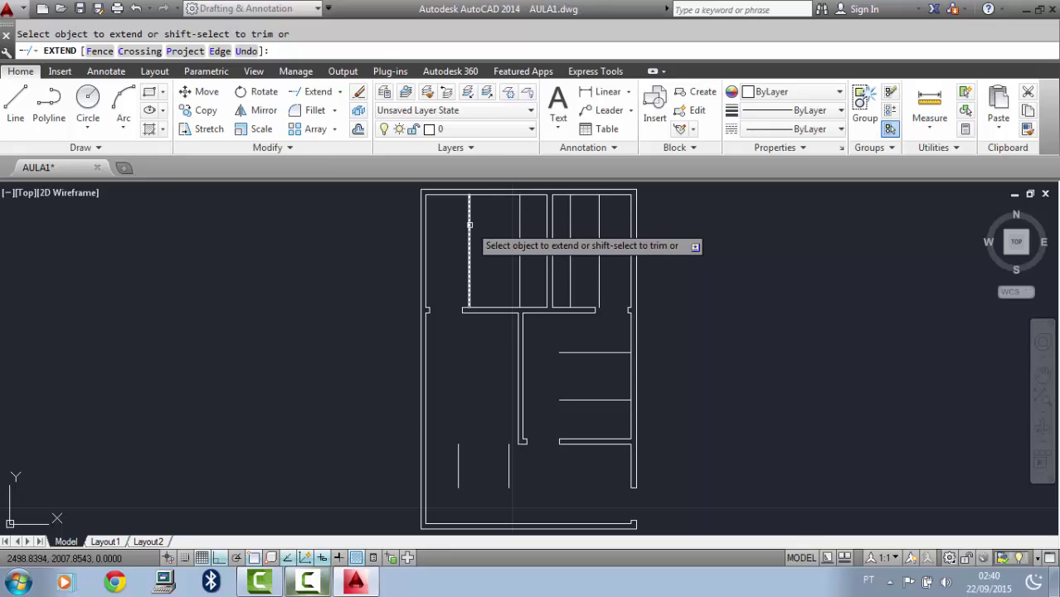
pyautogui.click(521, 211)
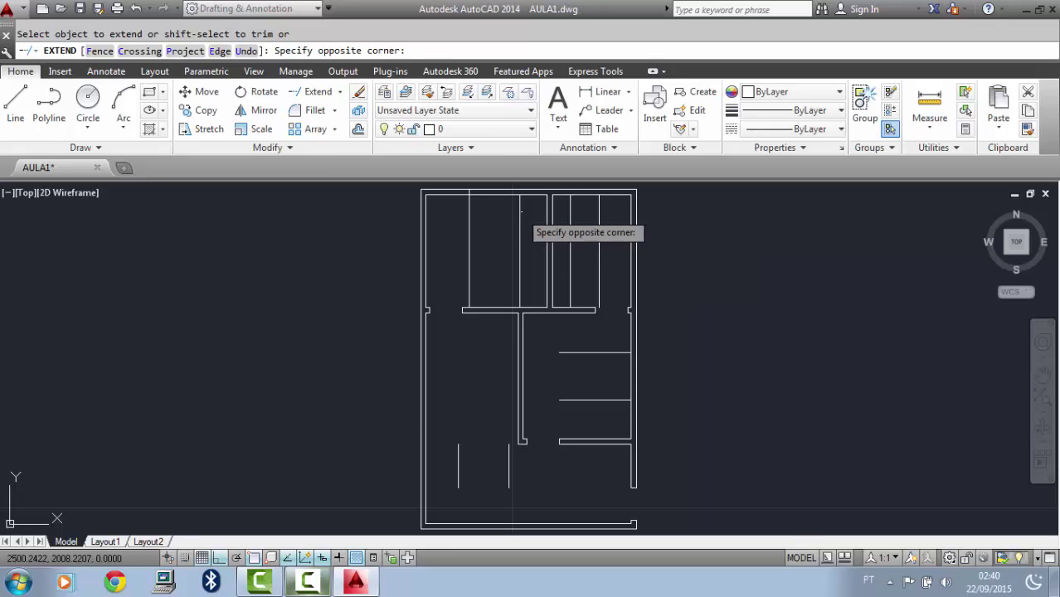
pyautogui.click(520, 211)
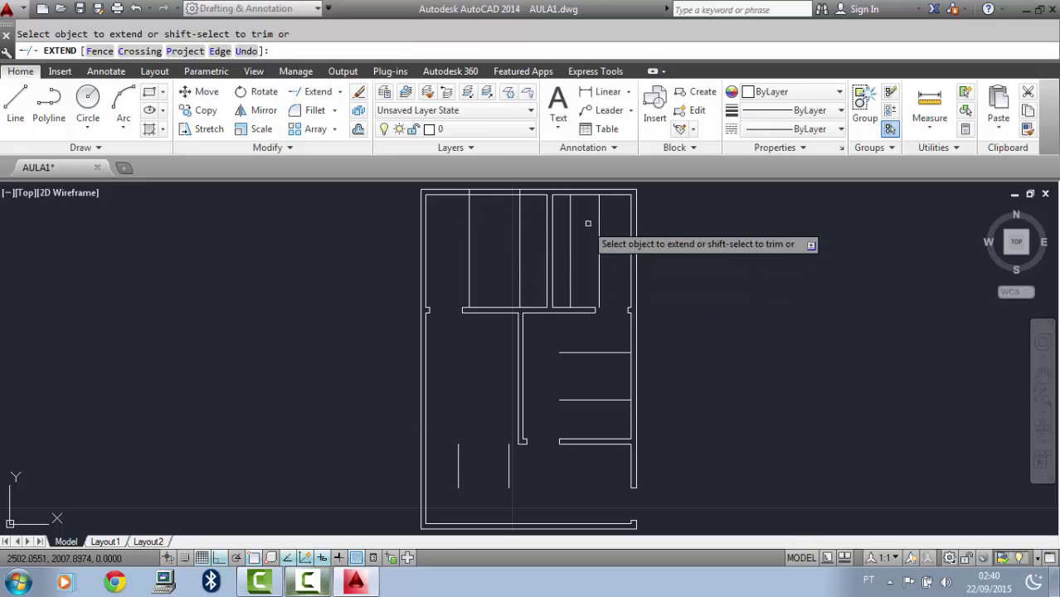
pyautogui.click(605, 231)
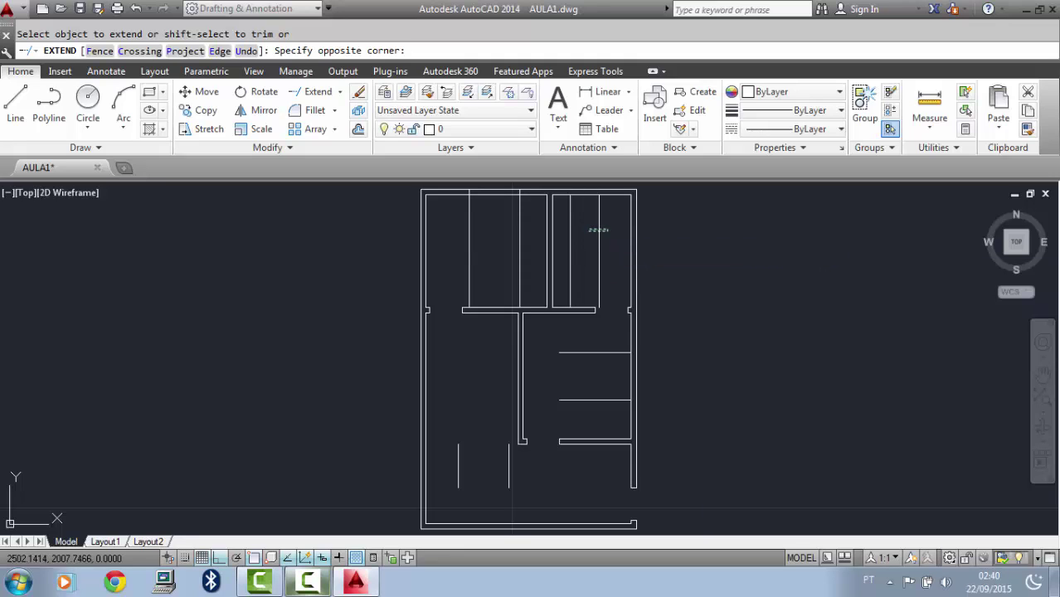
pyautogui.click(567, 215)
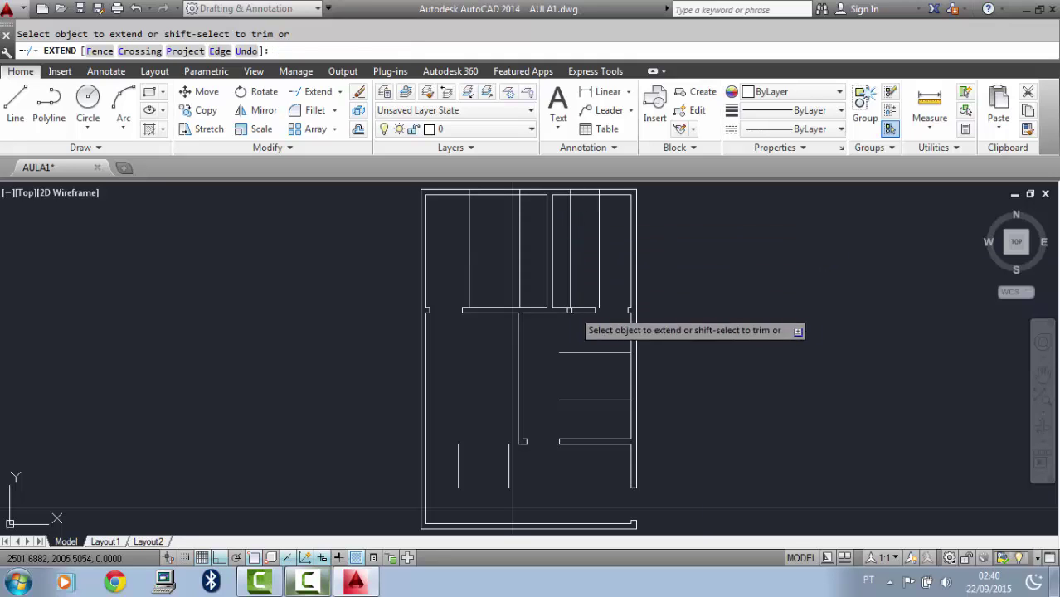
# Extend the two horizontal offset lines to the outer right wall line and the two lower vertical ones to the outer bottom wall line
pyautogui.click(616, 340)
pyautogui.click(605, 416)
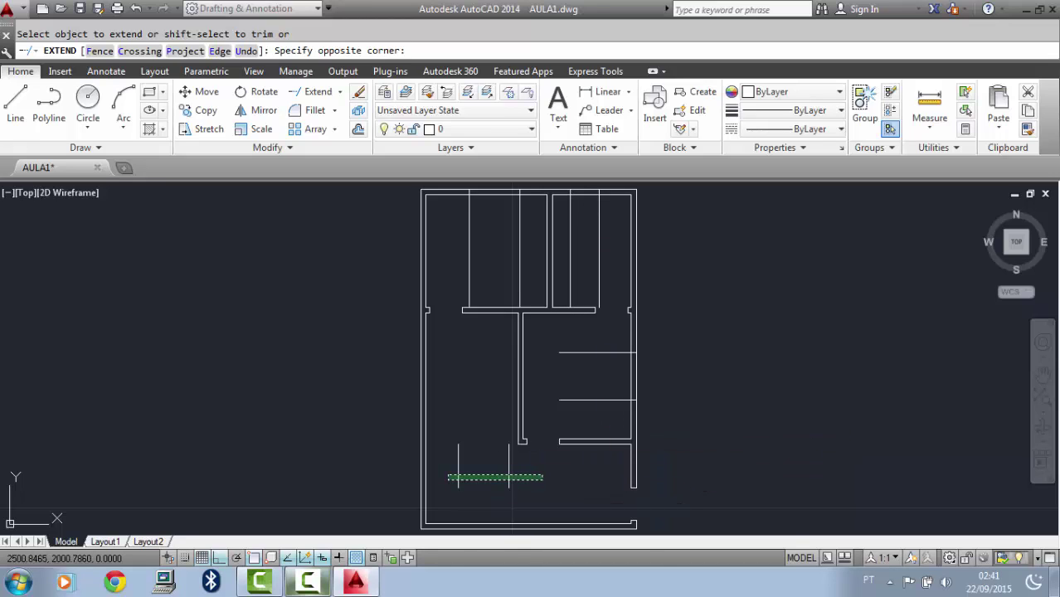
pyautogui.click(541, 479)
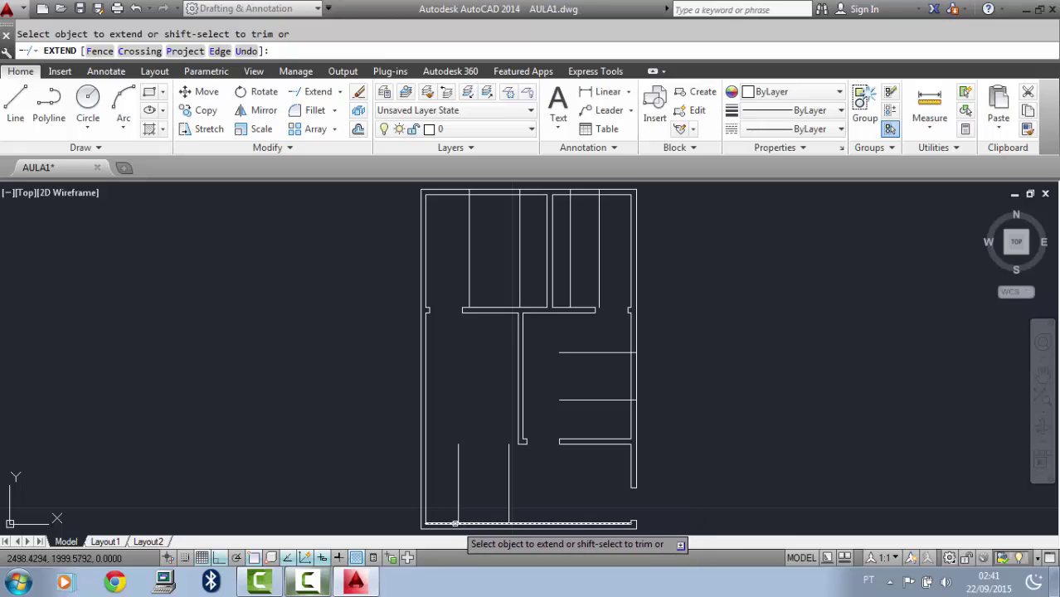
pyautogui.click(451, 495)
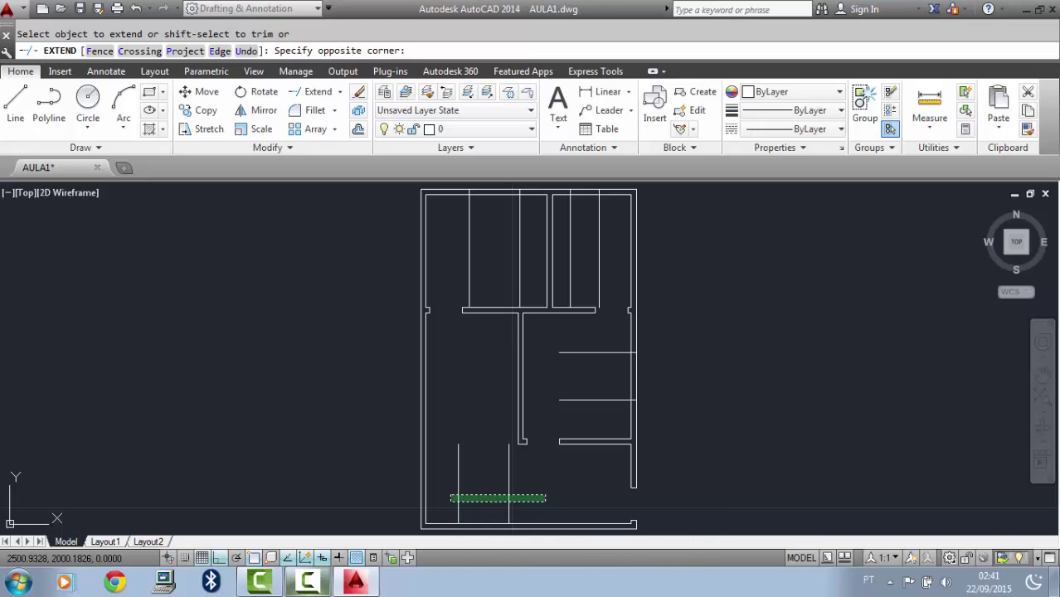
pyautogui.click(545, 502)
pyautogui.press('Escape')
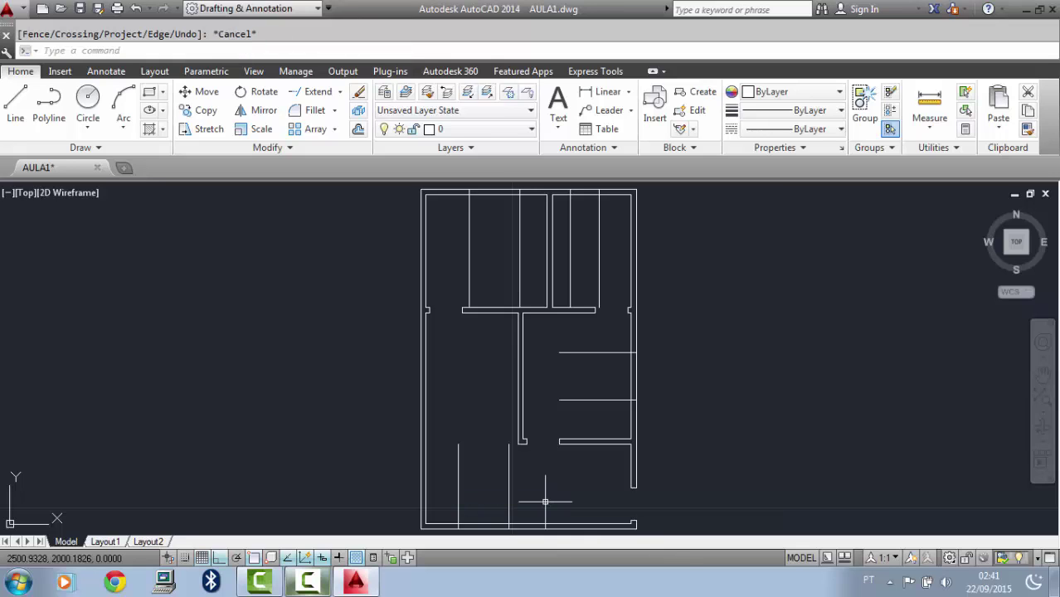
# Trim the parts of the eight offset lines inside the rooms, leaving only short pieces across the outer wall thickness
pyautogui.click(340, 93)
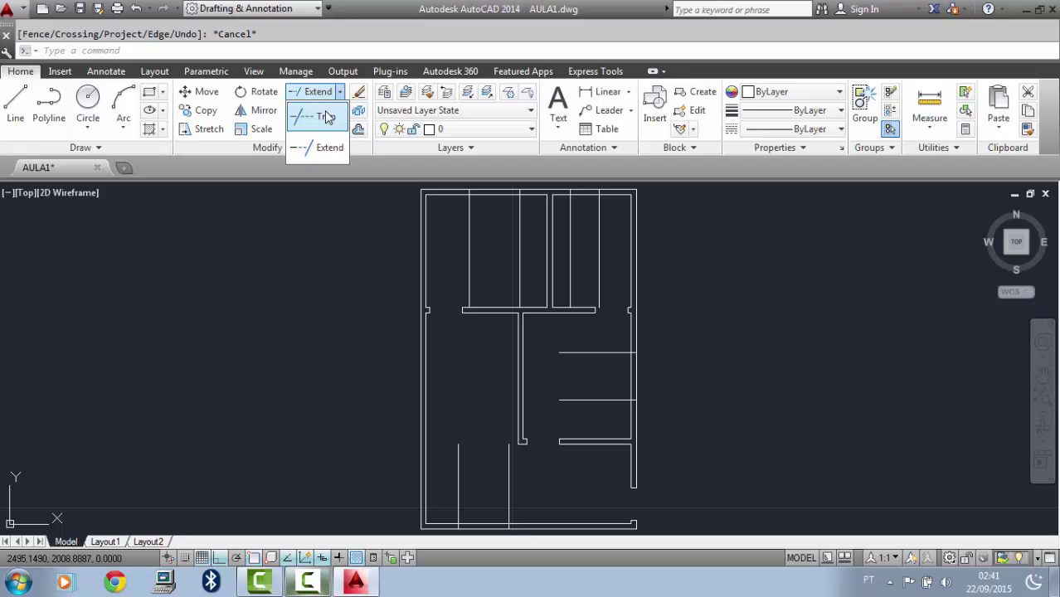
pyautogui.click(324, 117)
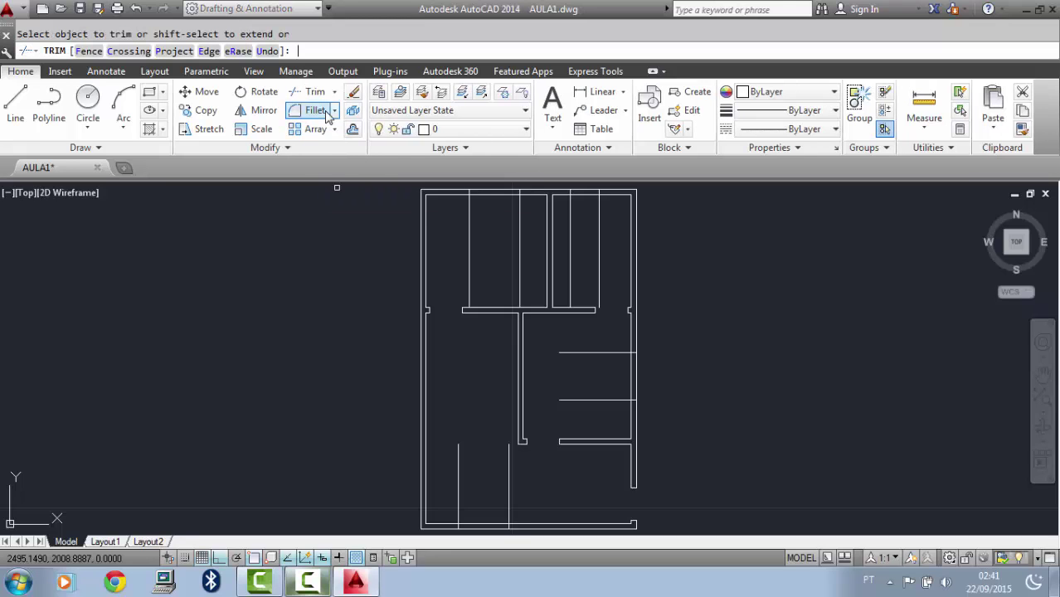
pyautogui.click(452, 234)
pyautogui.click(536, 249)
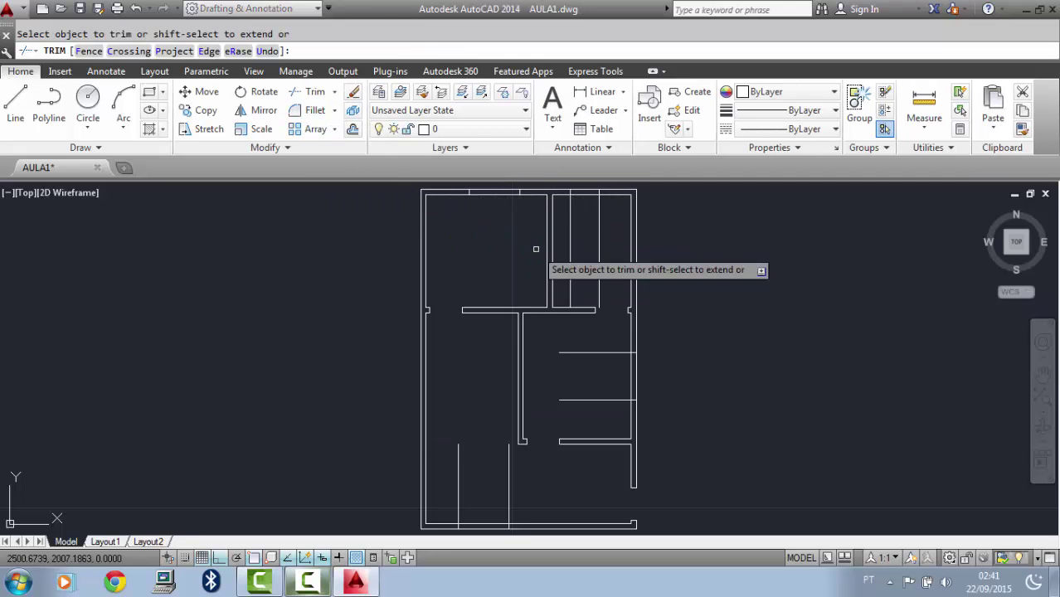
pyautogui.click(607, 252)
pyautogui.click(561, 244)
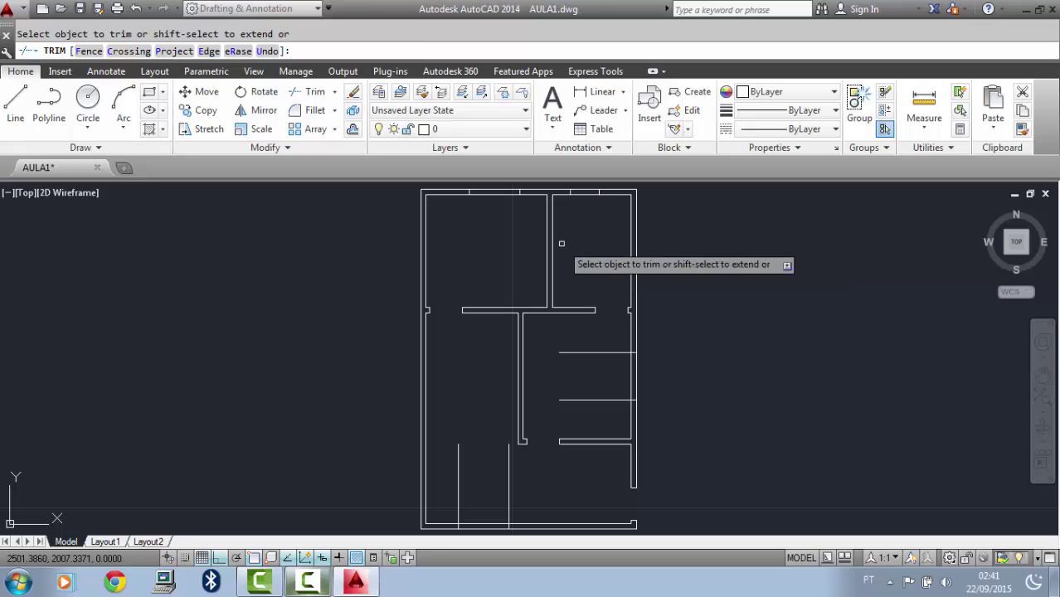
pyautogui.click(580, 337)
pyautogui.click(558, 415)
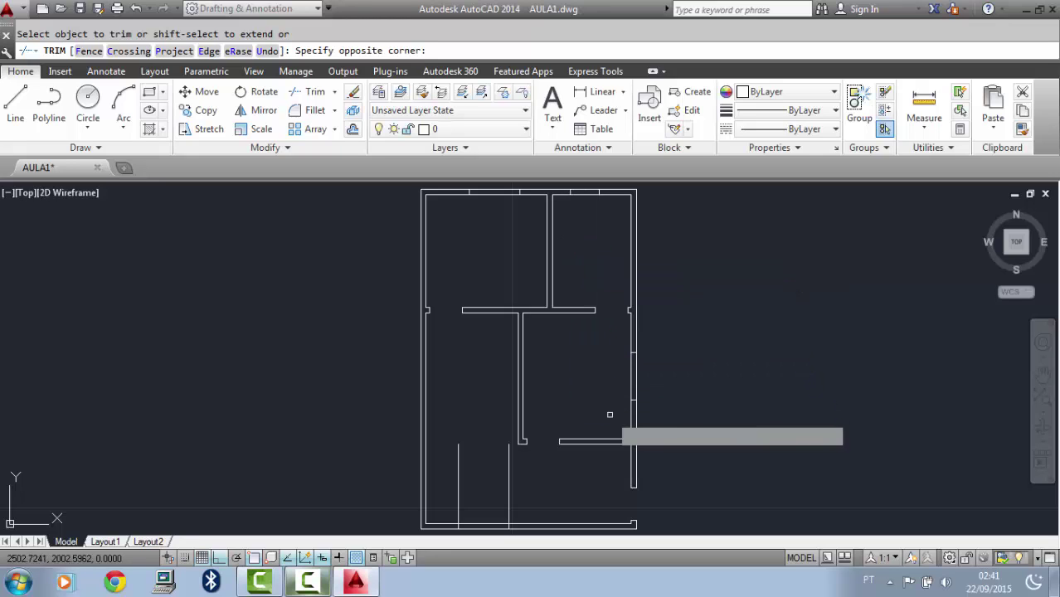
pyautogui.click(550, 478)
pyautogui.click(445, 498)
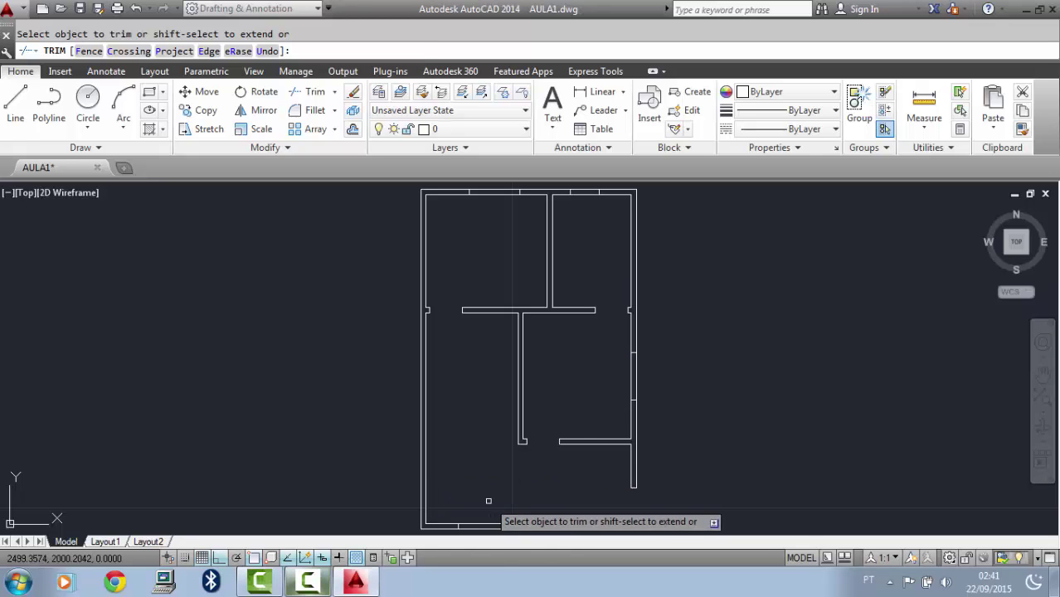
# Trim the double wall lines between the marks on the bottom wall and on the right wall to open both gaps
pyautogui.click(487, 498)
pyautogui.click(492, 535)
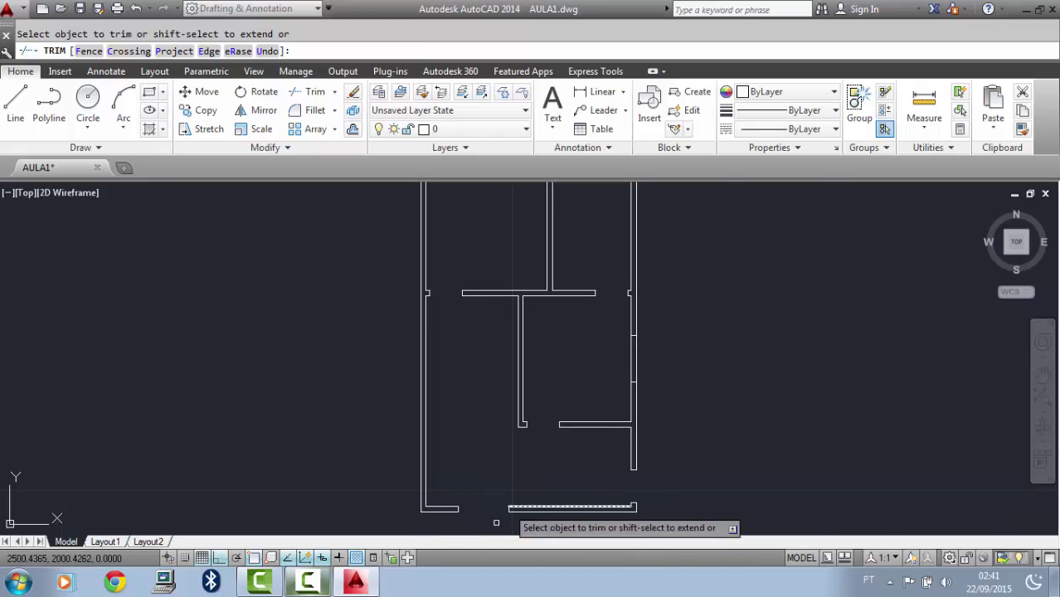
pyautogui.click(612, 348)
pyautogui.click(683, 369)
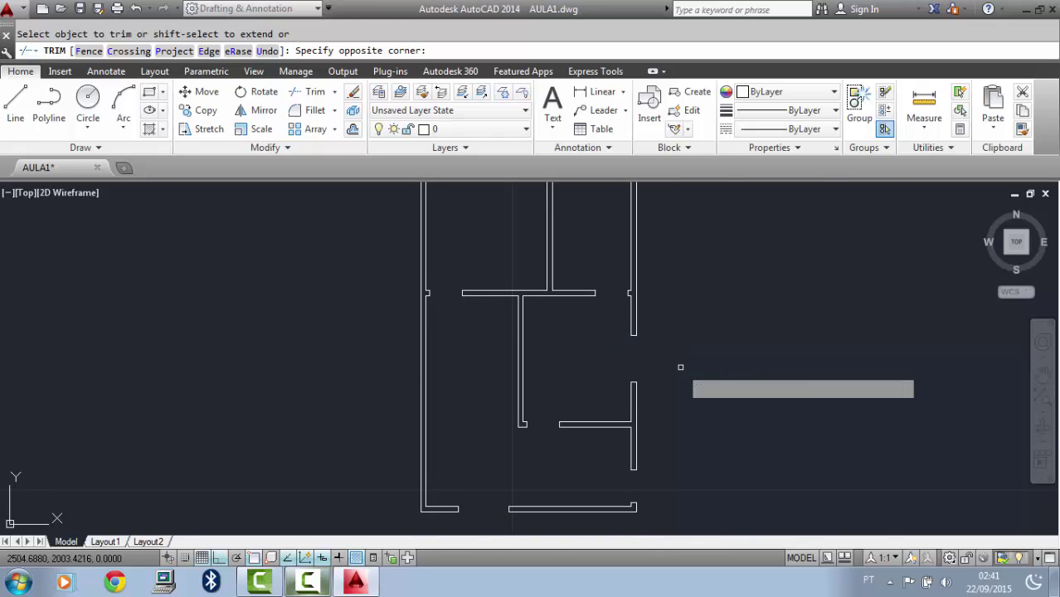
# Trim the double wall lines between the marks on the top wall to open one gap in each upper room
pyautogui.moveTo(744, 328); pyautogui.dragTo(756, 482, button='middle')
pyautogui.press('Escape')
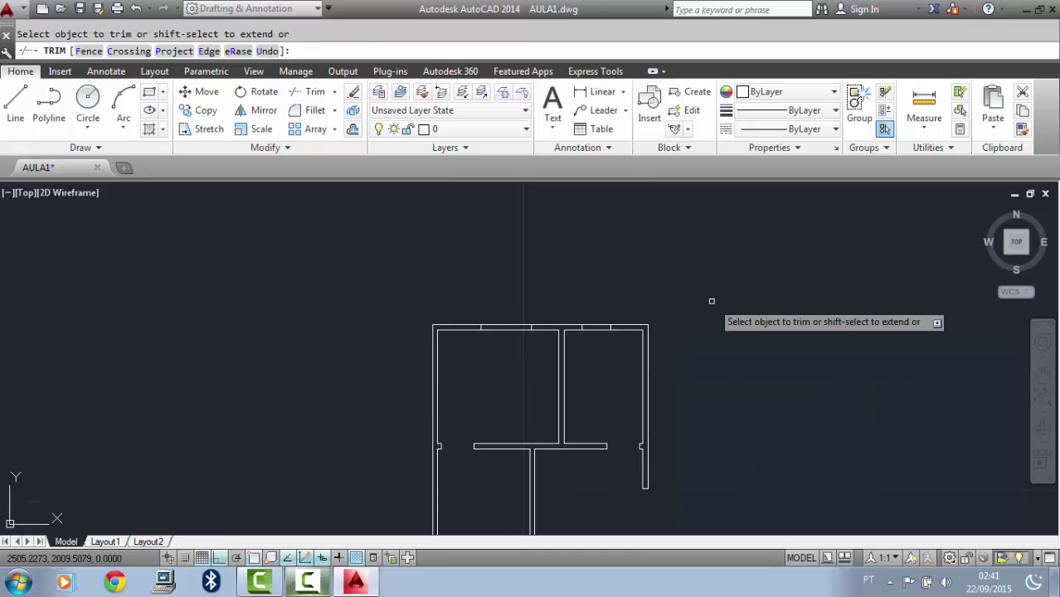
pyautogui.click(599, 301)
pyautogui.click(596, 355)
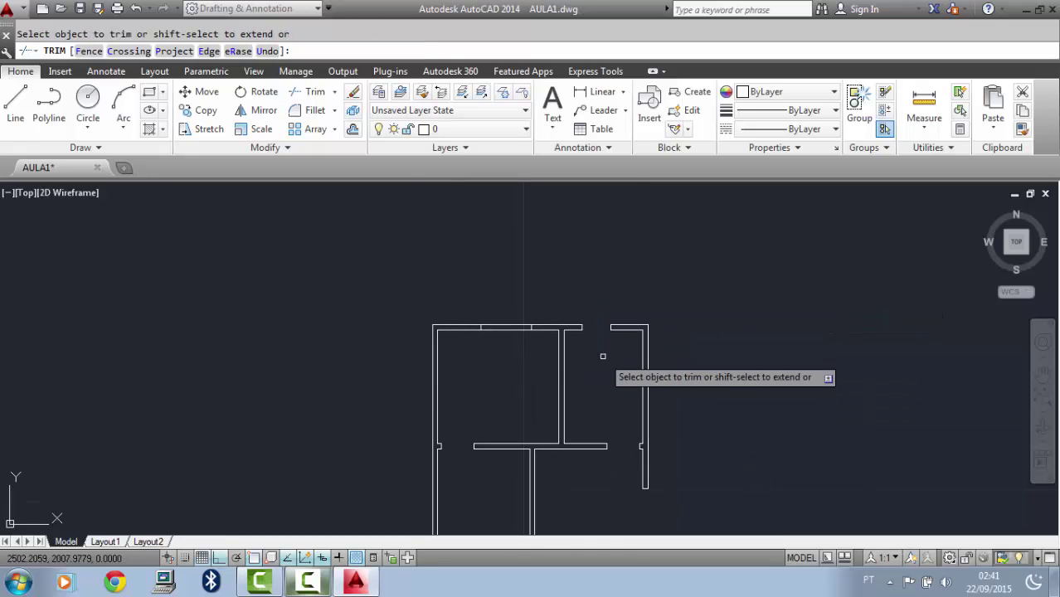
pyautogui.click(503, 311)
pyautogui.click(522, 351)
pyautogui.press('Escape')
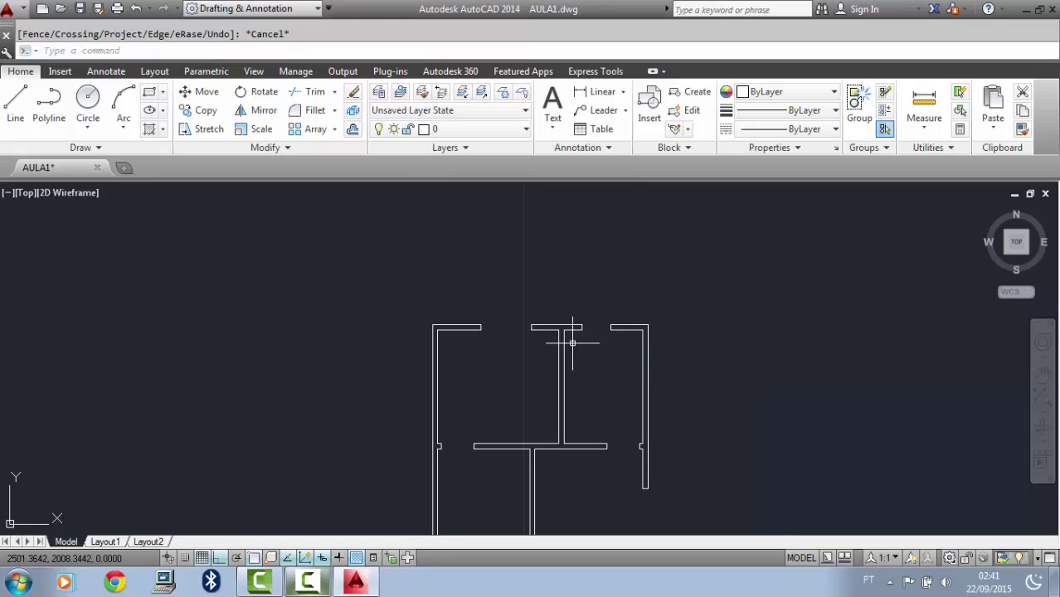
pyautogui.click(1042, 397)
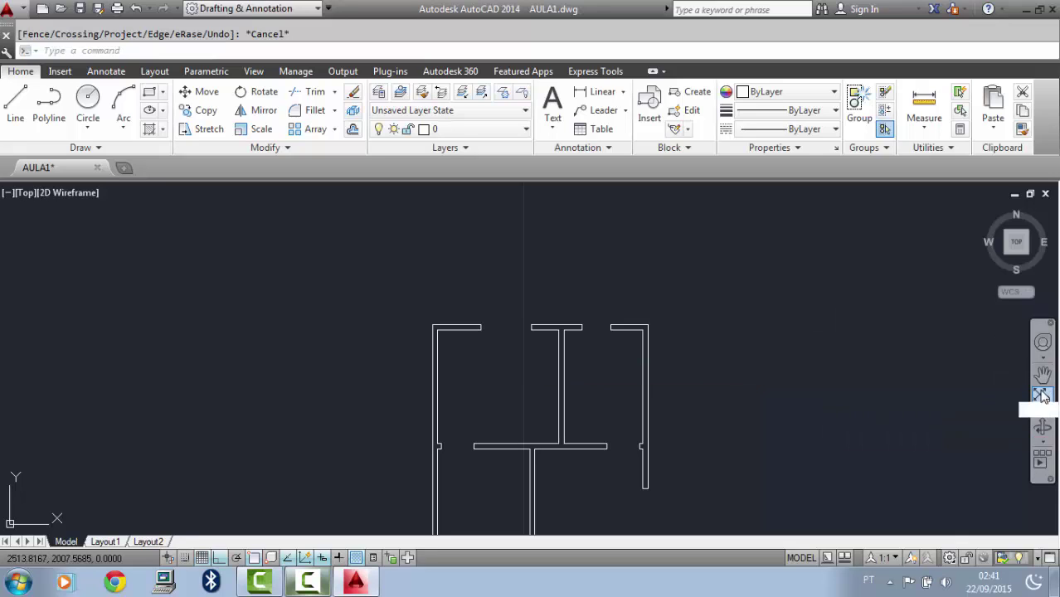